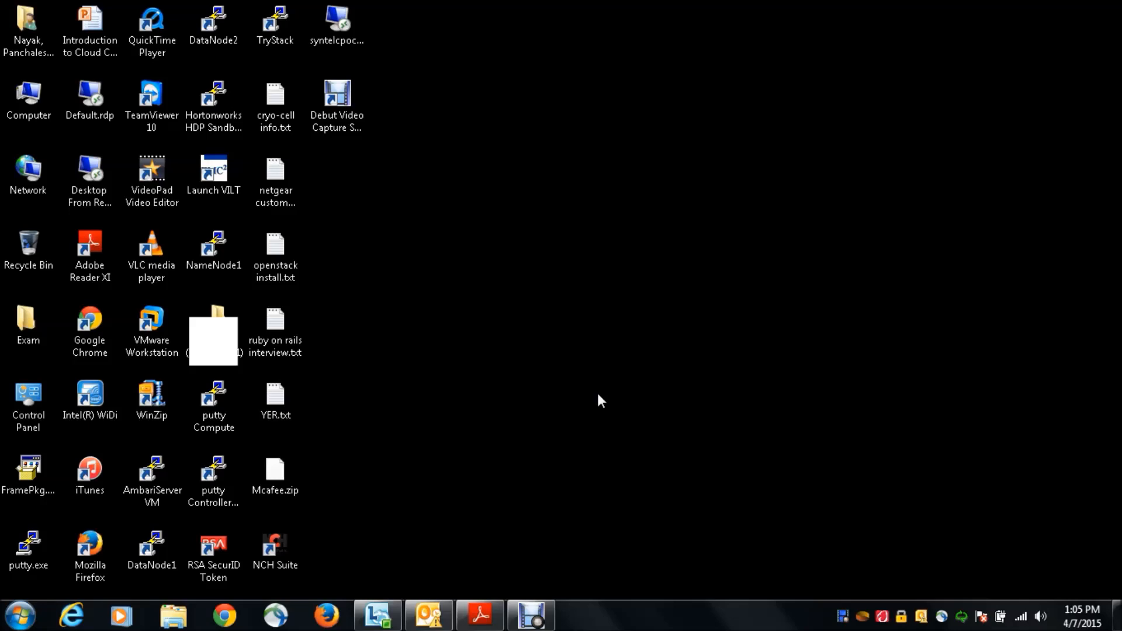
- Open Firefox and go to trystack.org
{"action": "left_click", "coordinate": [327, 615]}
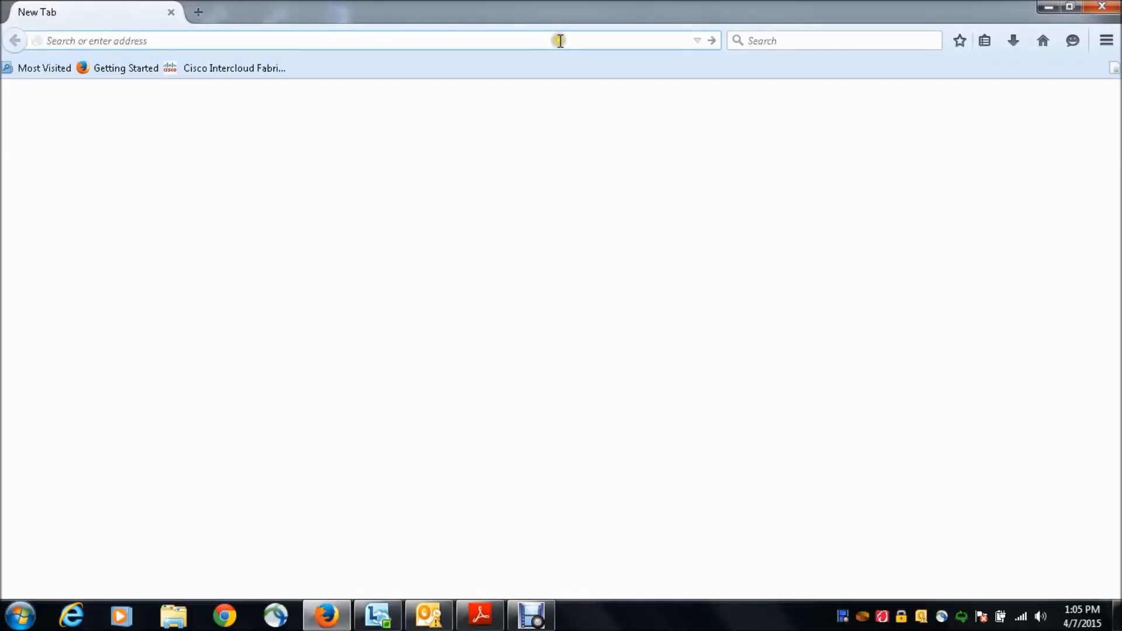
{"action": "left_click", "coordinate": [537, 38]}
{"action": "type", "text": "trystack"}
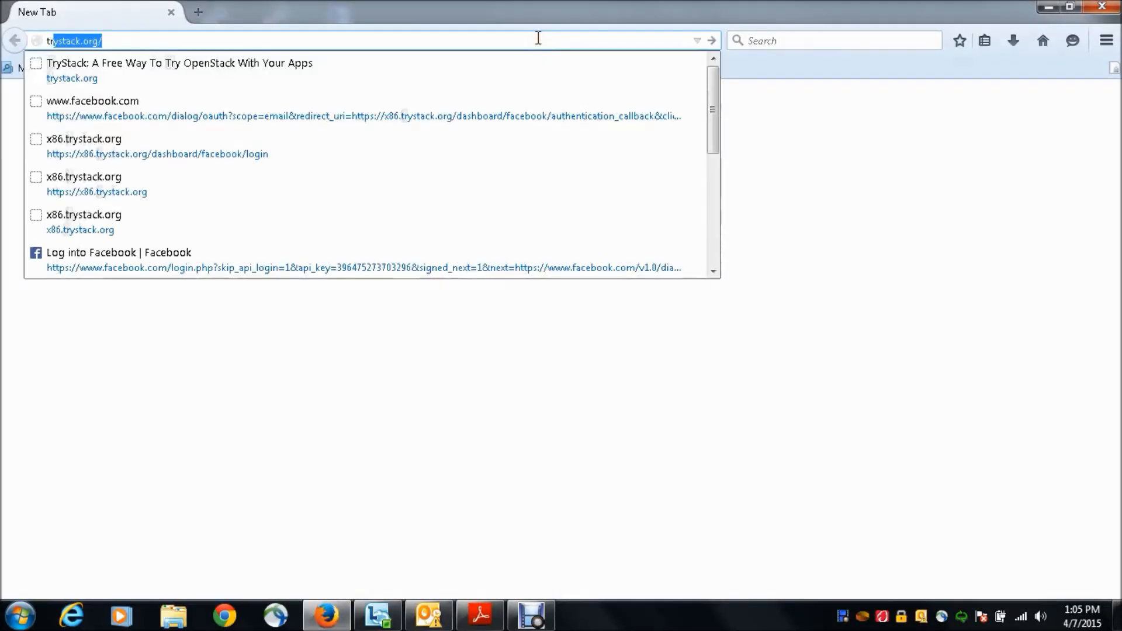
{"action": "type", "text": ".org"}
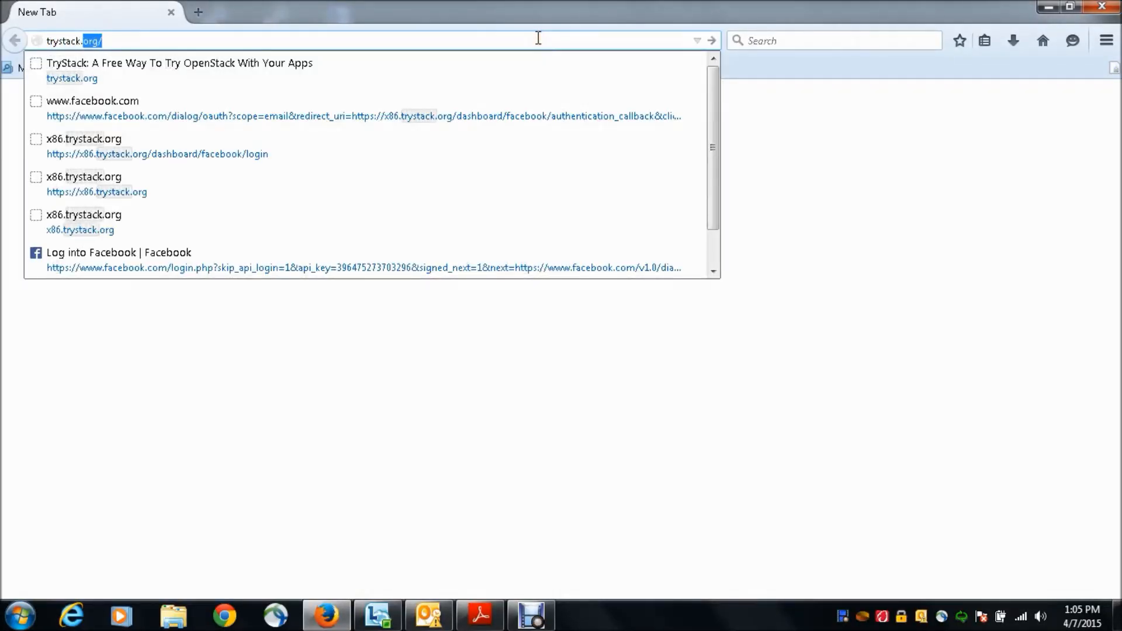
{"action": "key", "text": "Return"}
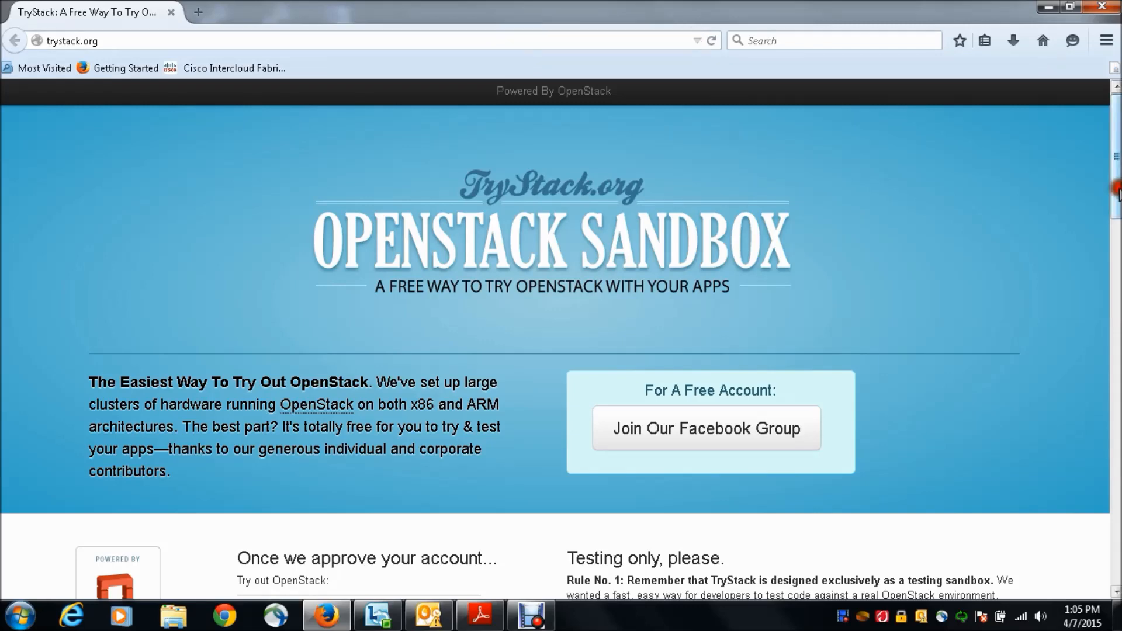
- Go to the login page for OpenStack RDO Juno on x86/RHEL and choose to log in with Facebook
{"action": "left_click_drag", "start_coordinate": [1117, 190], "coordinate": [1110, 233]}
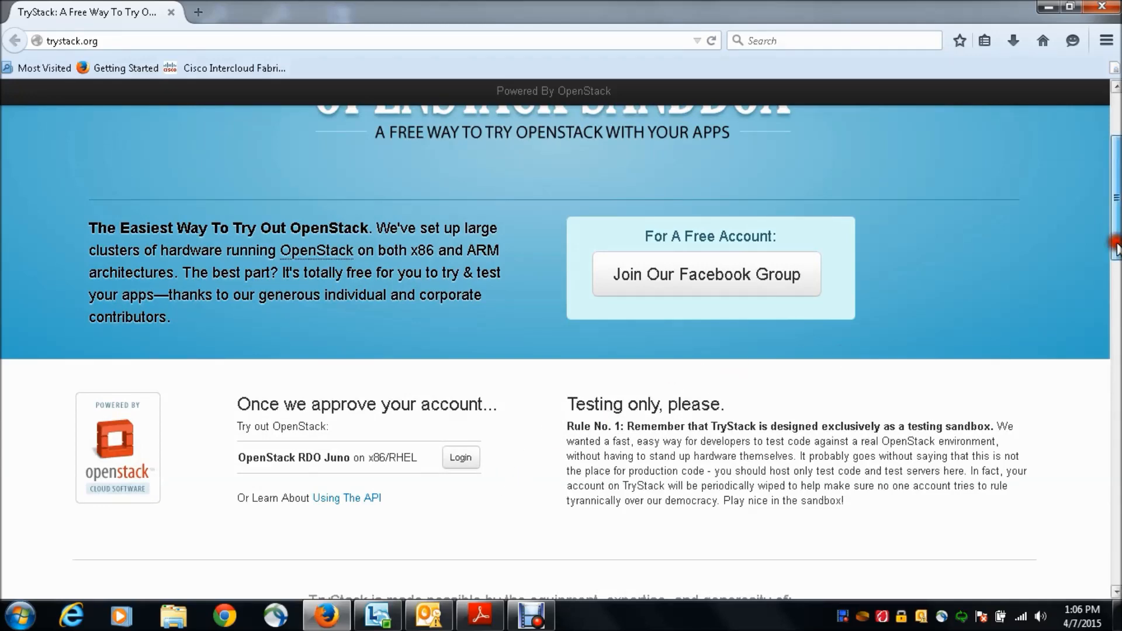
{"action": "scroll", "coordinate": [1118, 222], "scroll_direction": "up", "scroll_amount": 3}
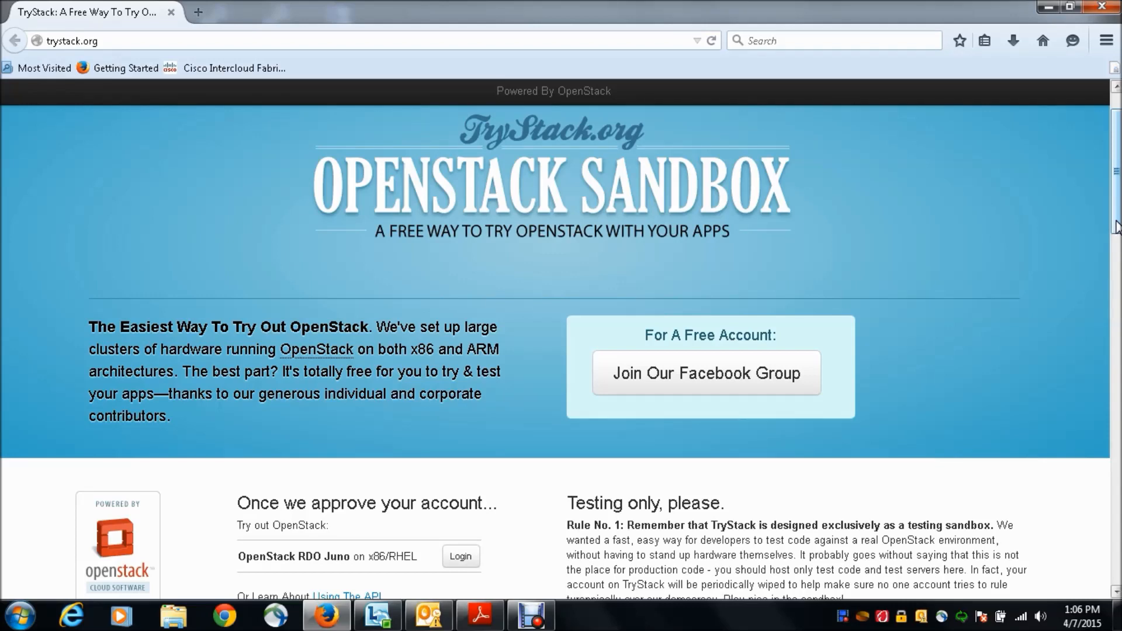
{"action": "left_click_drag", "start_coordinate": [1115, 227], "coordinate": [1114, 238]}
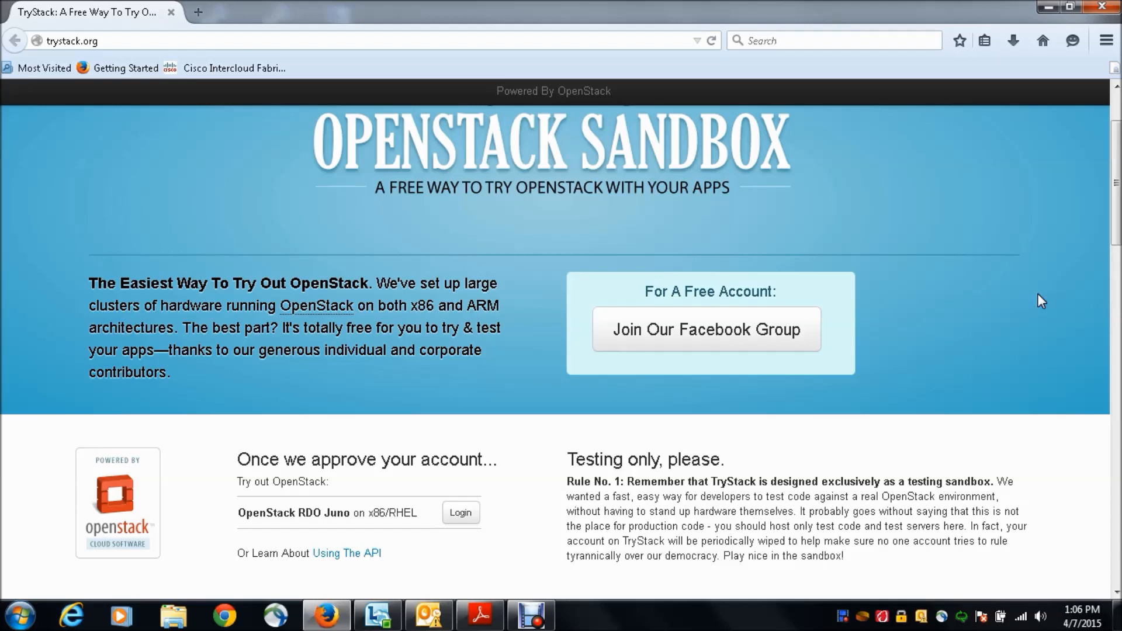
{"action": "left_click", "coordinate": [463, 514]}
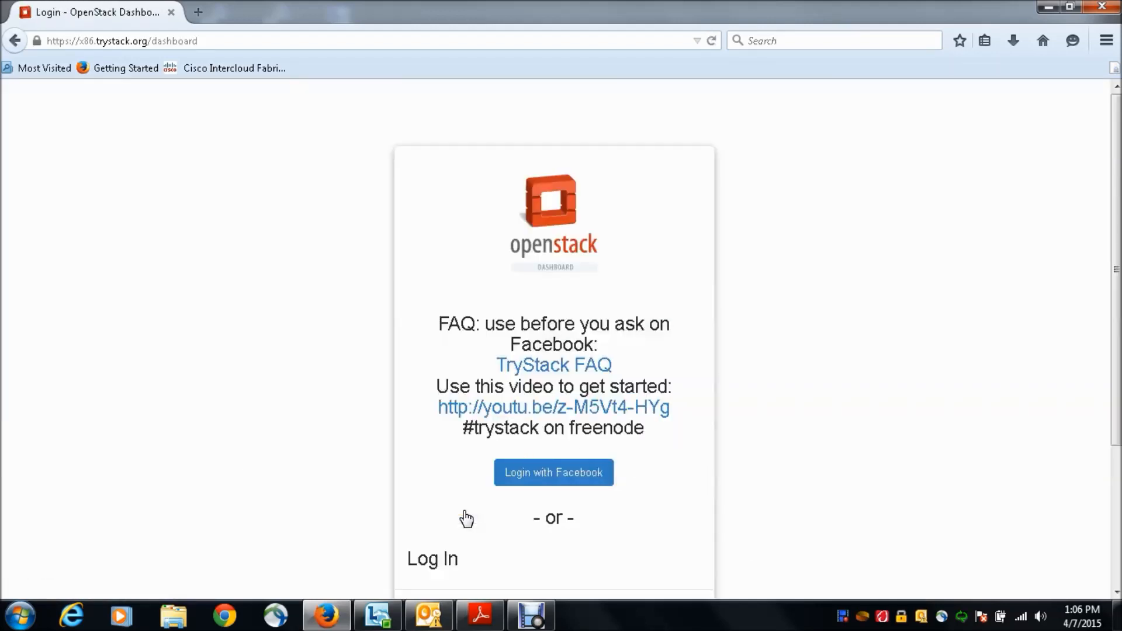
{"action": "left_click_drag", "start_coordinate": [1112, 243], "coordinate": [1104, 368]}
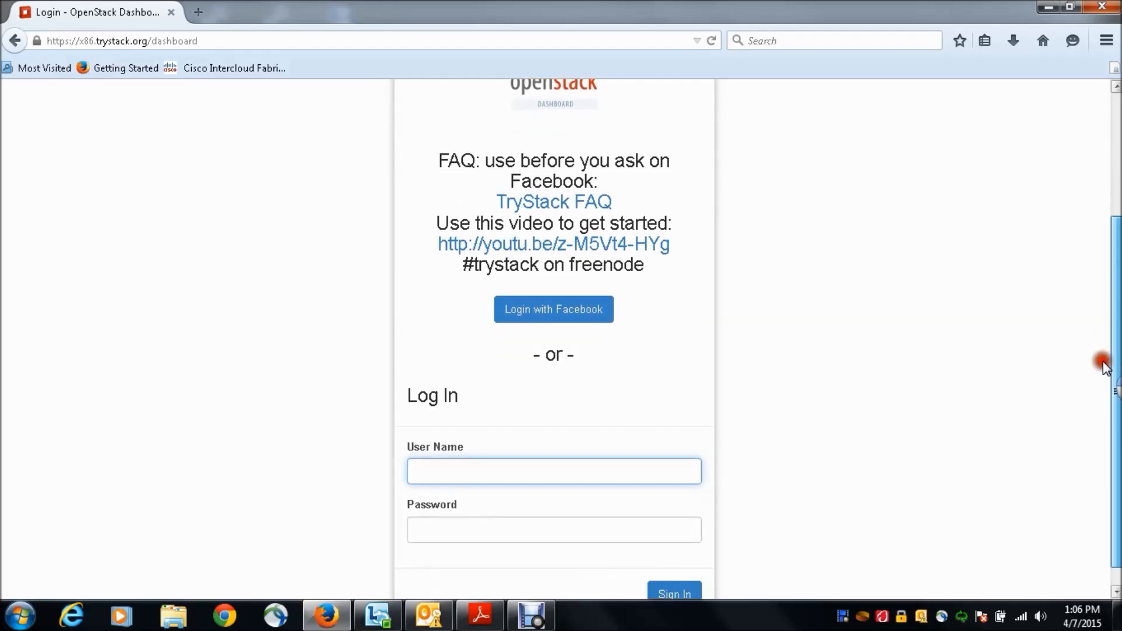
{"action": "left_click", "coordinate": [548, 315]}
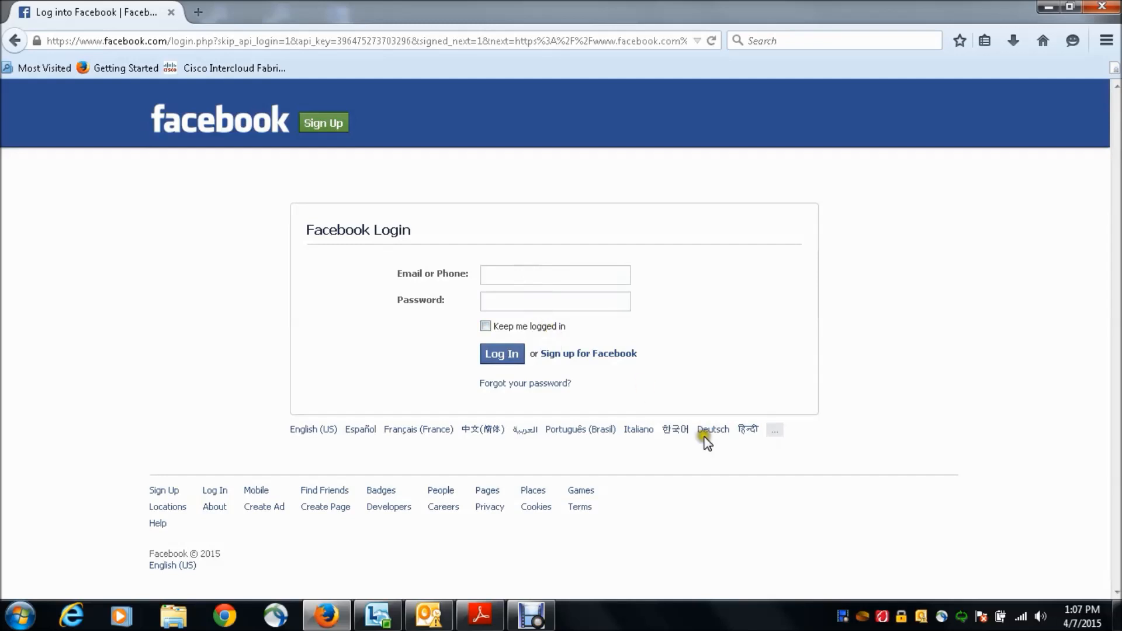
{"action": "mouse_move", "coordinate": [543, 622]}
{"action": "left_click", "coordinate": [537, 606]}
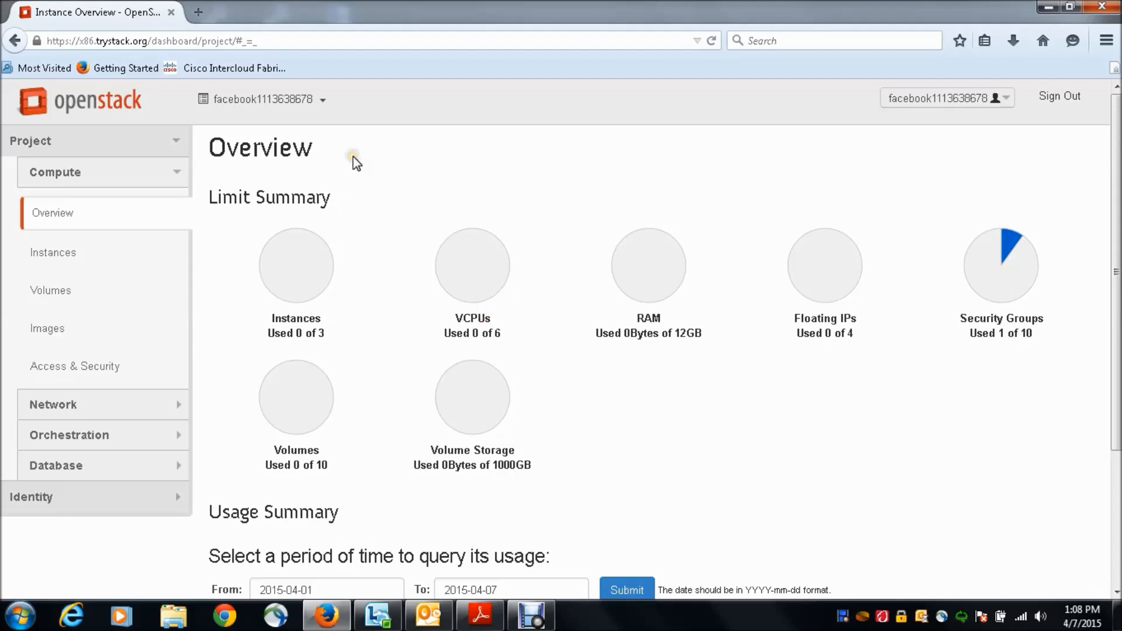
- Examine the dashboard's list of available projects and the contents of the Identity section
{"action": "left_click", "coordinate": [320, 100]}
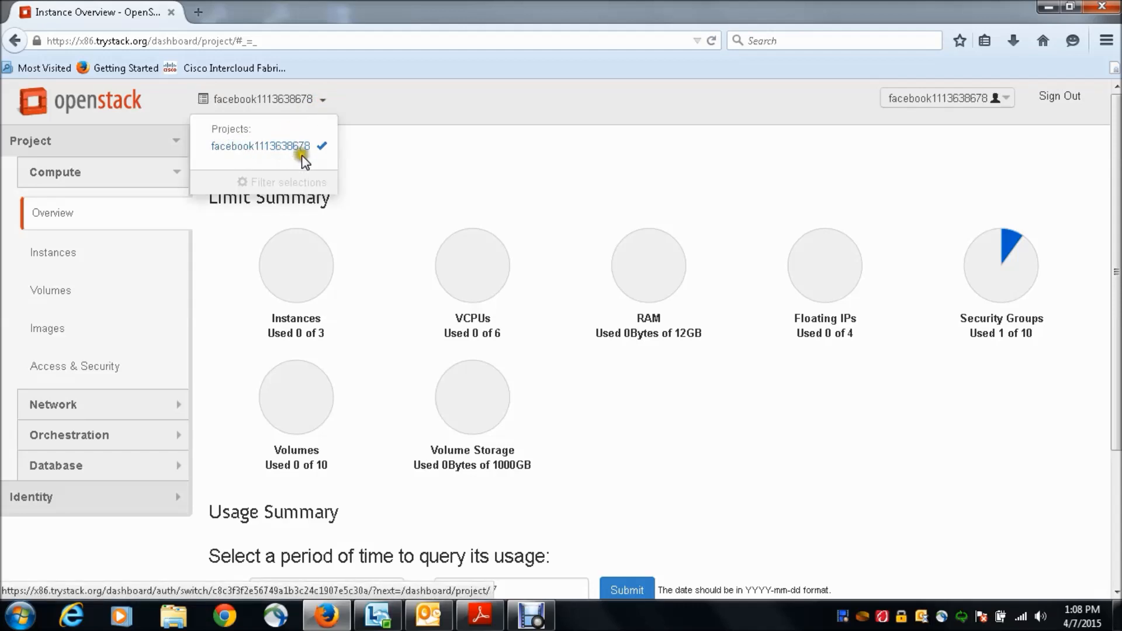
{"action": "left_click", "coordinate": [468, 96]}
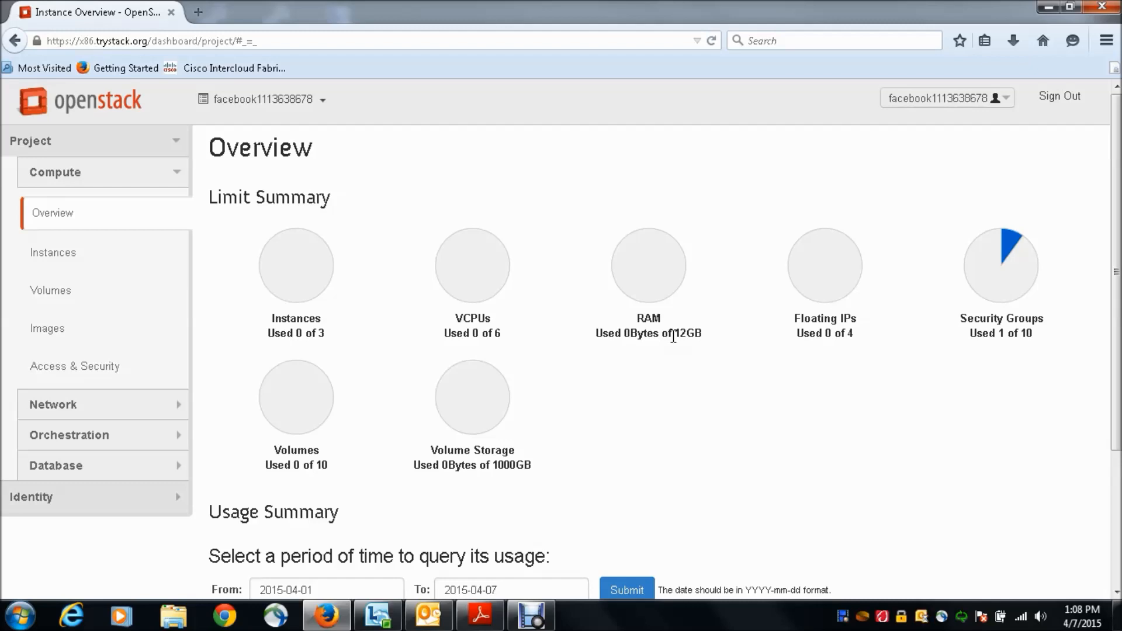
{"action": "left_click", "coordinate": [81, 175]}
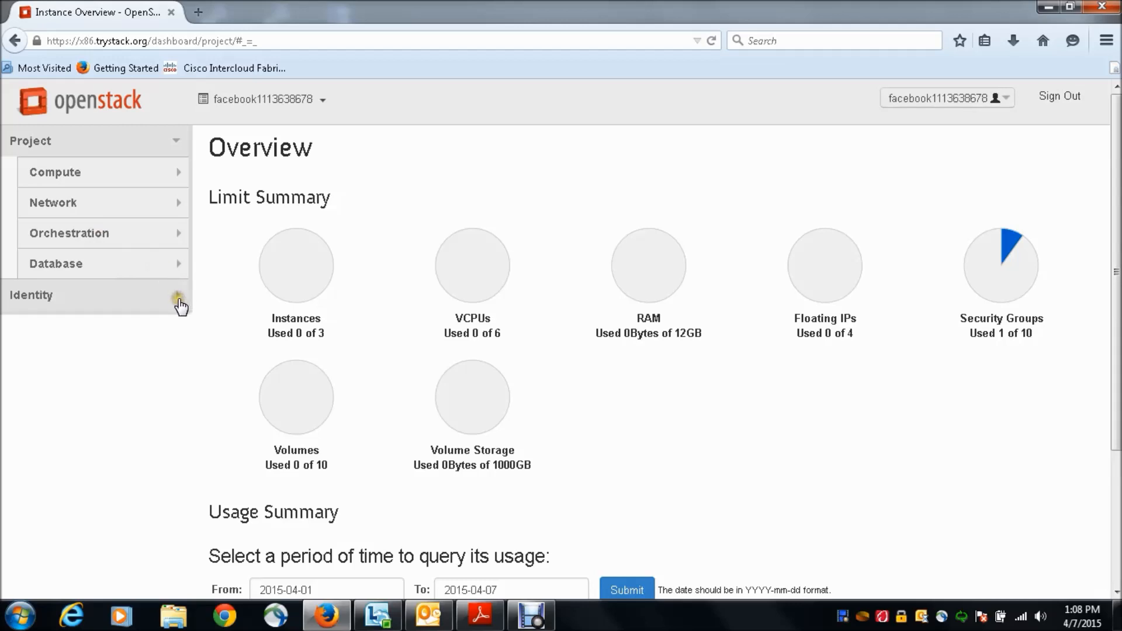
{"action": "left_click", "coordinate": [181, 295]}
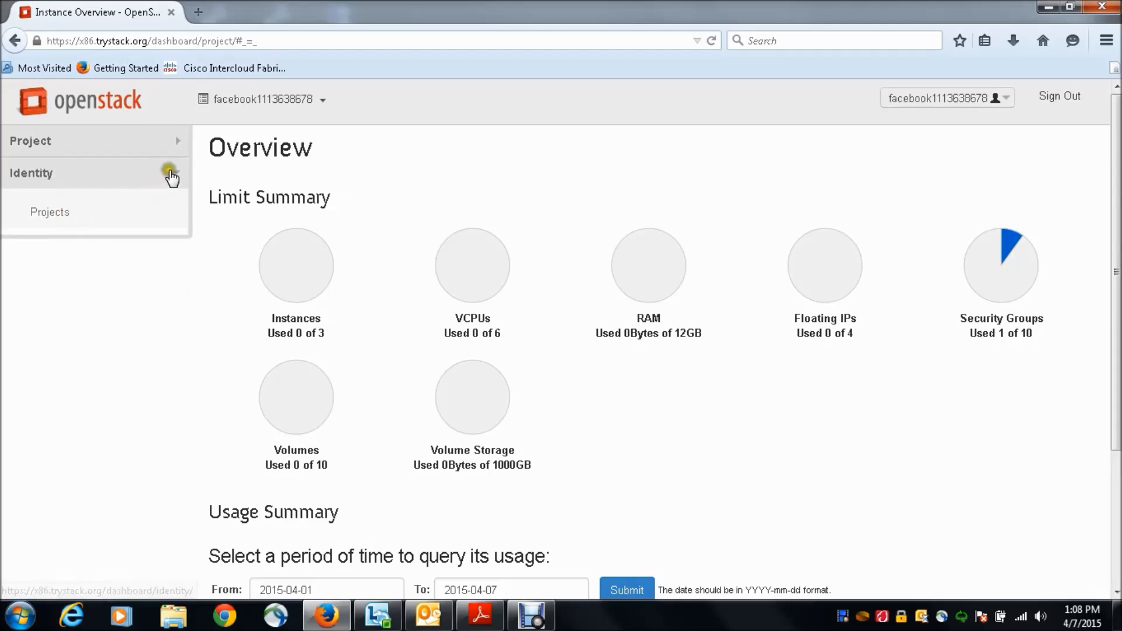
{"action": "left_click", "coordinate": [173, 174]}
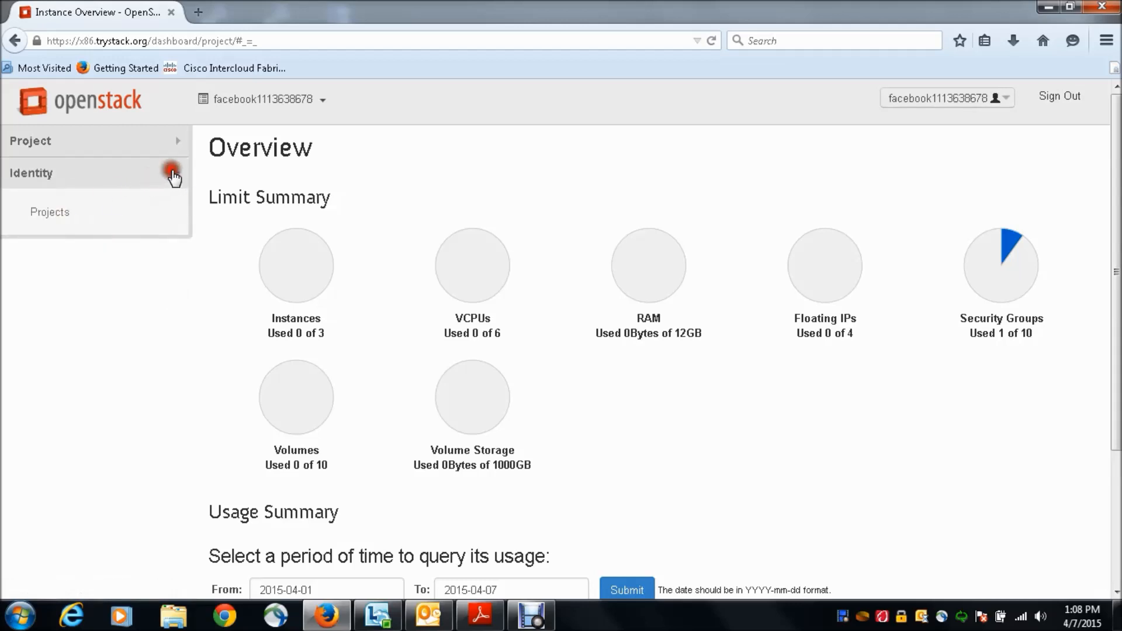
- Review the account's User Settings and API Password pages without changing anything
{"action": "left_click", "coordinate": [1008, 99]}
{"action": "left_click", "coordinate": [918, 140]}
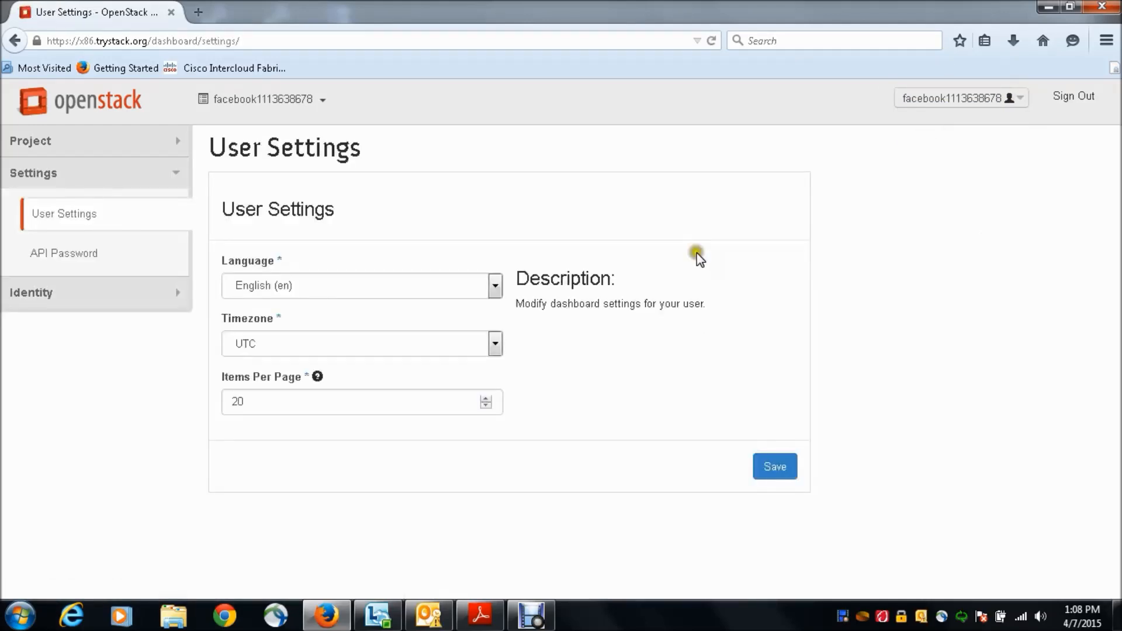
{"action": "left_click", "coordinate": [71, 257]}
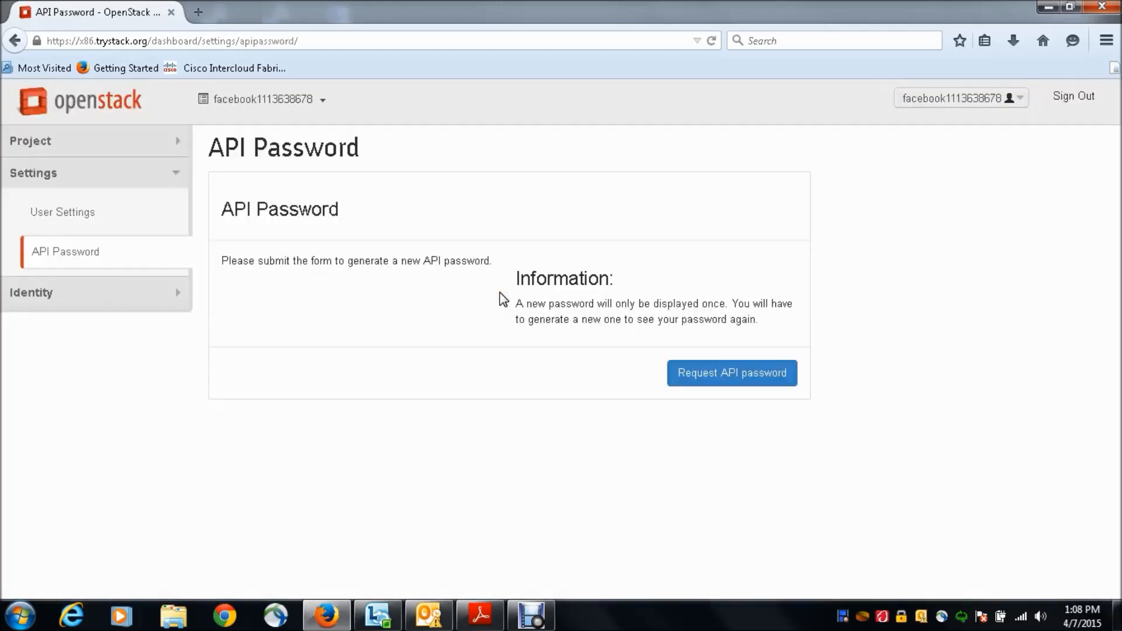
{"action": "left_click", "coordinate": [79, 222]}
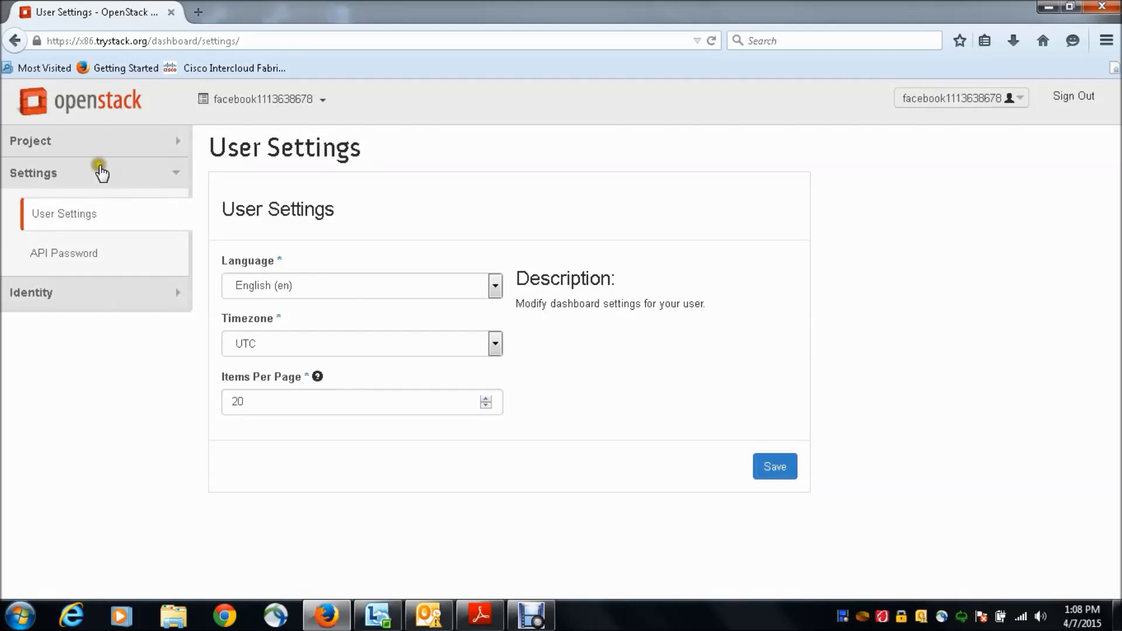
- Examine which pages the project's Compute and Network sections offer
{"action": "left_click", "coordinate": [163, 172]}
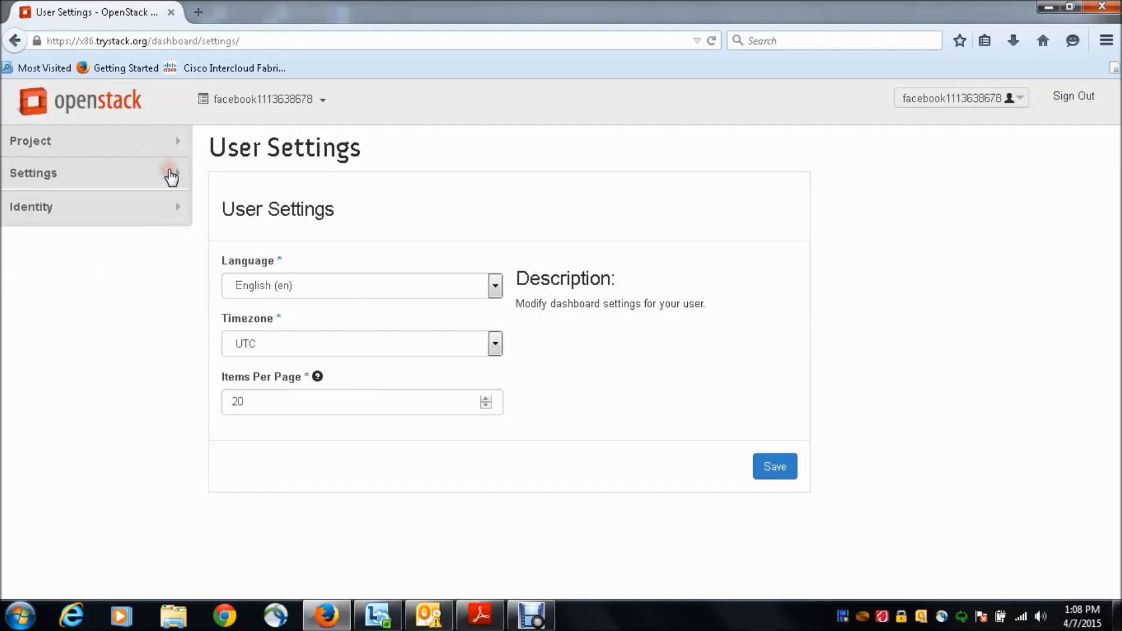
{"action": "left_click", "coordinate": [159, 142]}
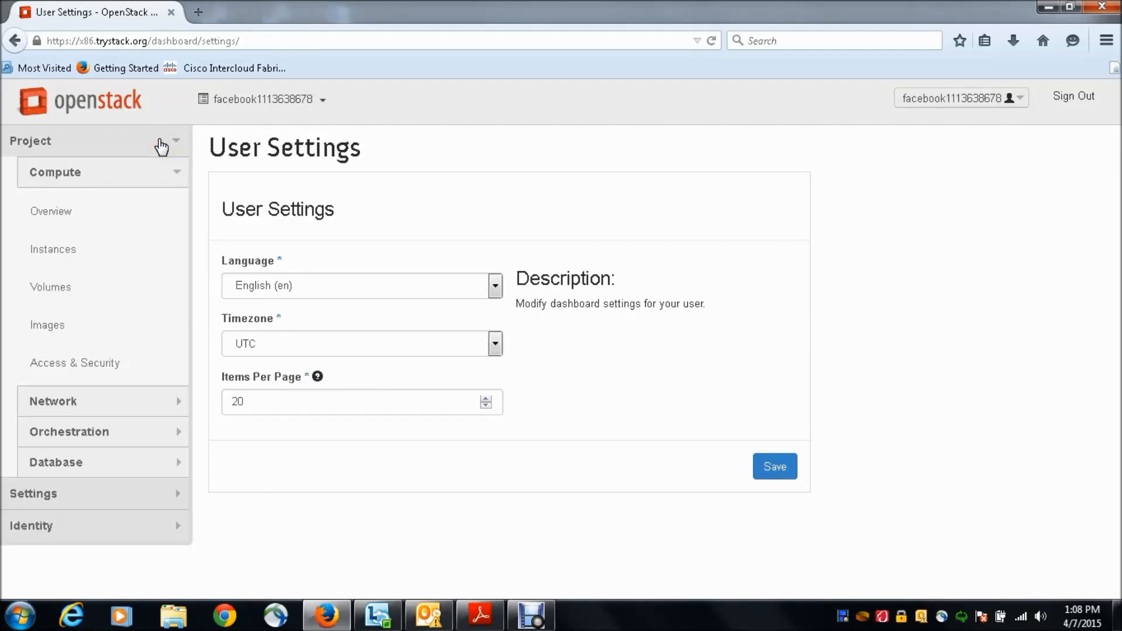
{"action": "left_click", "coordinate": [166, 181]}
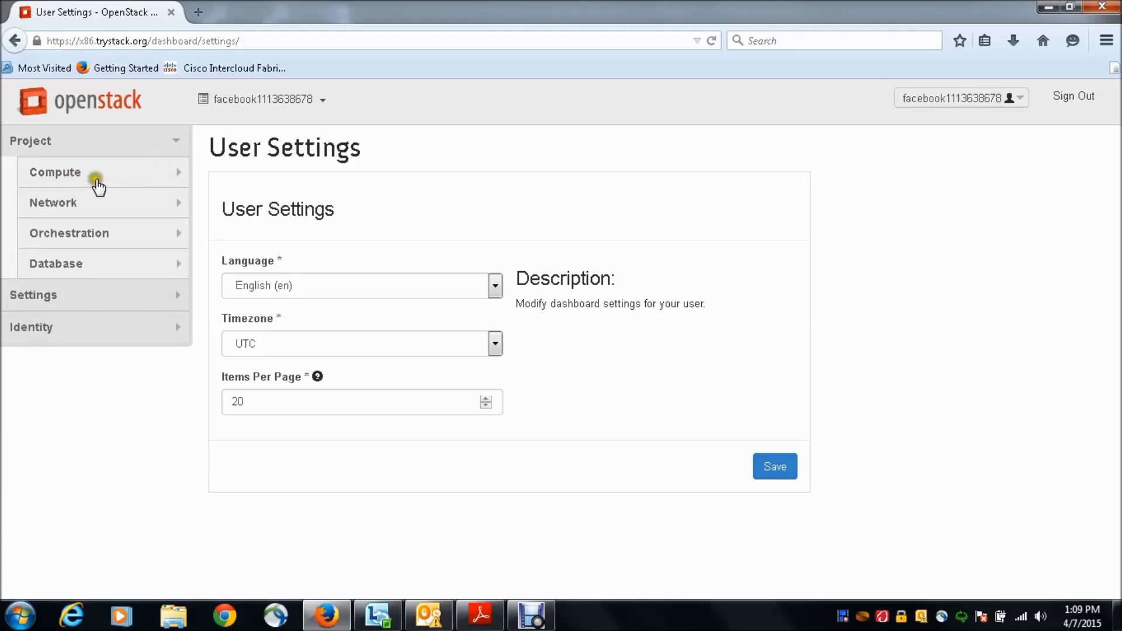
{"action": "left_click", "coordinate": [156, 181]}
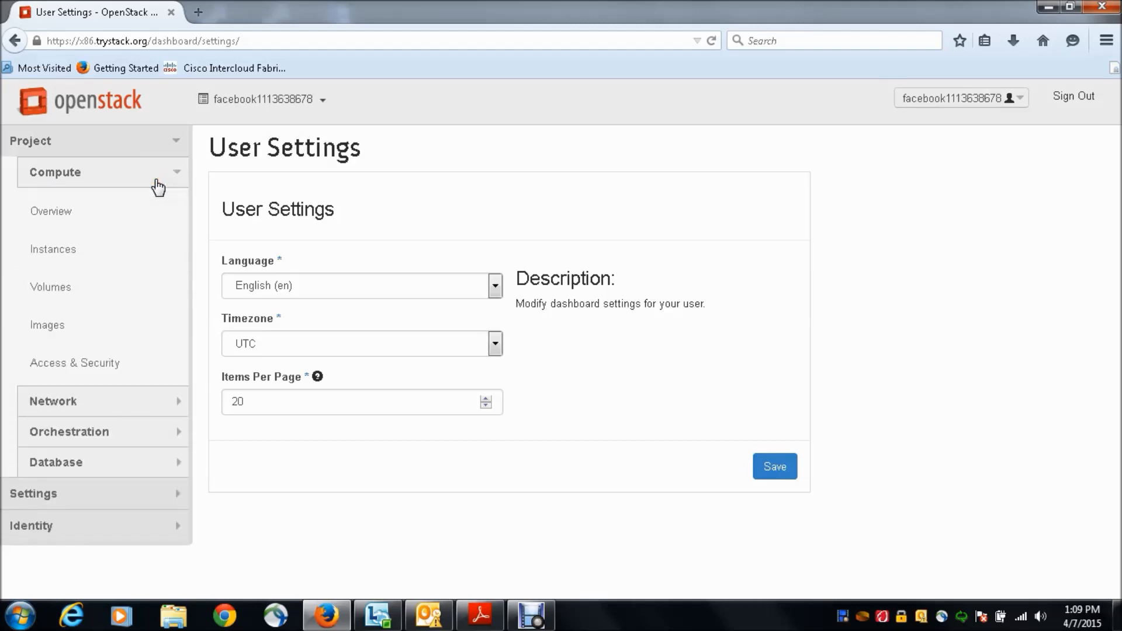
{"action": "left_click", "coordinate": [156, 169]}
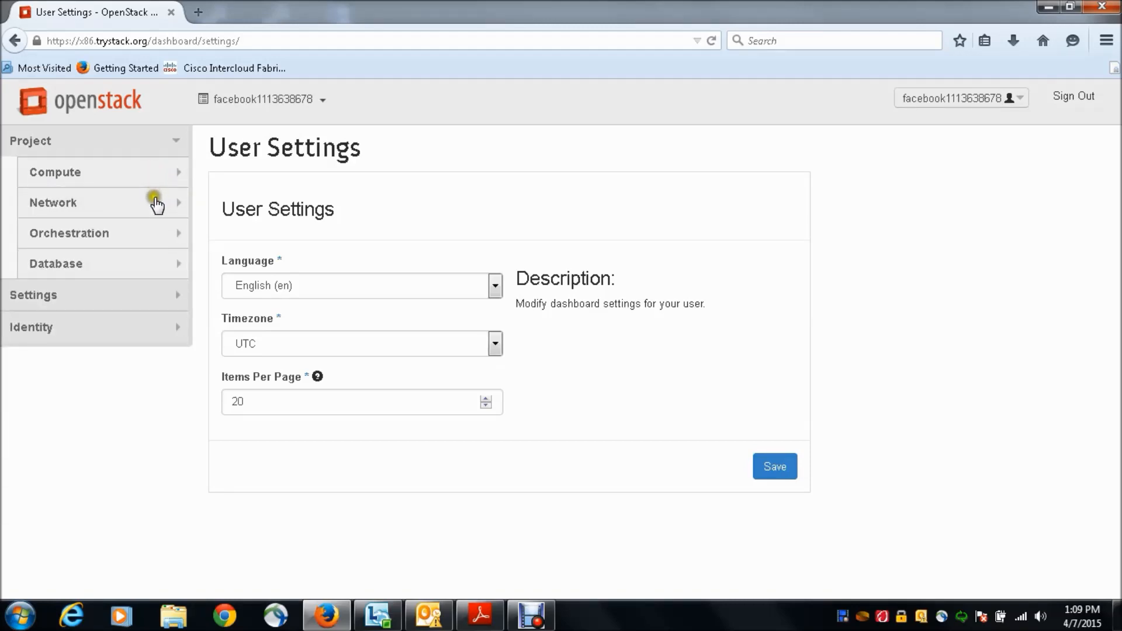
{"action": "left_click", "coordinate": [154, 202]}
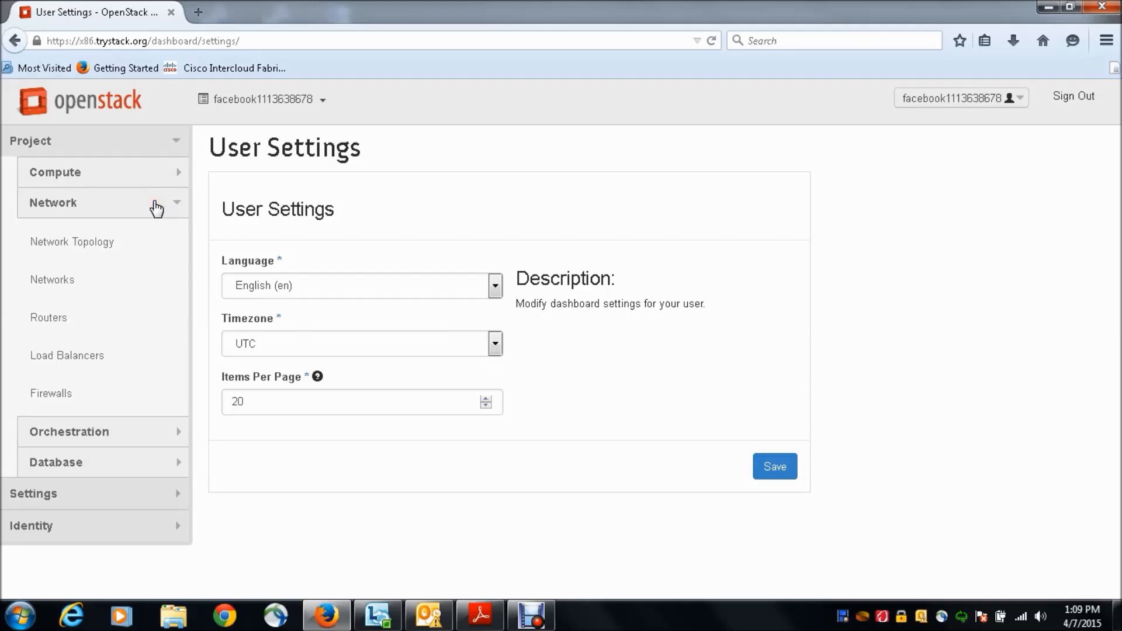
- View the project's Networks list and its Network Topology, examining the external network in the diagram
{"action": "left_click", "coordinate": [68, 283]}
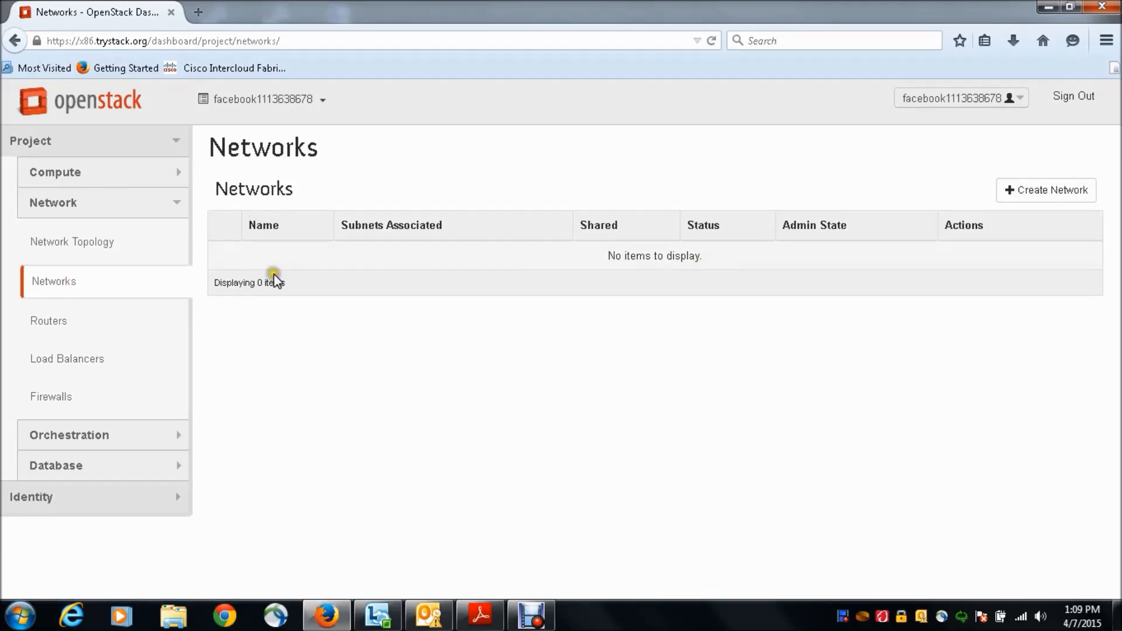
{"action": "left_click", "coordinate": [91, 242]}
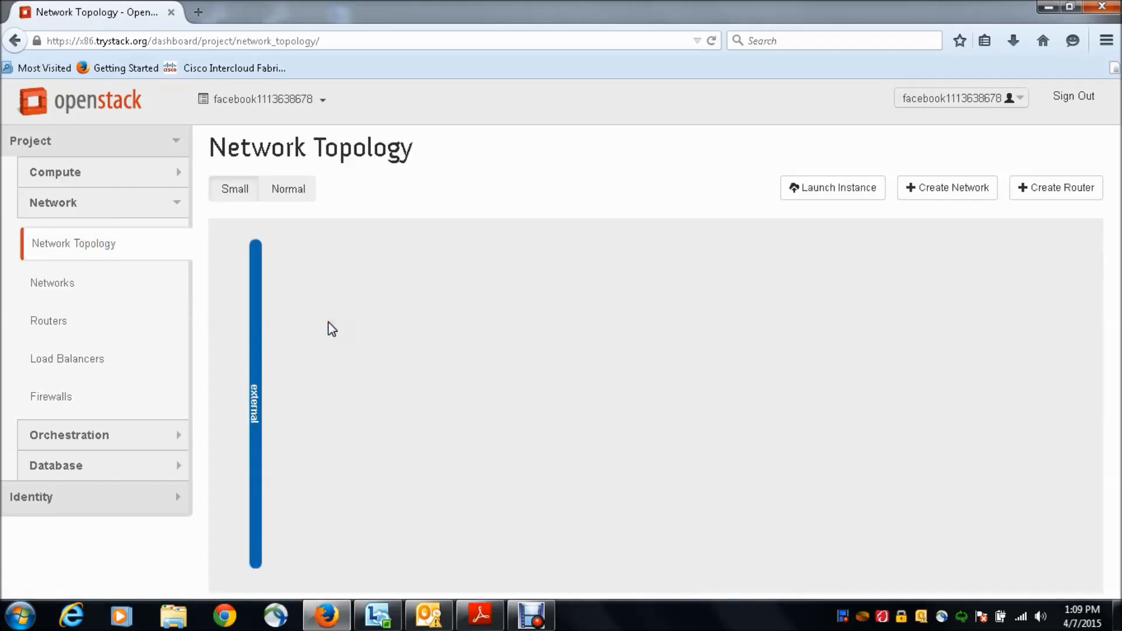
{"action": "left_click_drag", "start_coordinate": [255, 341], "coordinate": [256, 391]}
{"action": "left_click", "coordinate": [255, 332]}
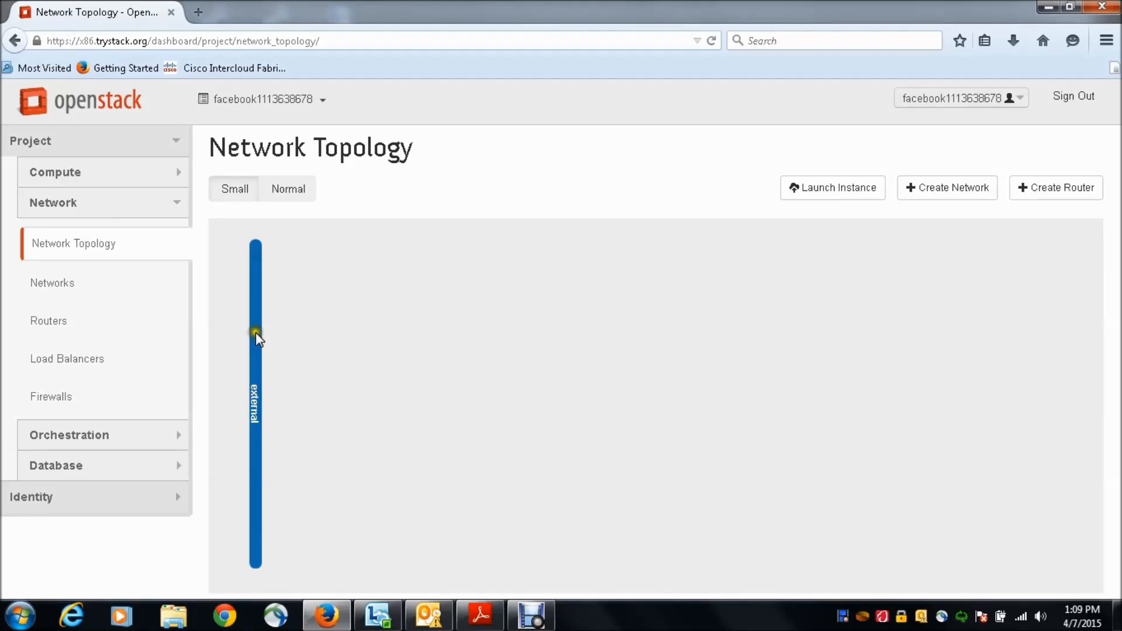
{"action": "left_click", "coordinate": [256, 413]}
{"action": "left_click", "coordinate": [404, 507]}
{"action": "left_click", "coordinate": [338, 404]}
- Start creating a network named private from the topology page and proceed to its subnet settings
{"action": "left_click", "coordinate": [945, 199]}
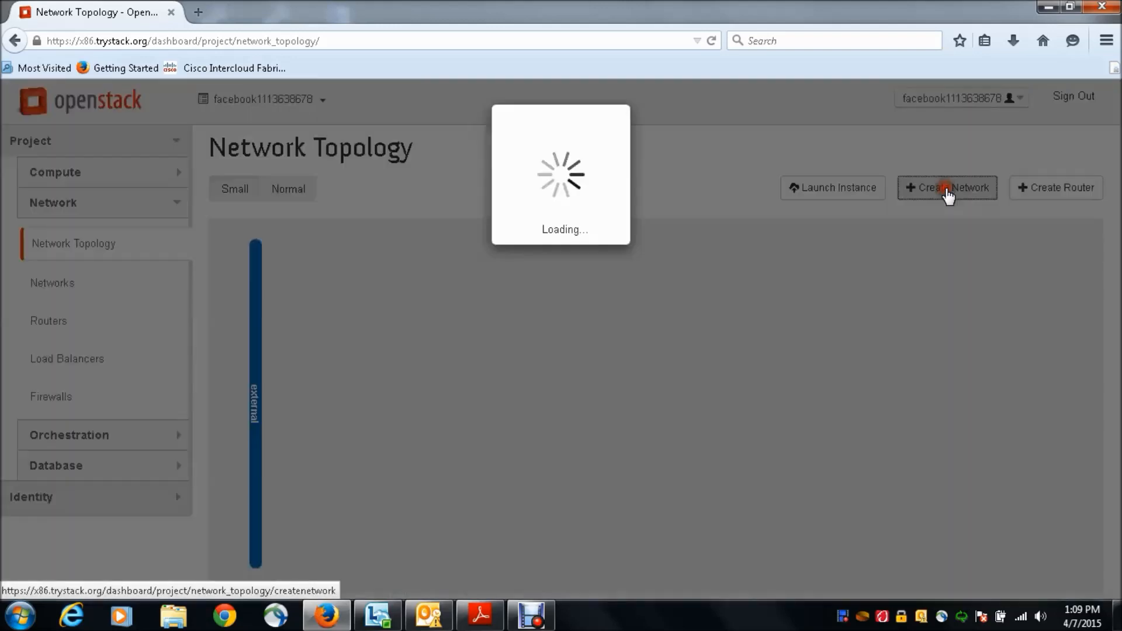
{"action": "left_click", "coordinate": [474, 247]}
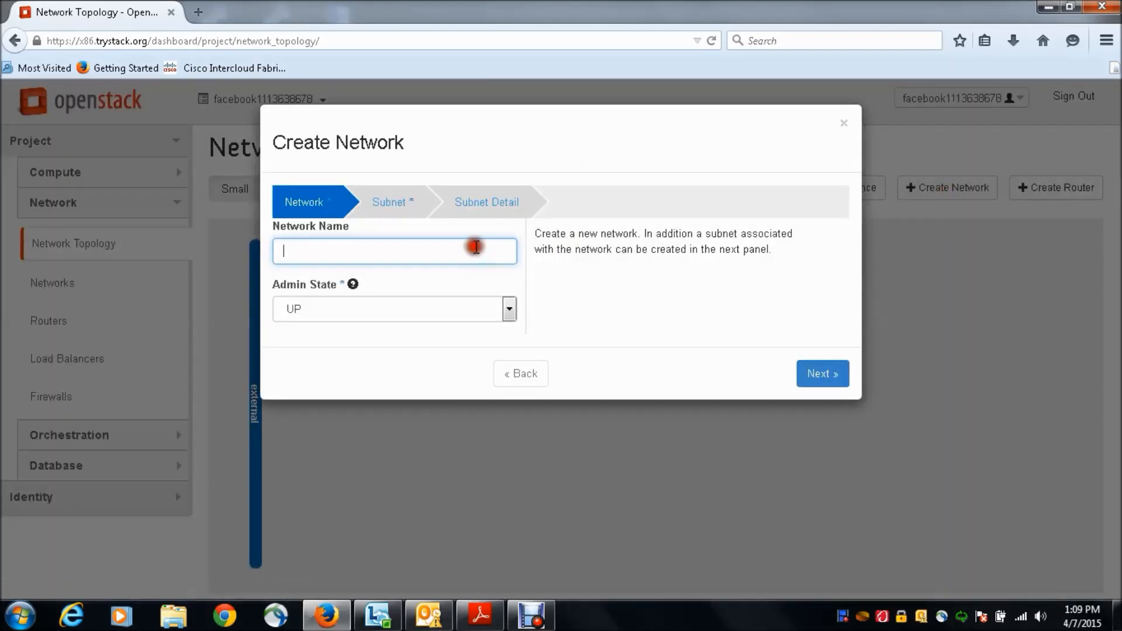
{"action": "type", "text": "private"}
{"action": "left_click", "coordinate": [826, 378]}
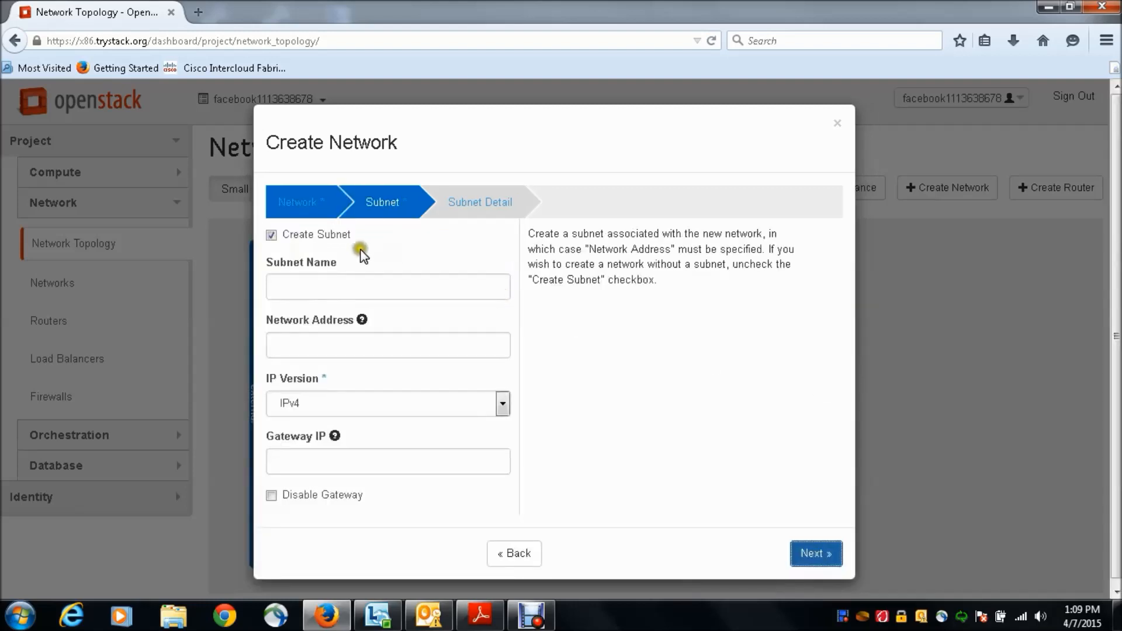
- Name the subnet subnet, enter network address 192.168.1.0\24 and gateway IP 192.168.1.1, and try to proceed to the subnet details
{"action": "left_click", "coordinate": [335, 284]}
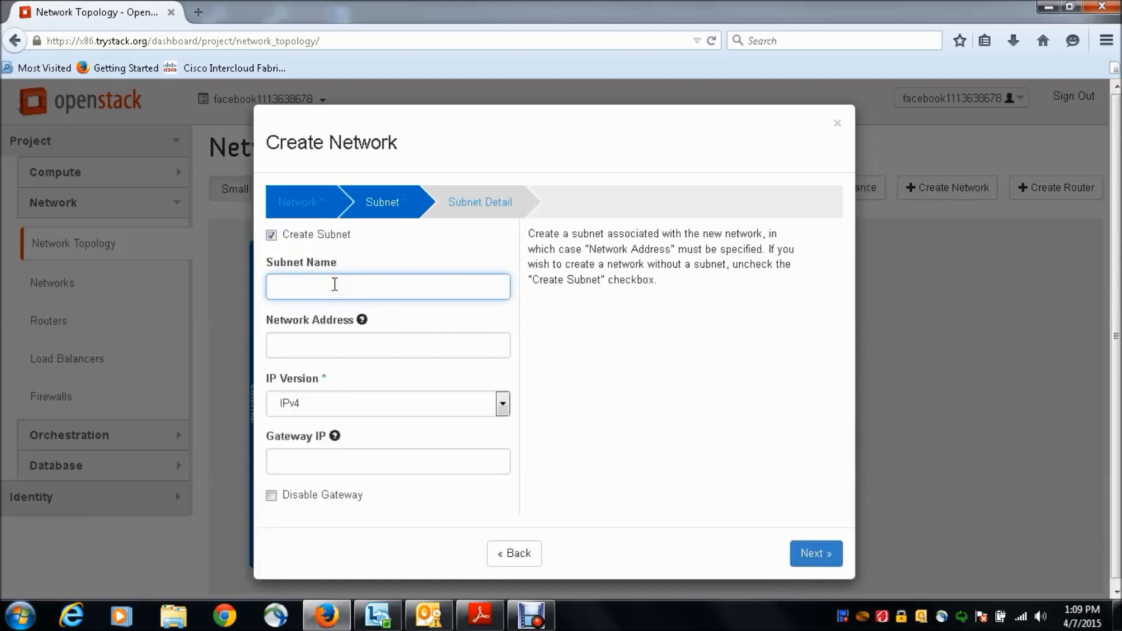
{"action": "type", "text": "subnet"}
{"action": "left_click", "coordinate": [362, 348]}
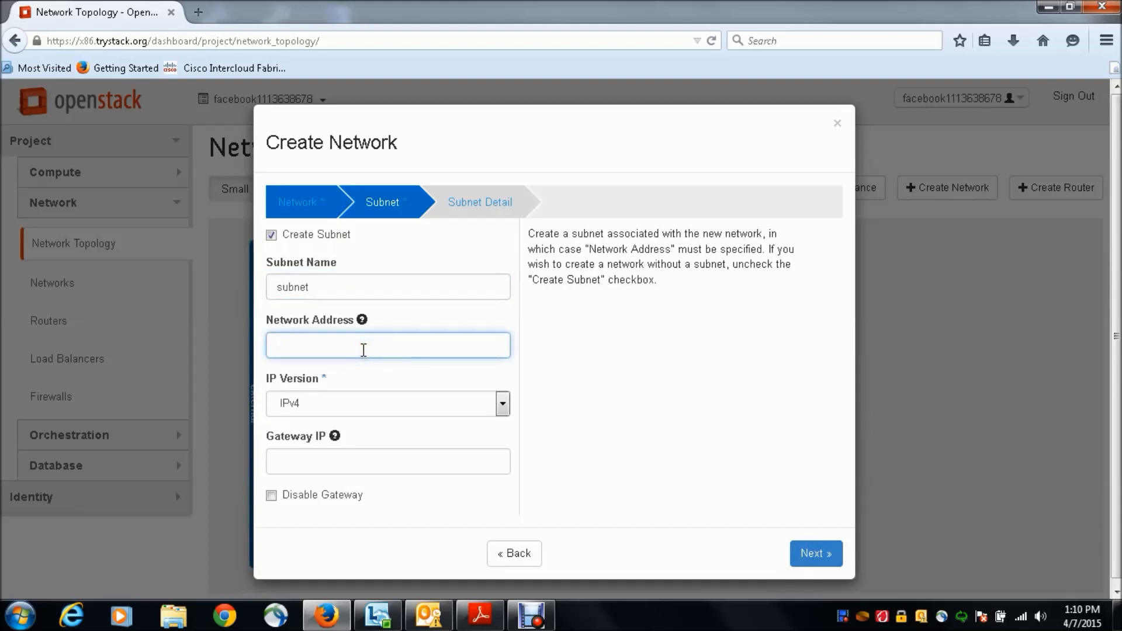
{"action": "type", "text": "192.168.1.0\\24"}
{"action": "left_click", "coordinate": [353, 461]}
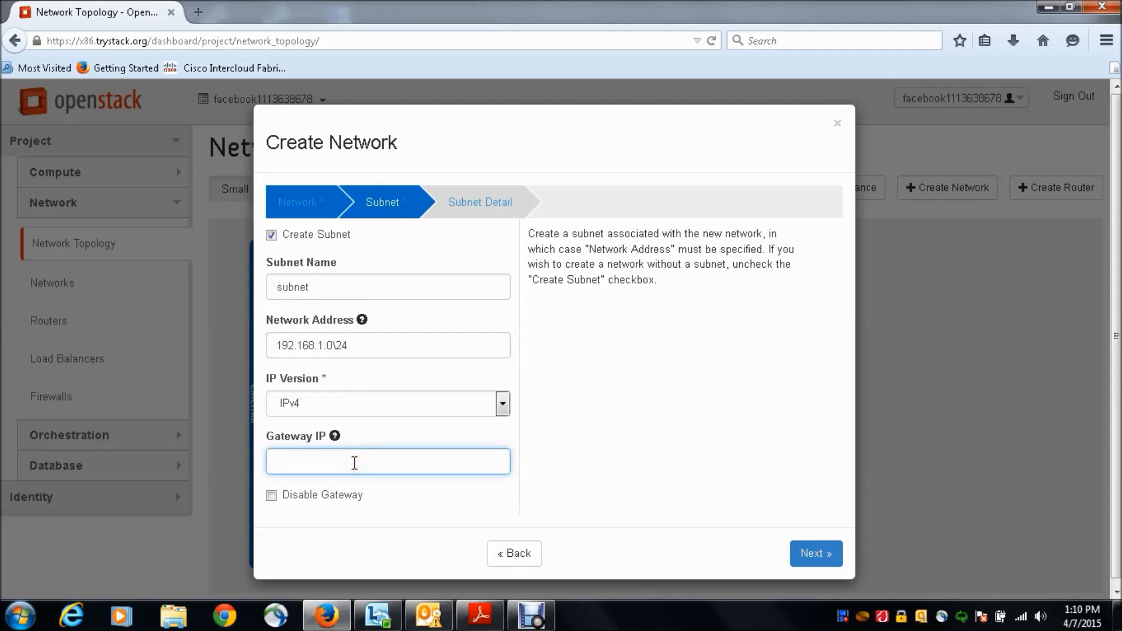
{"action": "type", "text": "192.168.1.1"}
{"action": "left_click", "coordinate": [814, 555]}
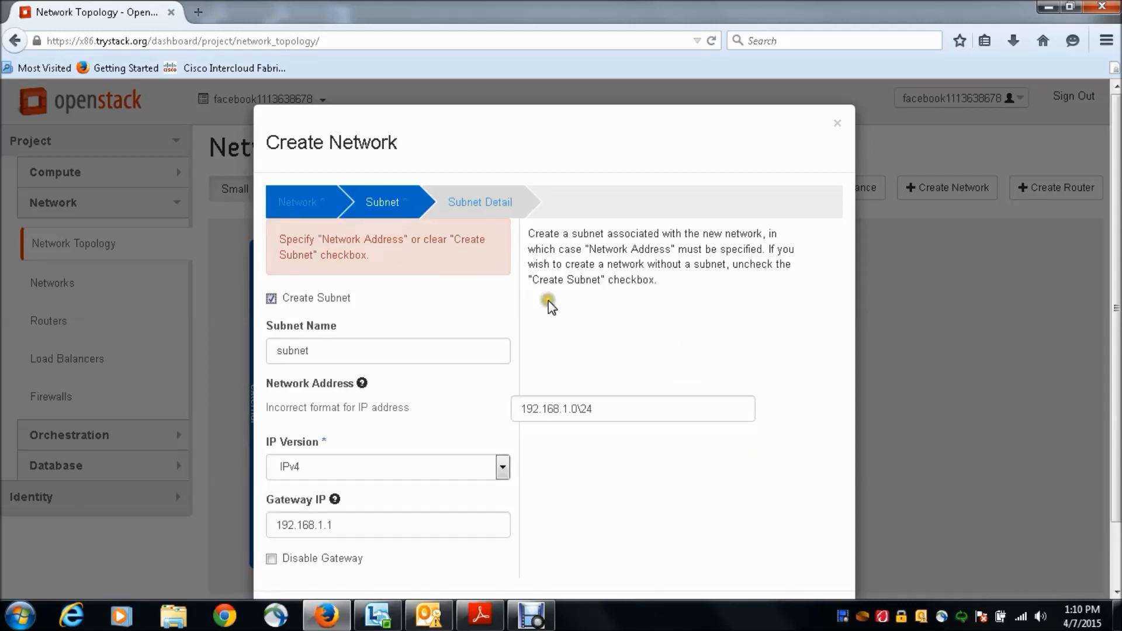
- Correct the subnet's network address to 192.168.1.0/24 and proceed to the subnet details
{"action": "left_click_drag", "start_coordinate": [1110, 291], "coordinate": [1110, 342]}
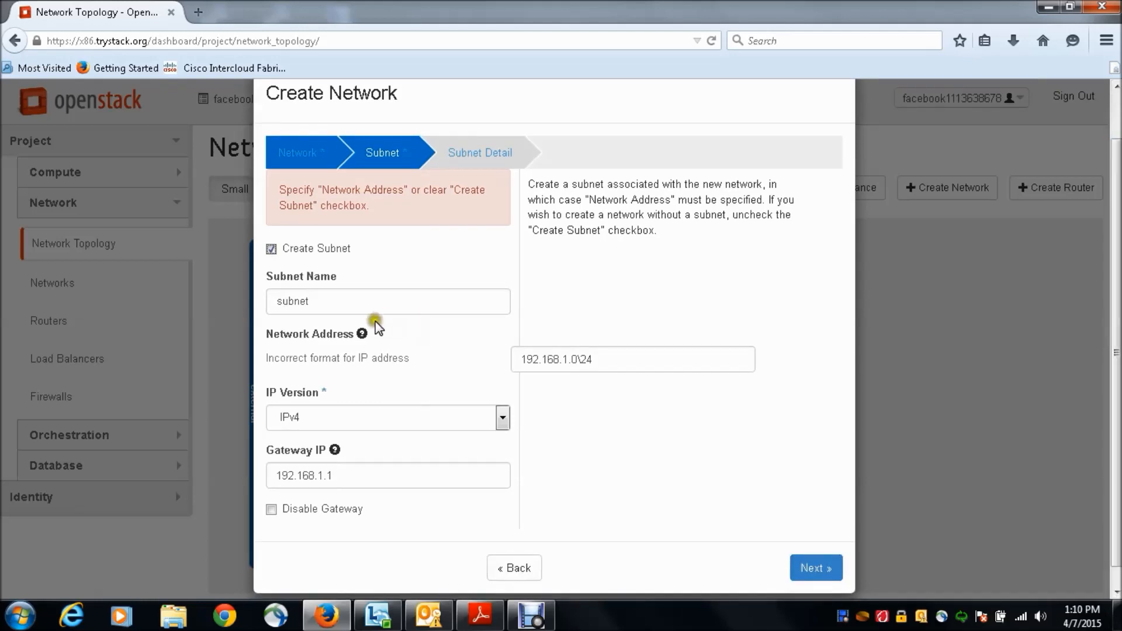
{"action": "left_click", "coordinate": [605, 354]}
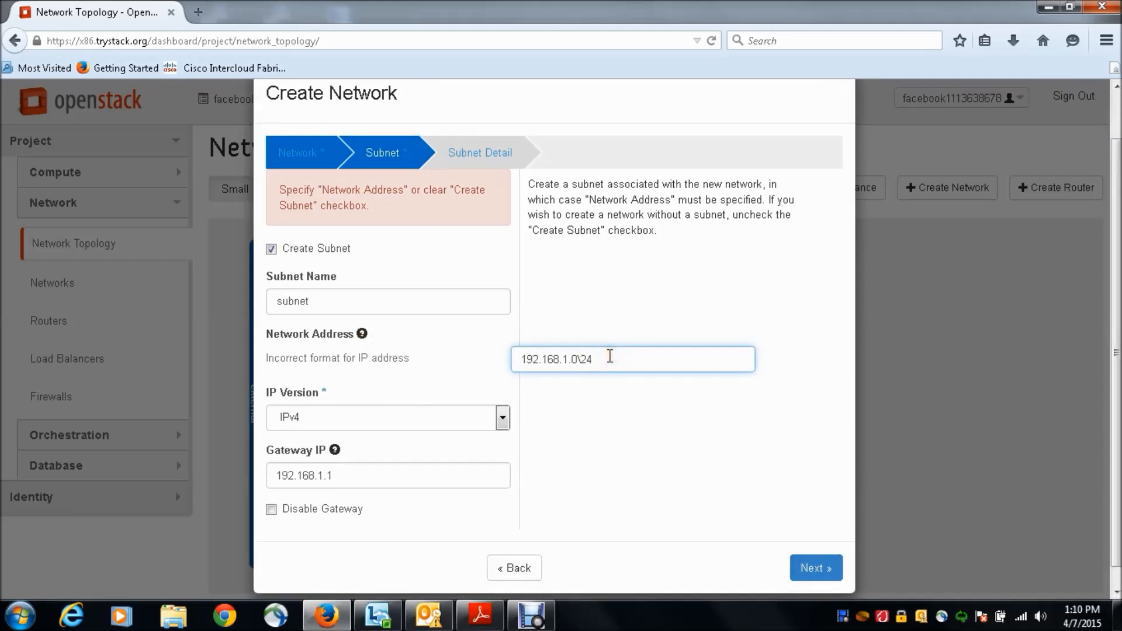
{"action": "key", "text": "BackSpace"}
{"action": "key", "text": "BackSpace"}
{"action": "type", "text": "/24"}
{"action": "left_click", "coordinate": [650, 442]}
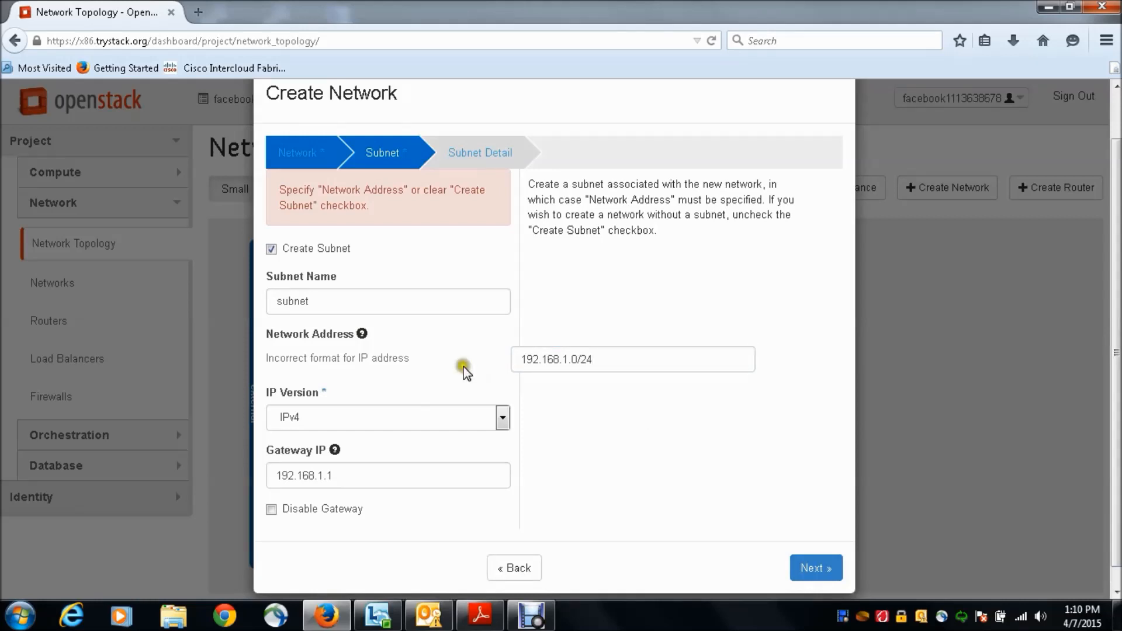
{"action": "left_click", "coordinate": [805, 562]}
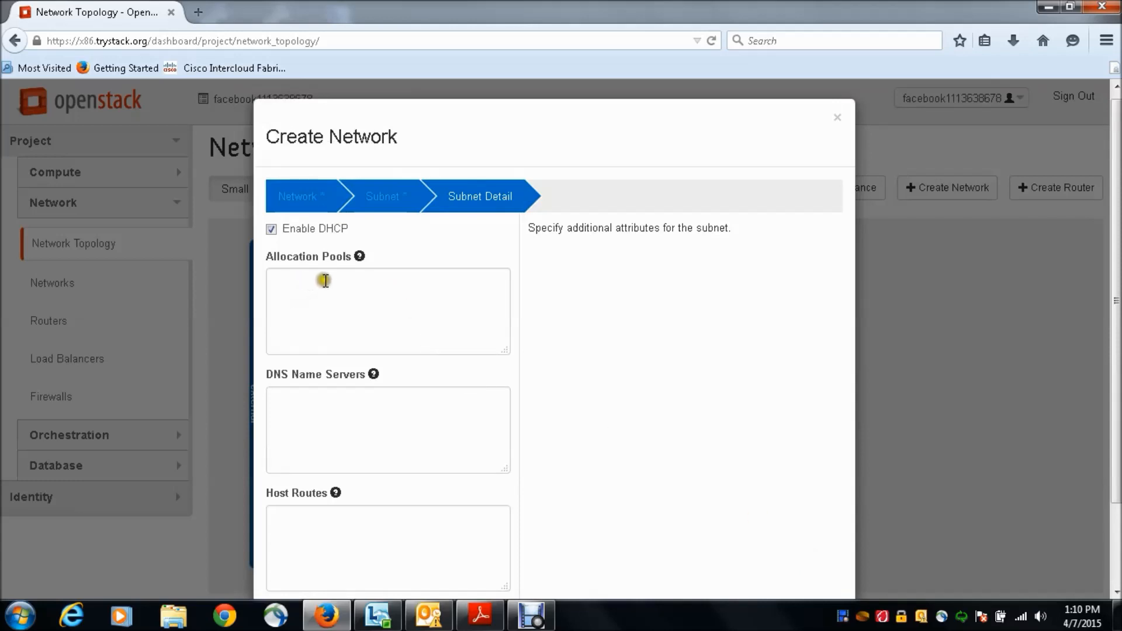
- Set the subnet's allocation pool to 192.168.1.2,192.168.1.20
{"action": "left_click", "coordinate": [338, 315]}
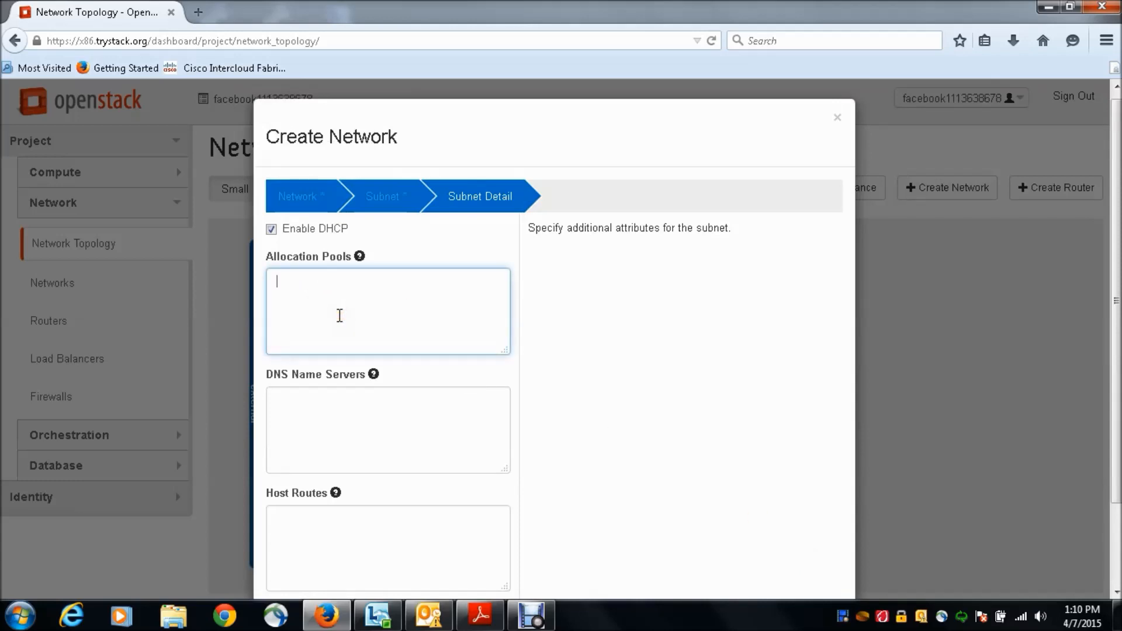
{"action": "left_click", "coordinate": [388, 321]}
{"action": "type", "text": "192.168.1.2"}
{"action": "type", "text": ",192"}
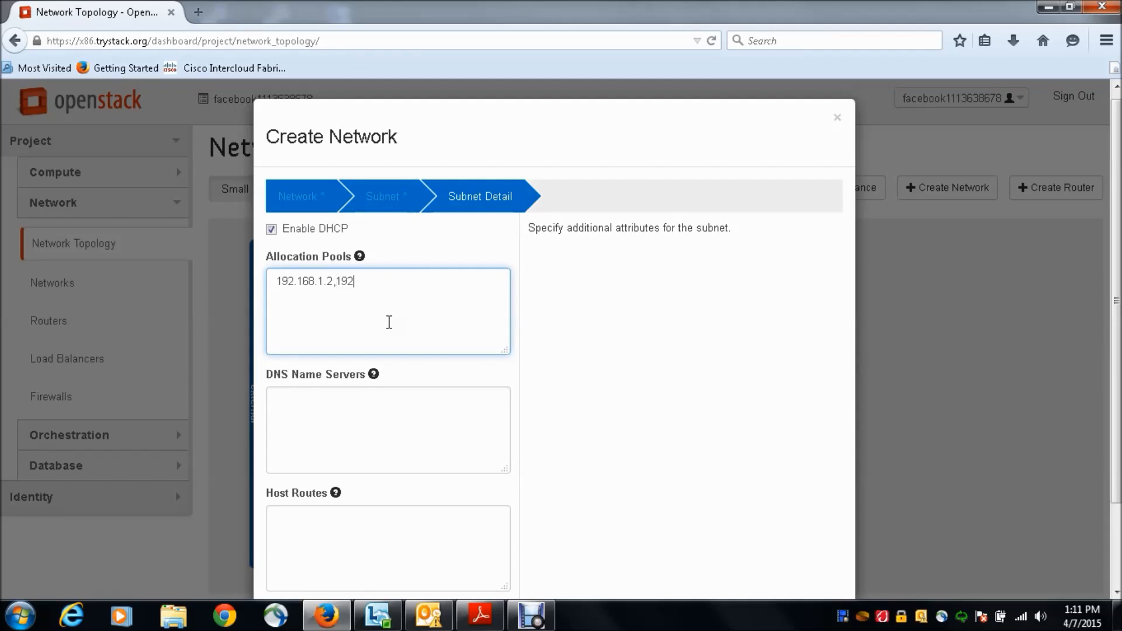
{"action": "type", "text": ".168.1.20"}
{"action": "left_click", "coordinate": [436, 302]}
- Set the DNS name server to 8.8.8.8, leave the host routes empty and create the network
{"action": "left_click", "coordinate": [395, 438]}
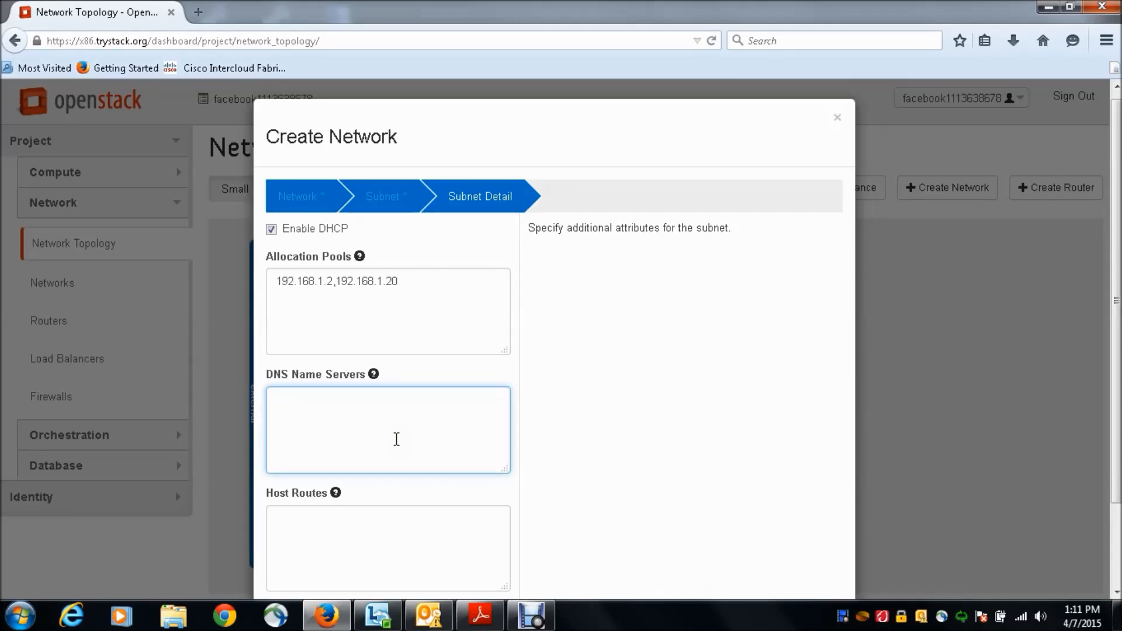
{"action": "type", "text": "8.8.8.8"}
{"action": "left_click", "coordinate": [371, 538]}
{"action": "left_click_drag", "start_coordinate": [1111, 373], "coordinate": [1110, 437]}
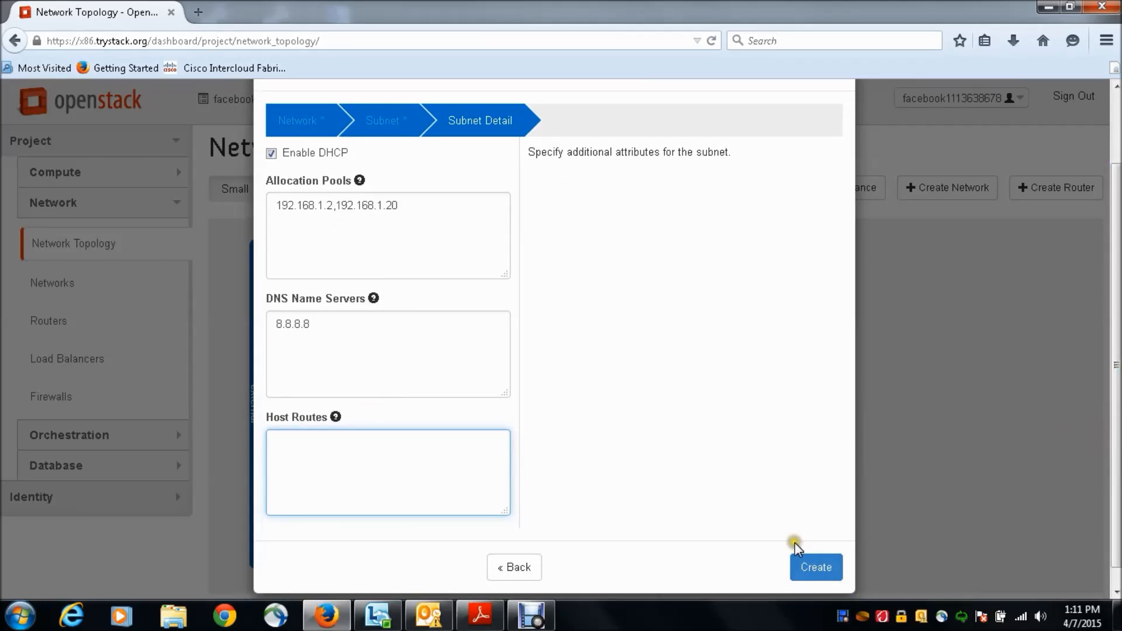
{"action": "left_click", "coordinate": [817, 566]}
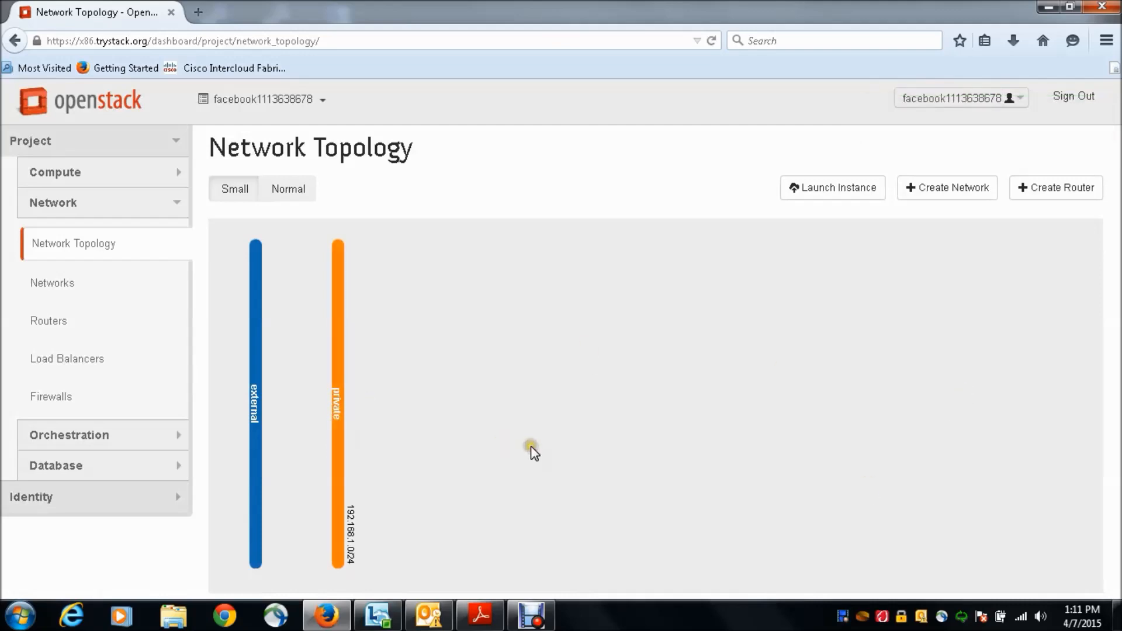
- Create a router named router from the network topology page
{"action": "left_click", "coordinate": [558, 347]}
{"action": "left_click", "coordinate": [486, 330]}
{"action": "left_click", "coordinate": [1052, 194]}
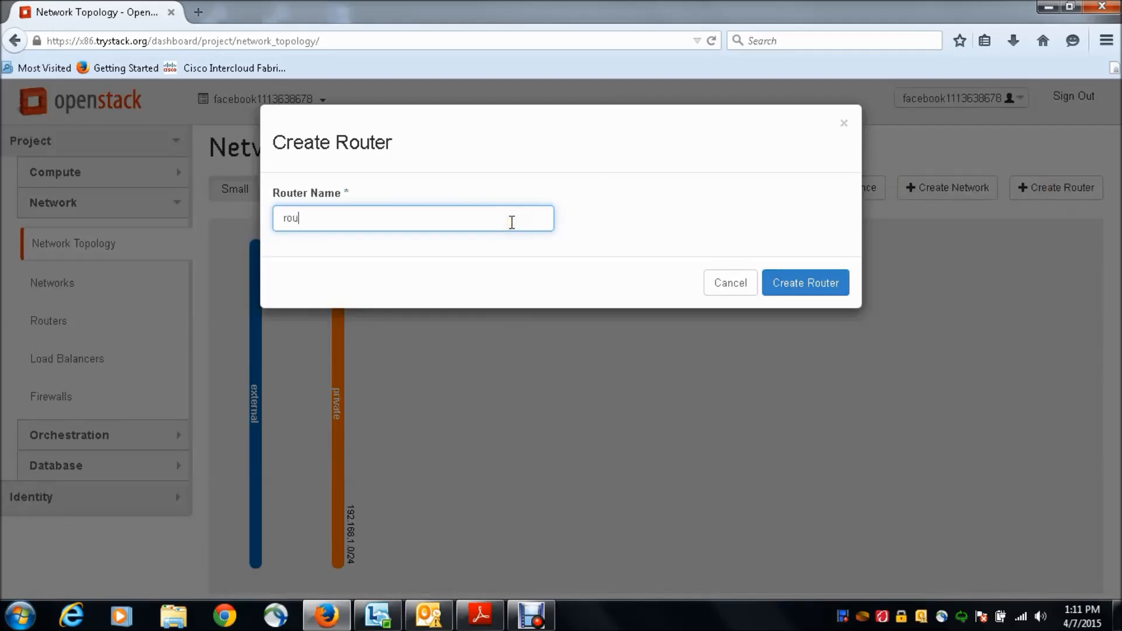
{"action": "left_click", "coordinate": [810, 284]}
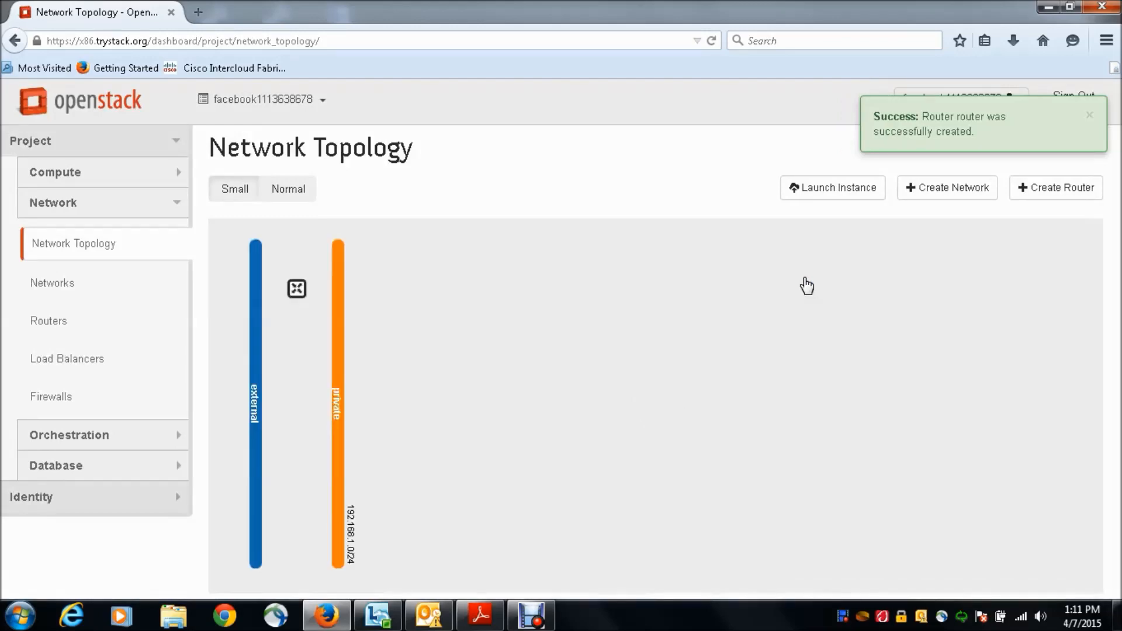
- Switch the topology diagram to normal size and open the new router's details
{"action": "mouse_move", "coordinate": [296, 298]}
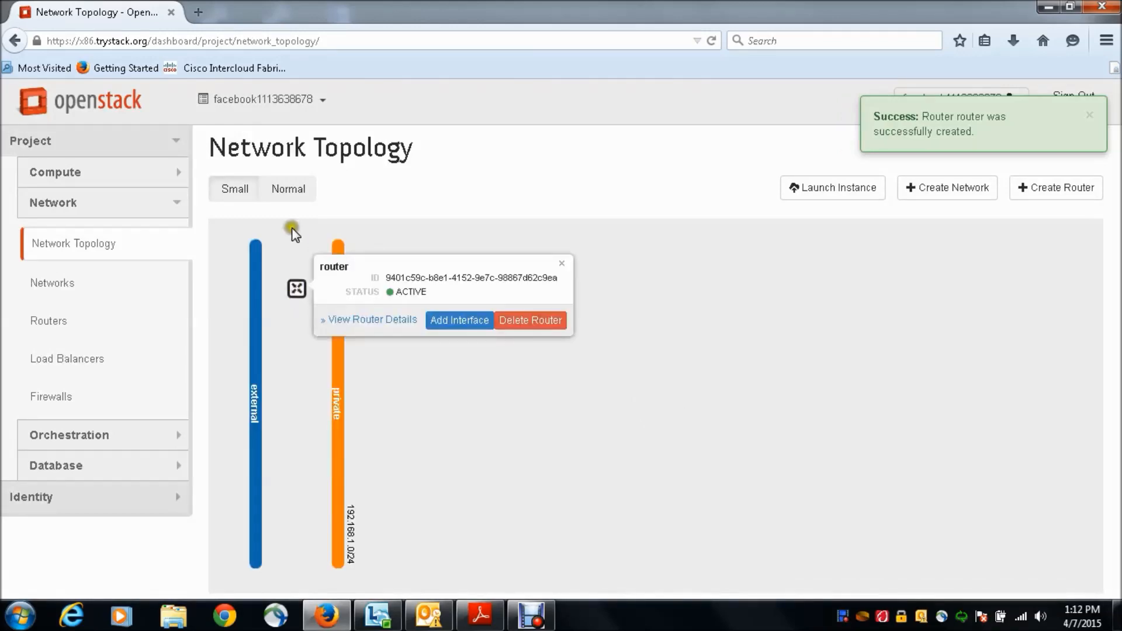
{"action": "left_click", "coordinate": [288, 193]}
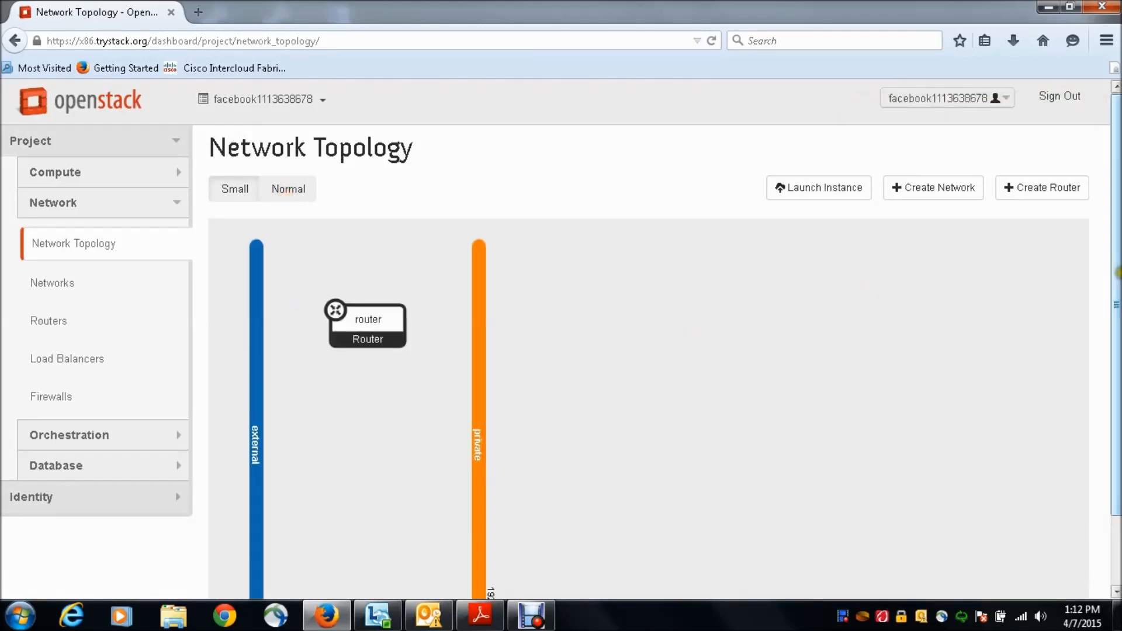
{"action": "scroll", "coordinate": [1114, 304], "scroll_direction": "down", "scroll_amount": 2}
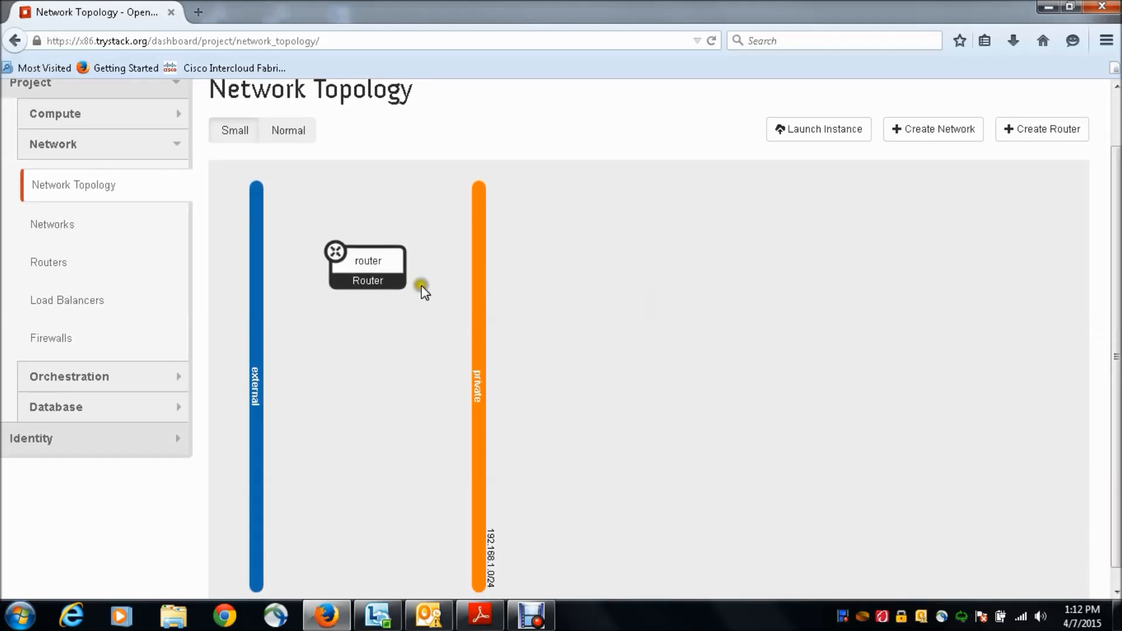
{"action": "mouse_move", "coordinate": [372, 282]}
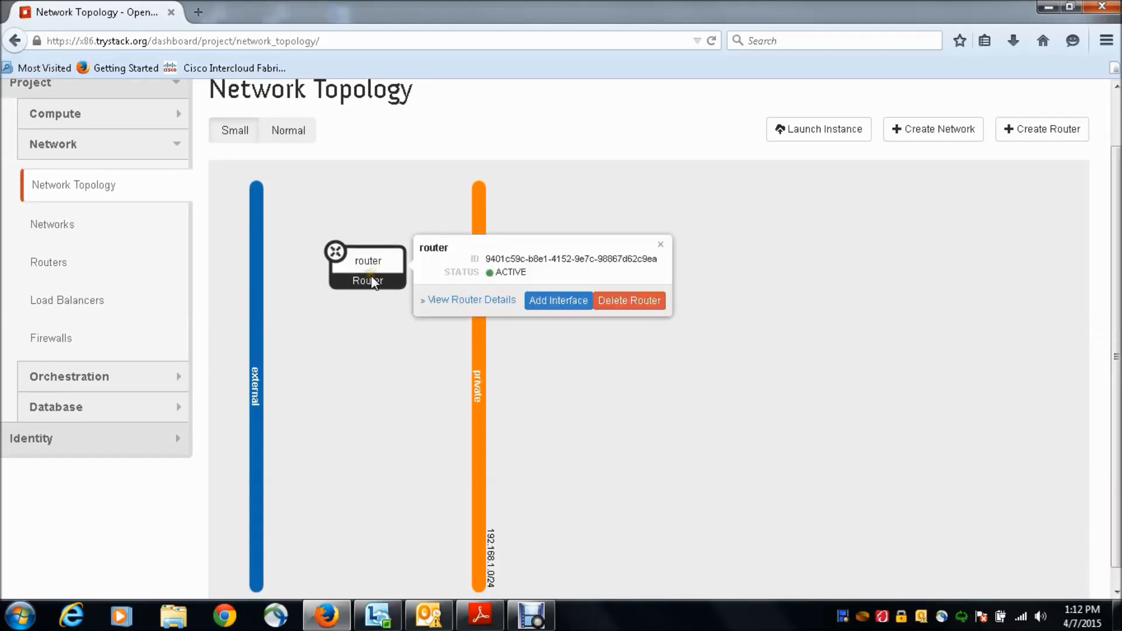
{"action": "left_click", "coordinate": [489, 300]}
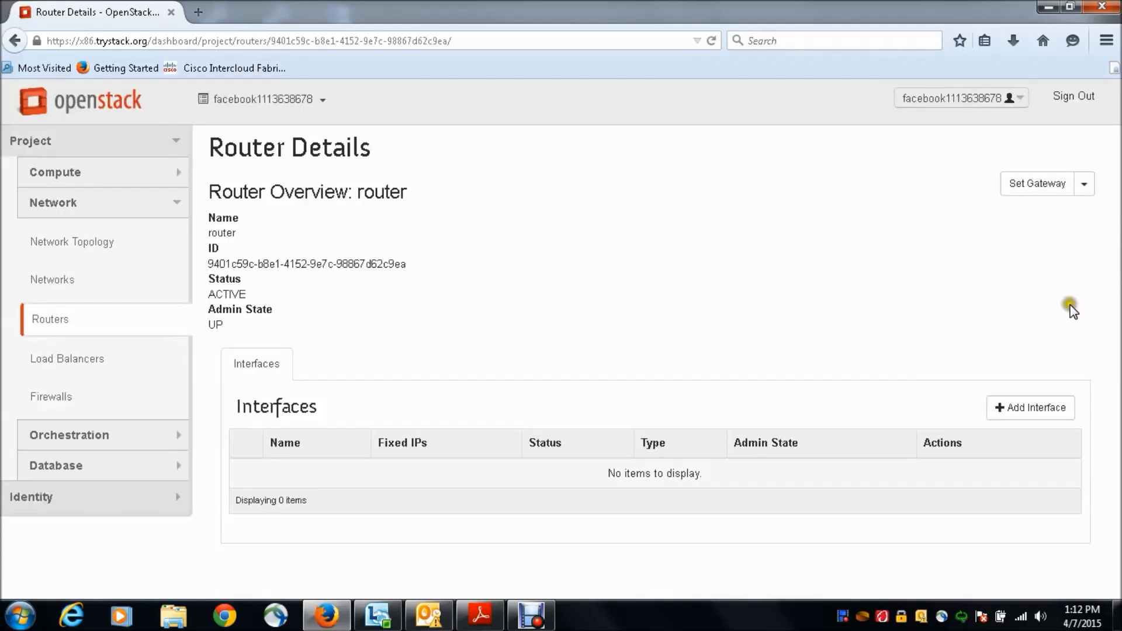
- Set the router's gateway to the network named external
{"action": "left_click", "coordinate": [1041, 193]}
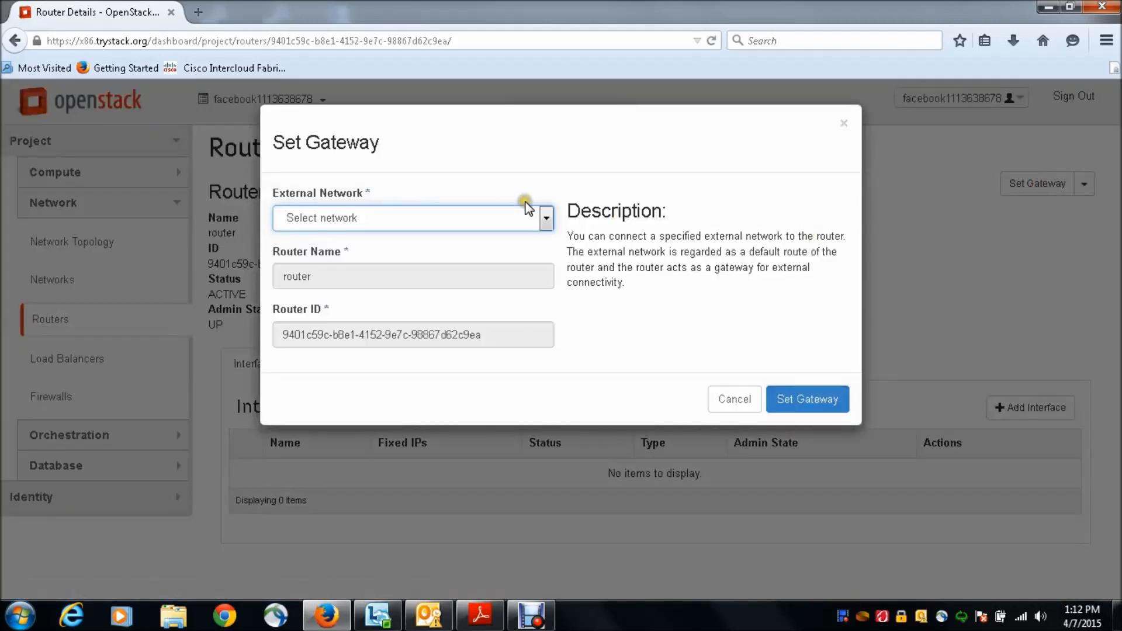
{"action": "left_click", "coordinate": [547, 220]}
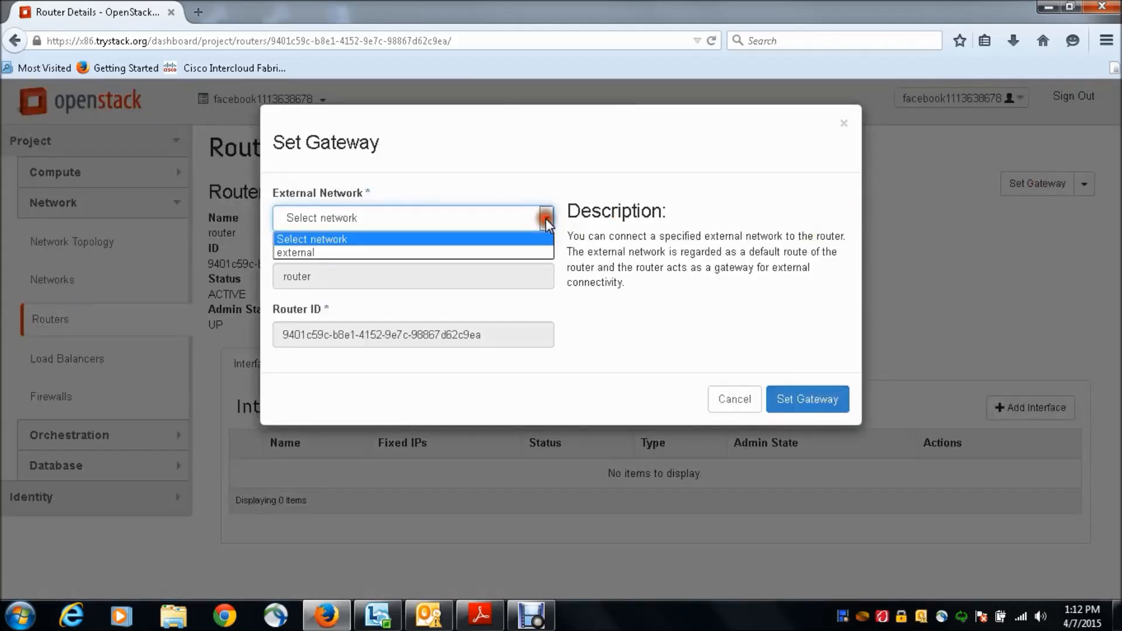
{"action": "left_click", "coordinate": [318, 254]}
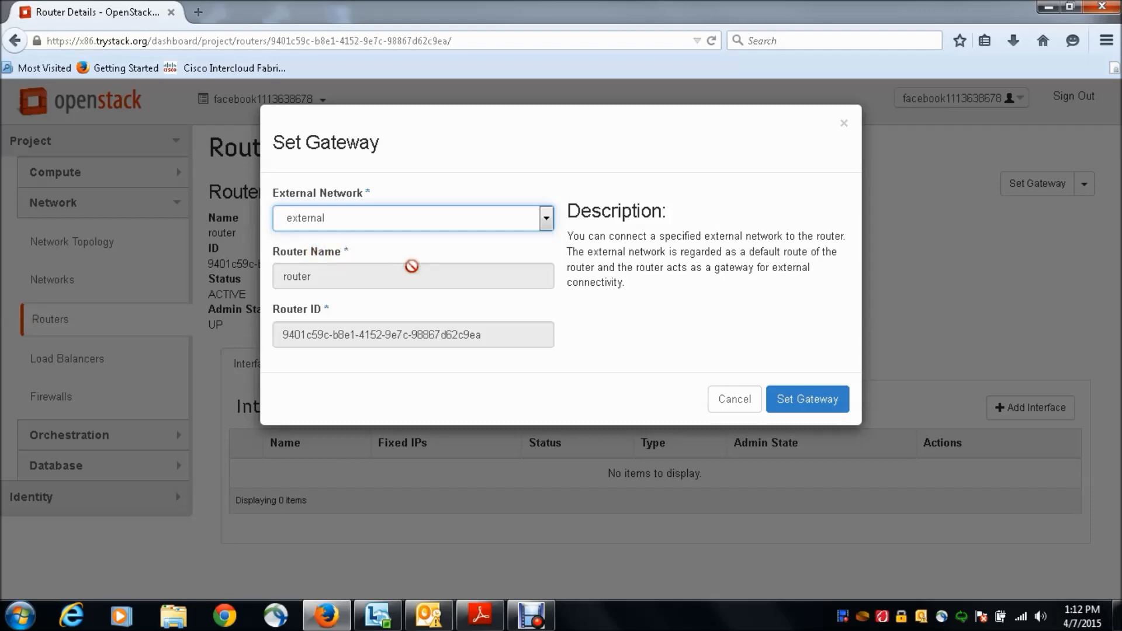
{"action": "left_click", "coordinate": [805, 398]}
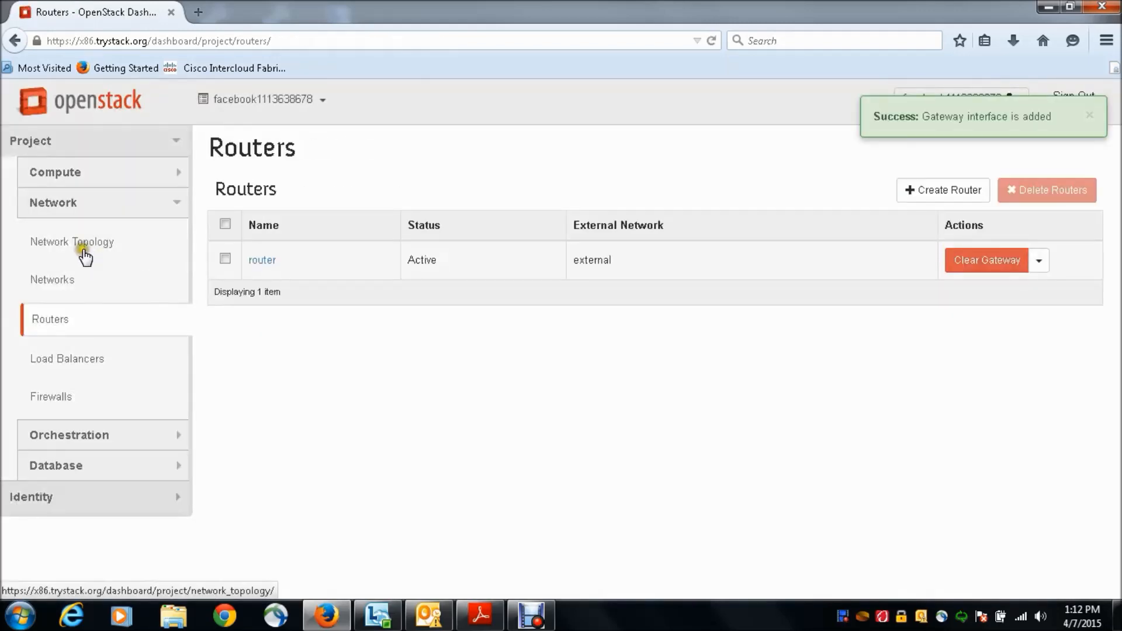
- From the topology diagram, add a router interface on the private 192.168.1.0/24 subnet with IP address 192.168.1.1
{"action": "left_click", "coordinate": [83, 248]}
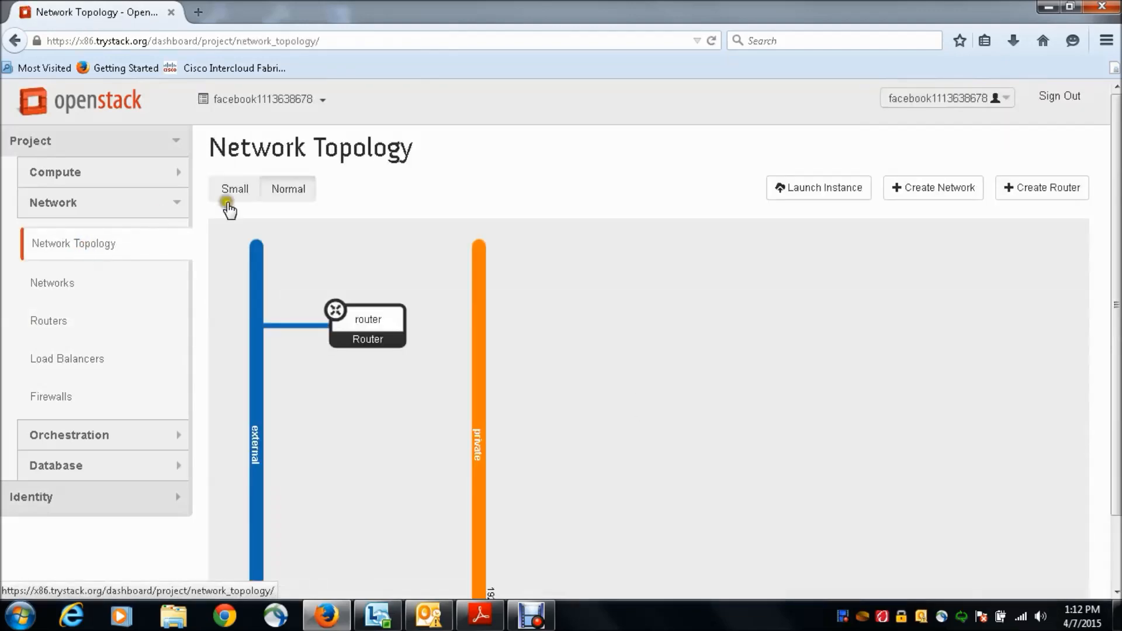
{"action": "left_click", "coordinate": [337, 312]}
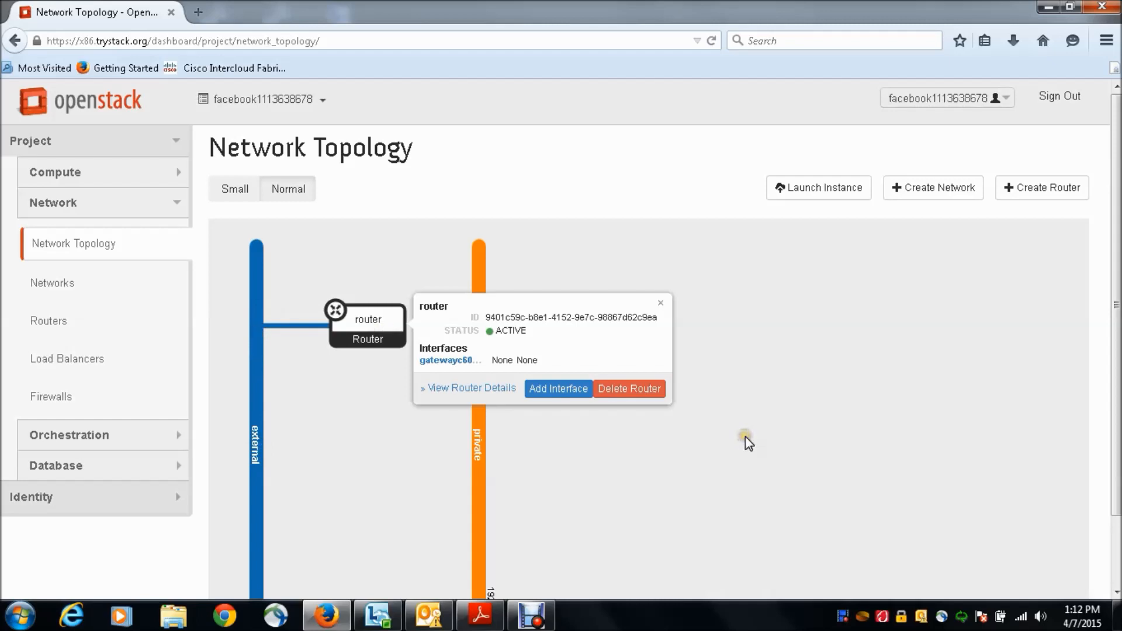
{"action": "left_click", "coordinate": [559, 390]}
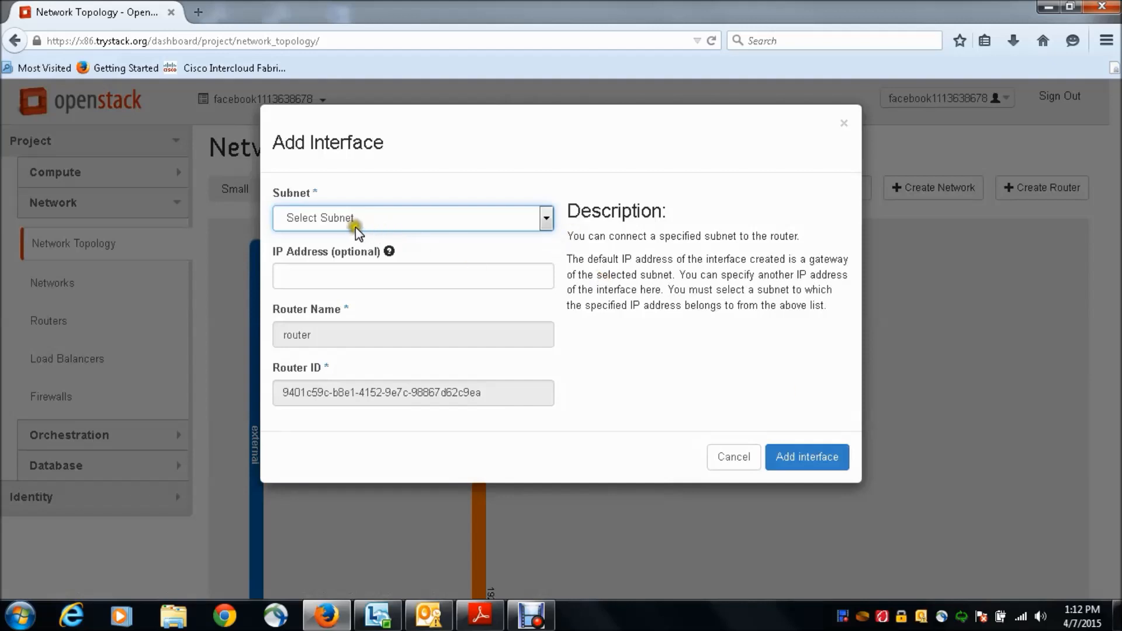
{"action": "left_click", "coordinate": [541, 219]}
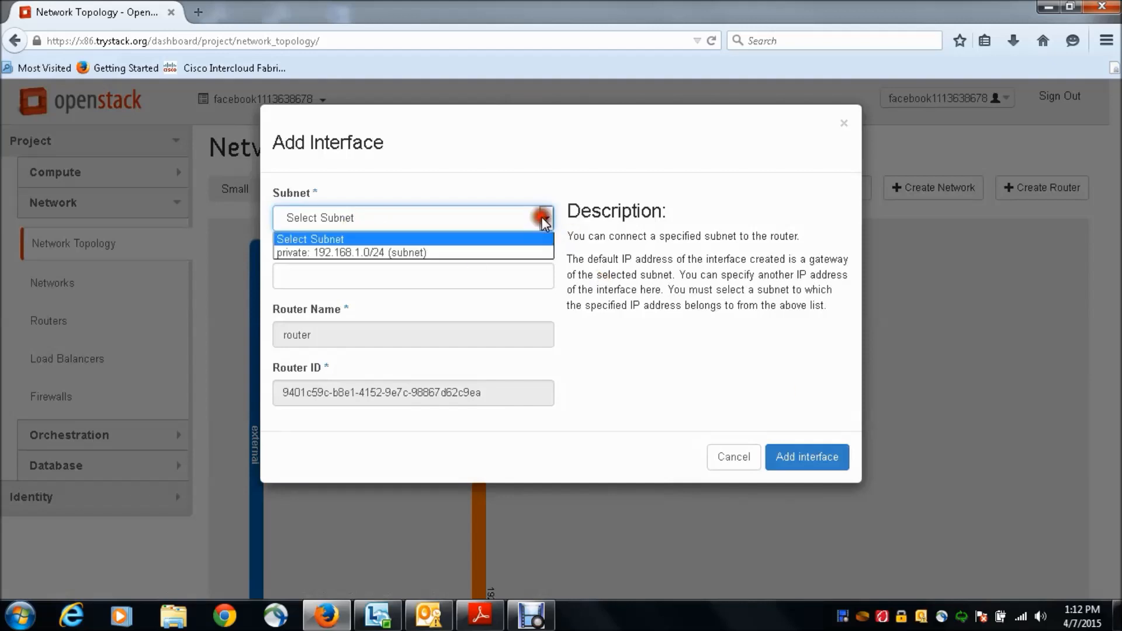
{"action": "left_click", "coordinate": [401, 253]}
{"action": "left_click", "coordinate": [440, 279]}
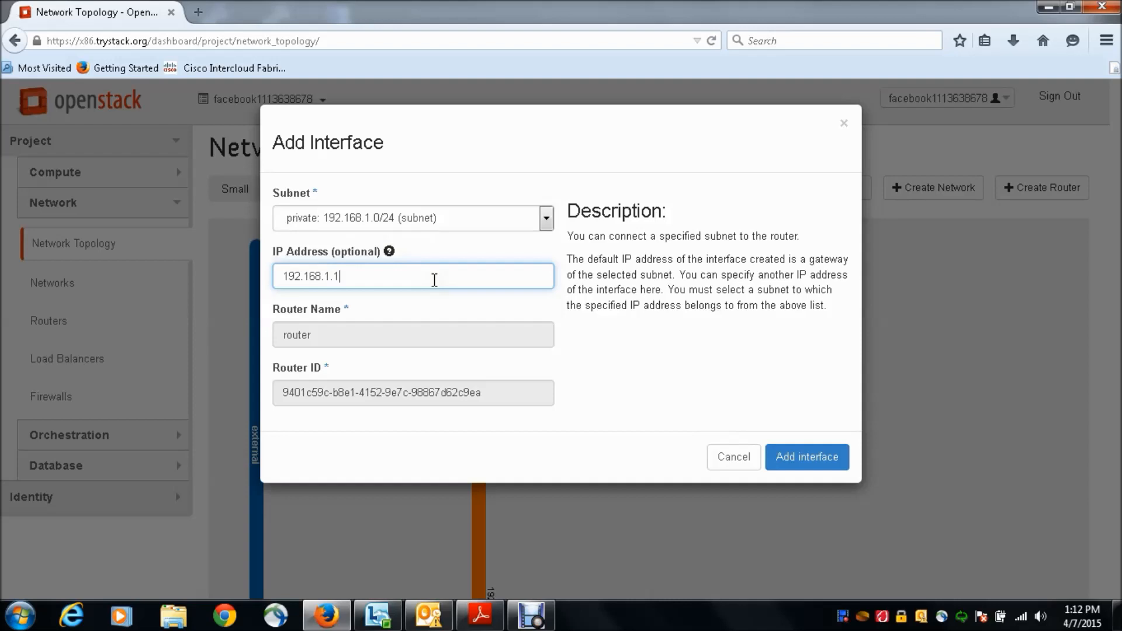
{"action": "type", "text": "192.168.1.1"}
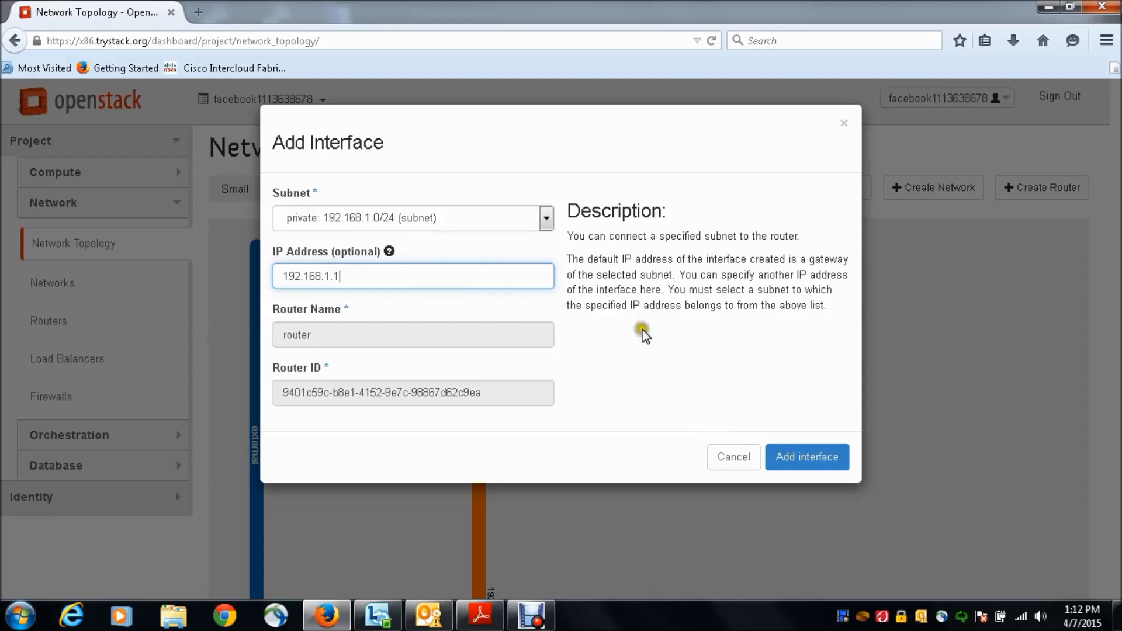
{"action": "left_click", "coordinate": [804, 456]}
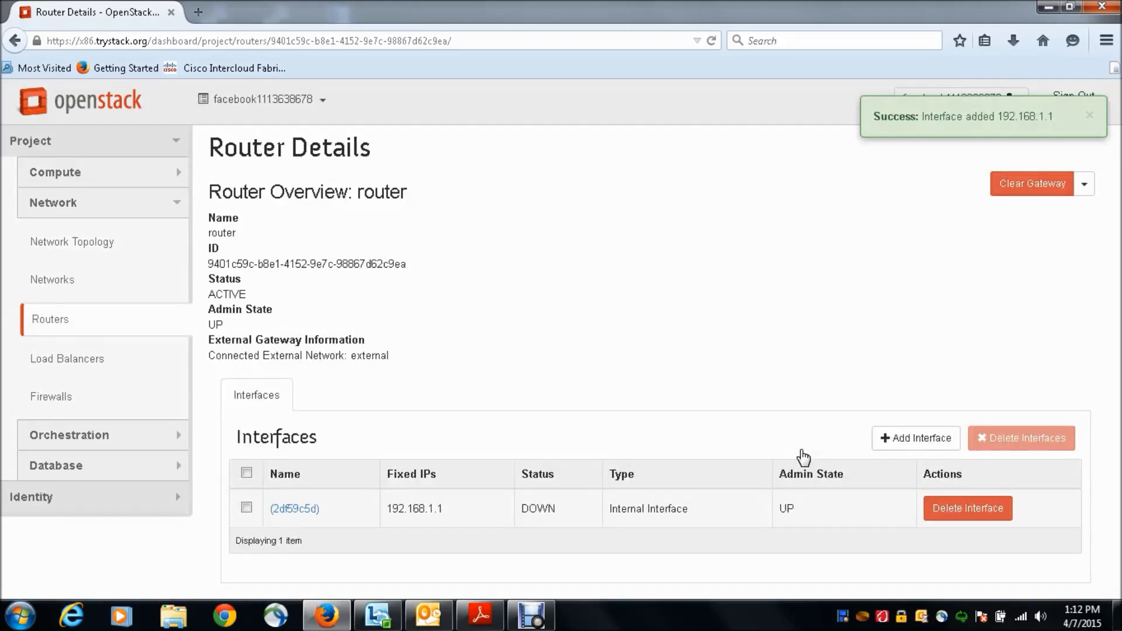
- Examine the router's connections and interfaces in the network topology and view the project's Networks list
{"action": "left_click", "coordinate": [73, 242]}
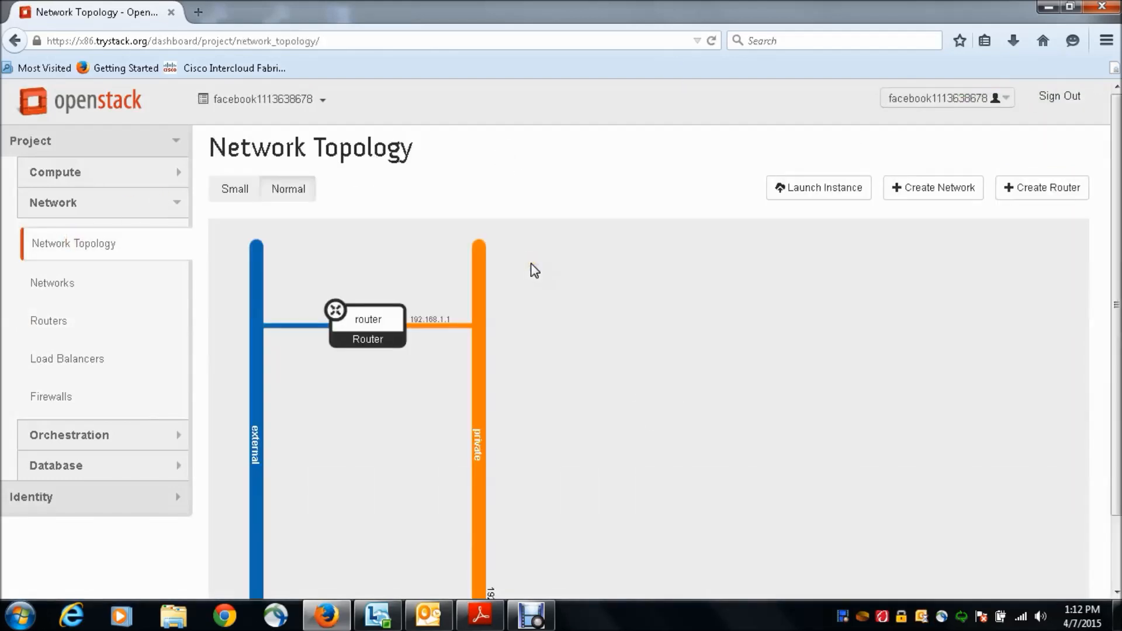
{"action": "left_click_drag", "start_coordinate": [1114, 316], "coordinate": [1088, 400]}
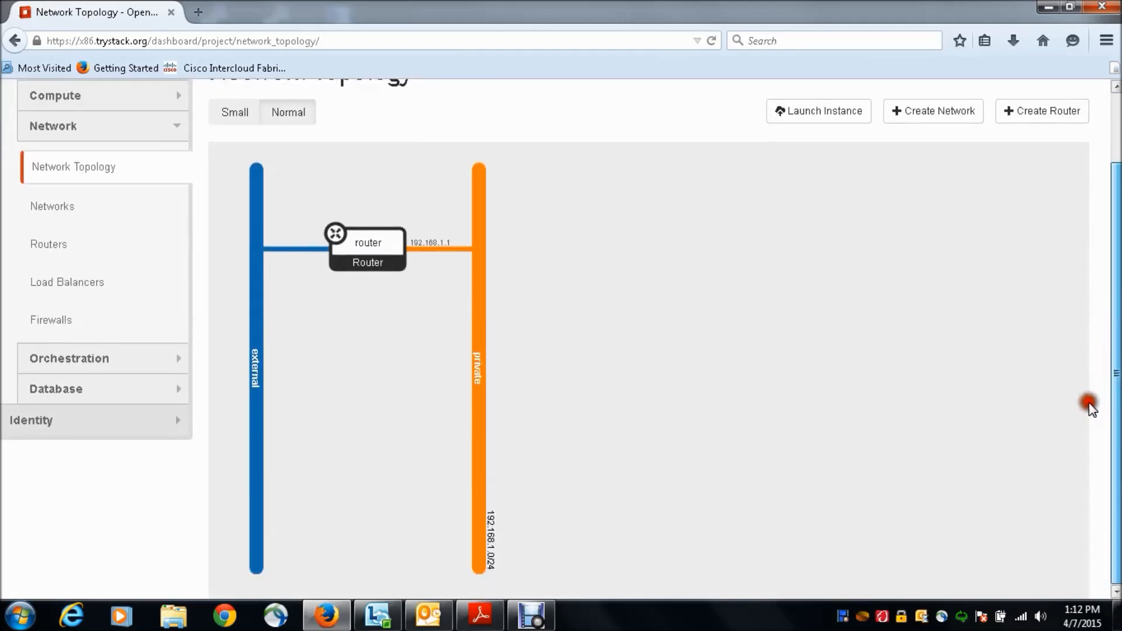
{"action": "left_click", "coordinate": [388, 259]}
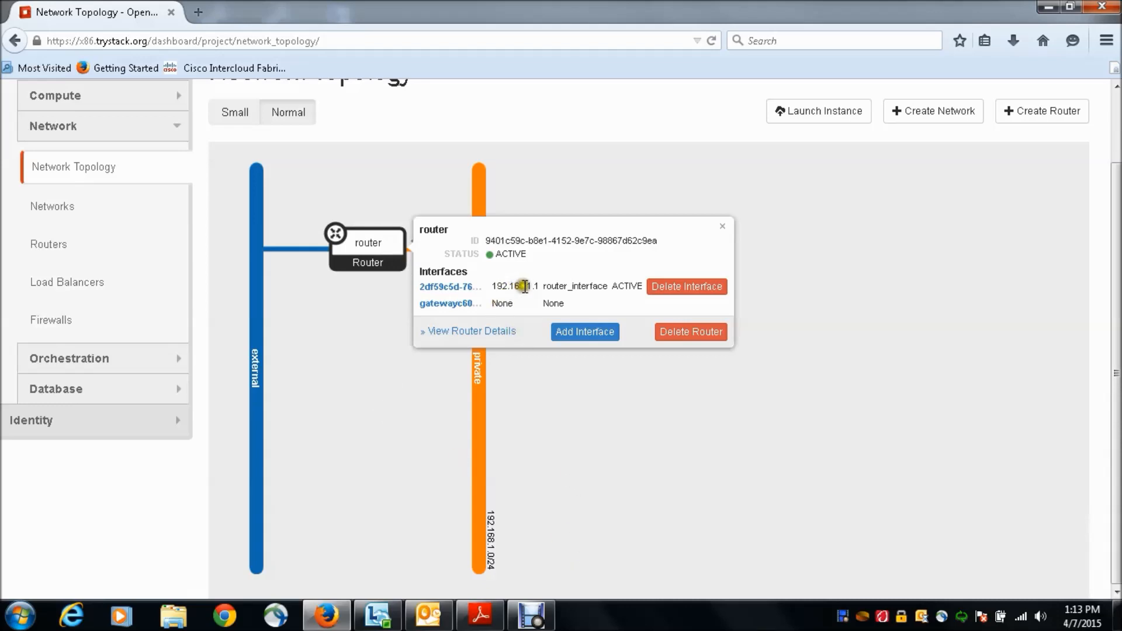
{"action": "left_click", "coordinate": [671, 451]}
{"action": "left_click", "coordinate": [671, 457]}
{"action": "left_click", "coordinate": [57, 210]}
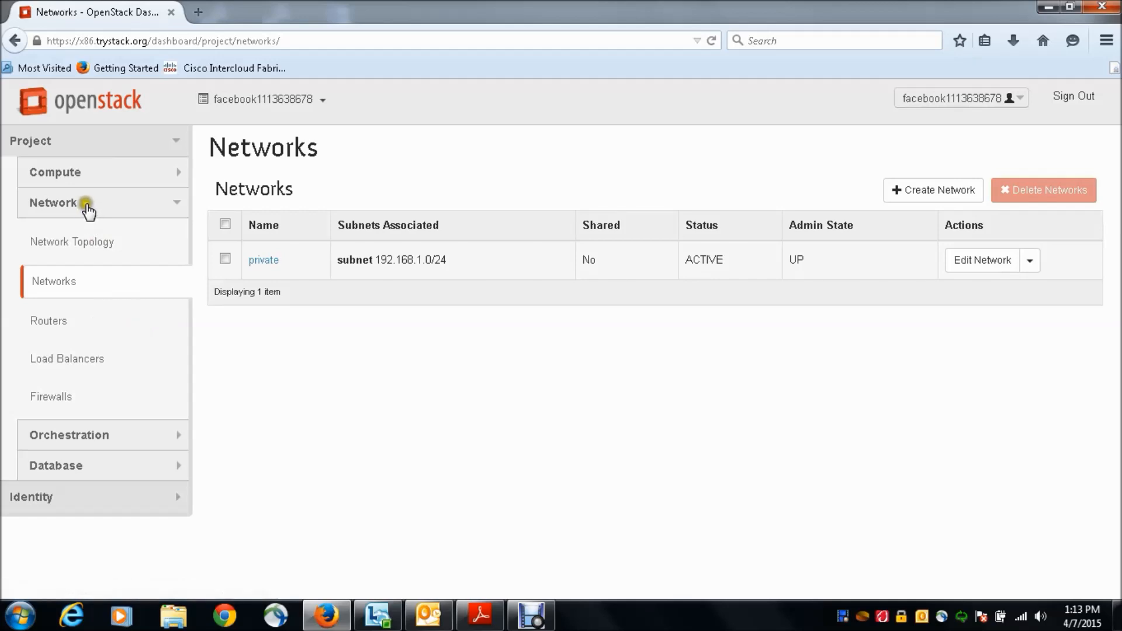
- Open the rules of the default security group under Access & Security and delete all of its existing rules
{"action": "left_click", "coordinate": [97, 173]}
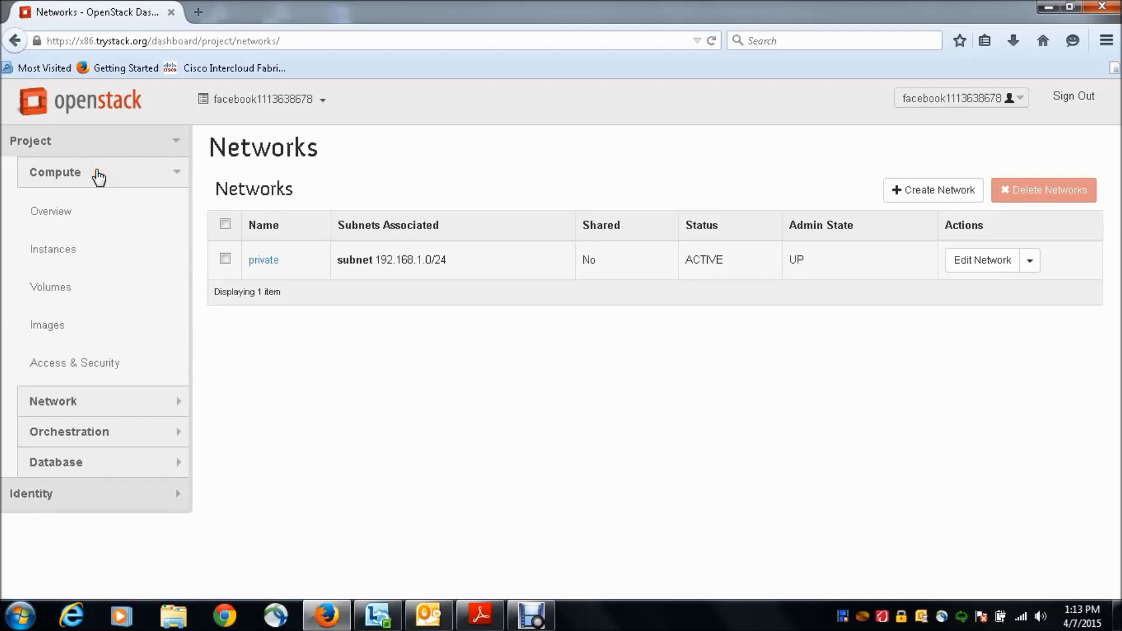
{"action": "left_click", "coordinate": [70, 366]}
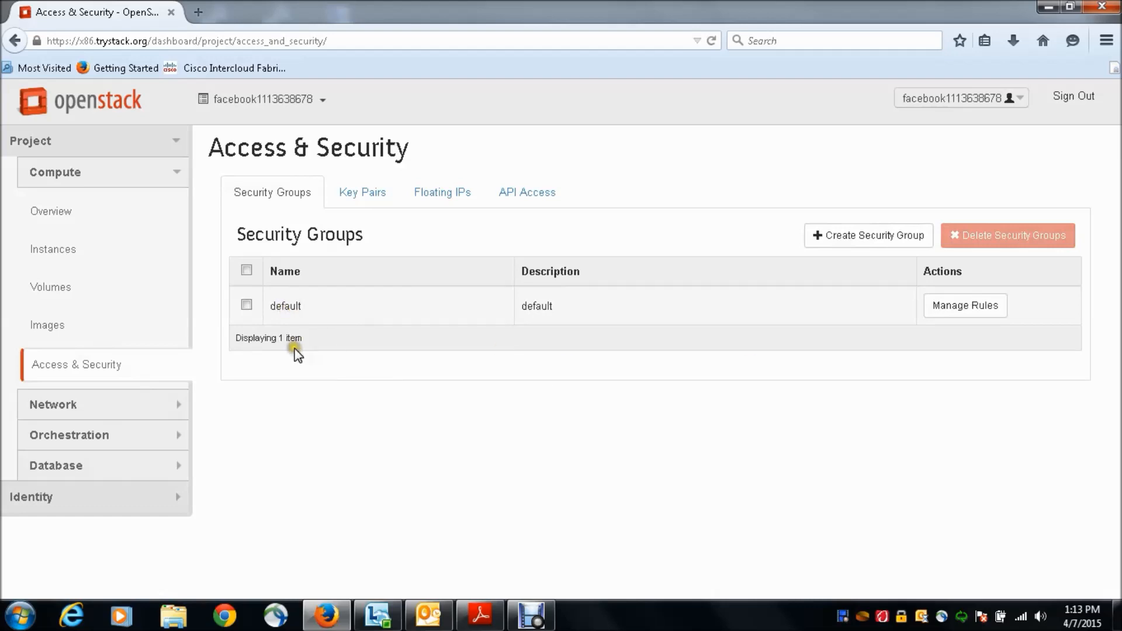
{"action": "left_click", "coordinate": [965, 310]}
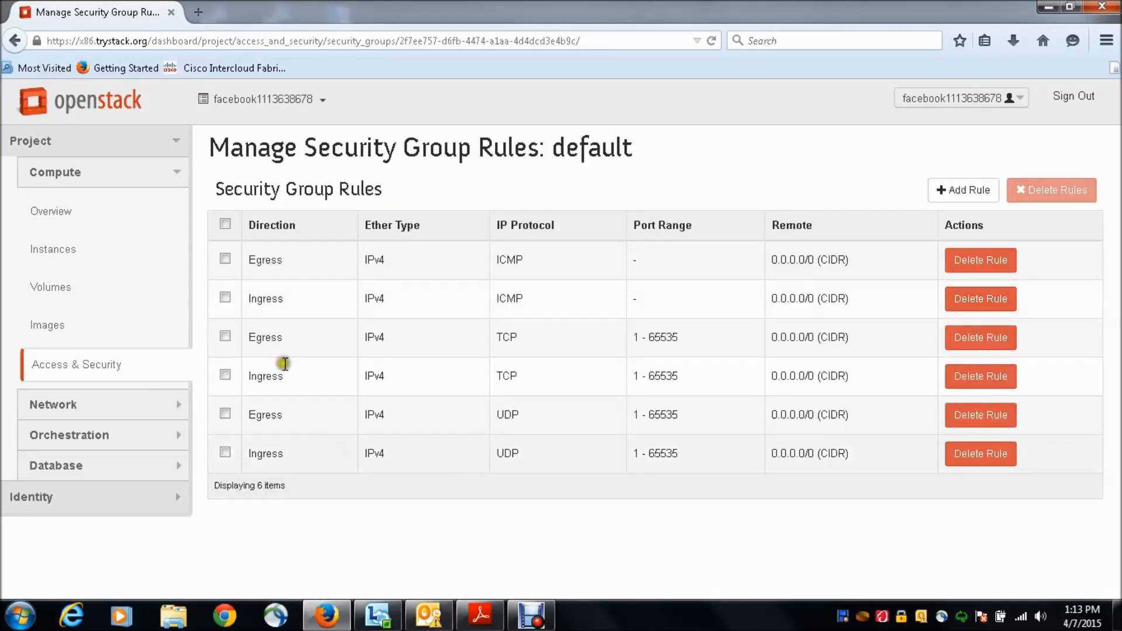
{"action": "left_click", "coordinate": [225, 223]}
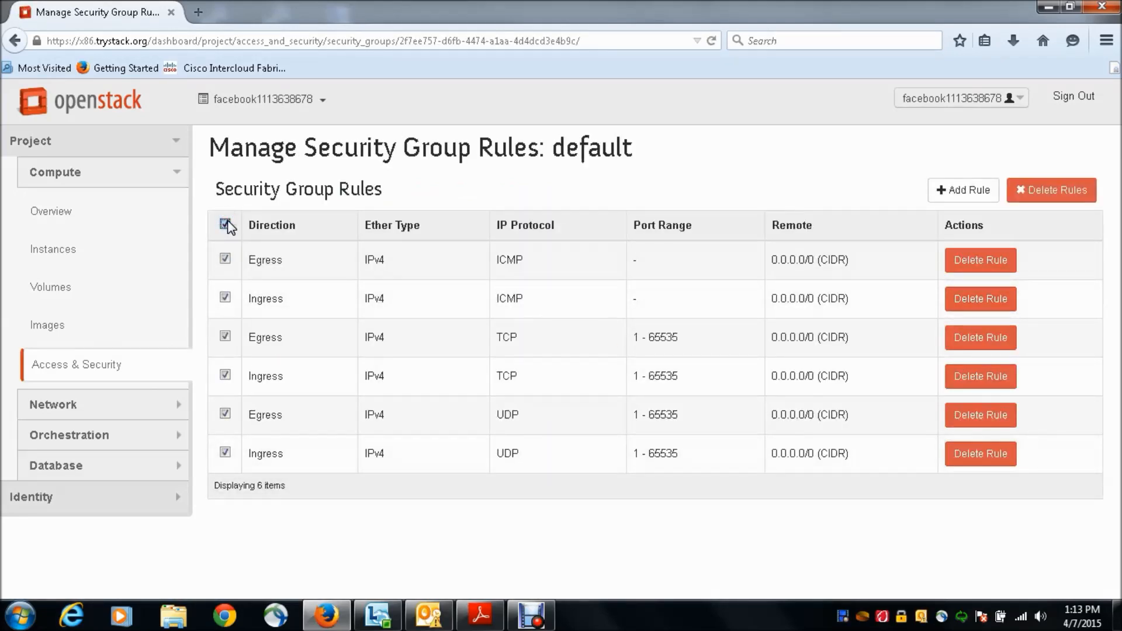
{"action": "left_click", "coordinate": [1044, 197]}
{"action": "left_click", "coordinate": [742, 276]}
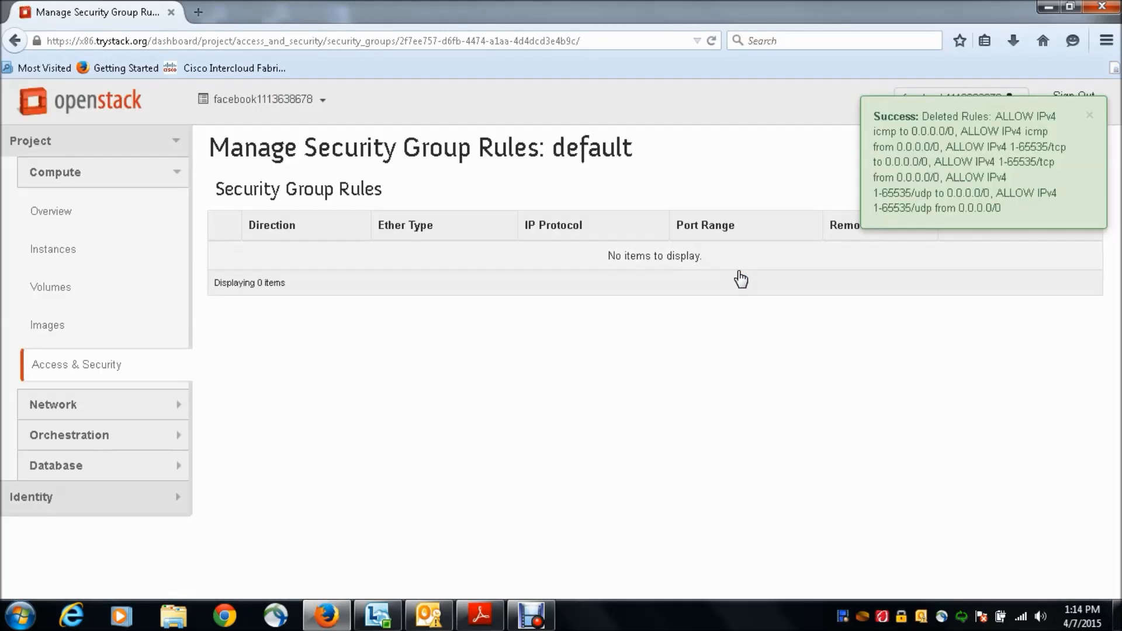
- Add an ALL ICMP ingress rule with remote CIDR 0.0.0.0/0 to the default security group
{"action": "left_click", "coordinate": [738, 308]}
{"action": "left_click", "coordinate": [737, 364]}
{"action": "left_click", "coordinate": [722, 310]}
{"action": "left_click", "coordinate": [1069, 188]}
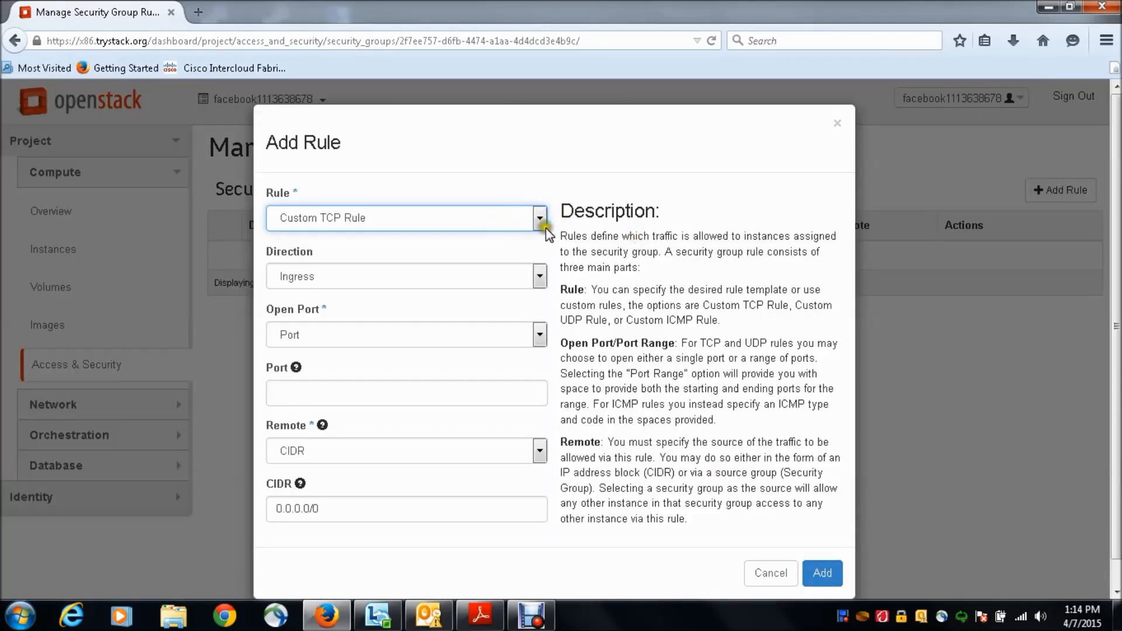
{"action": "left_click", "coordinate": [540, 222]}
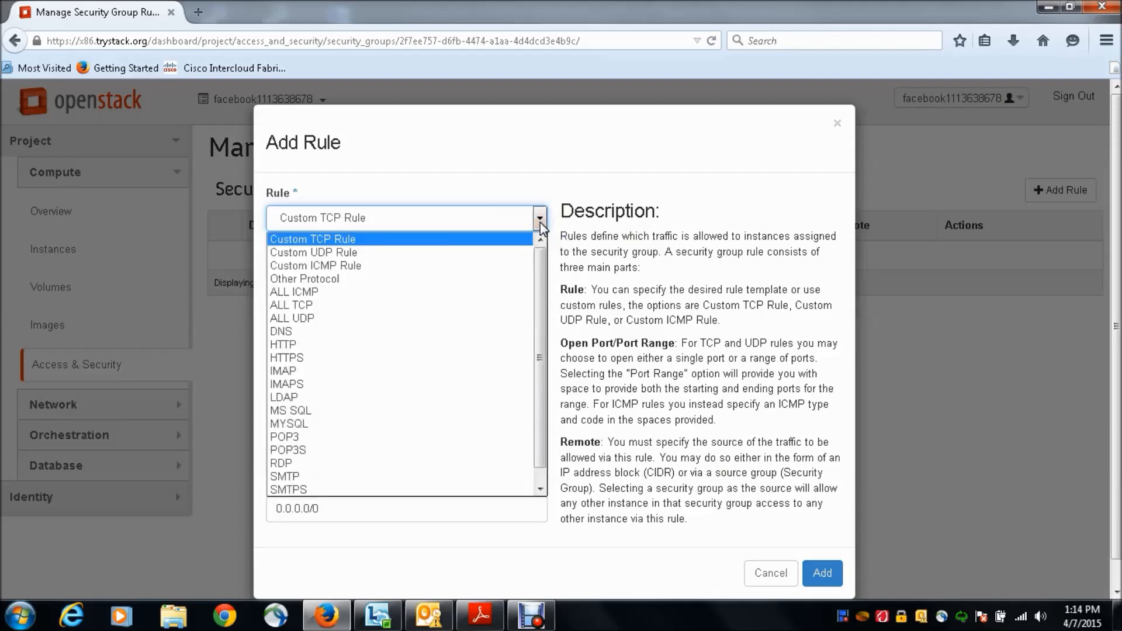
{"action": "left_click", "coordinate": [313, 292]}
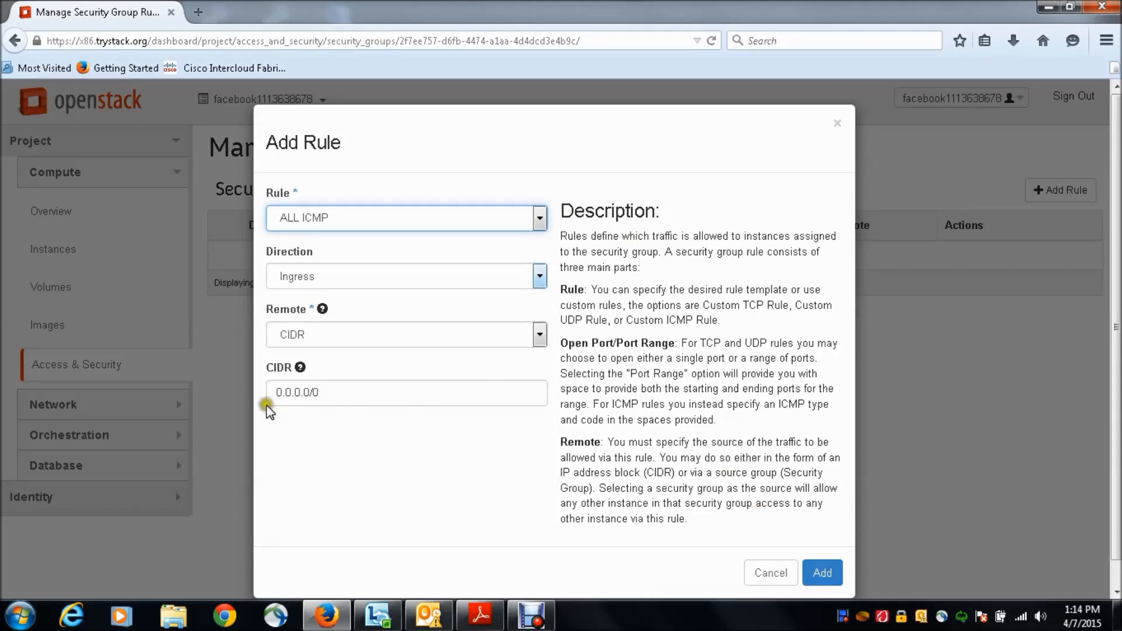
{"action": "left_click", "coordinate": [821, 575]}
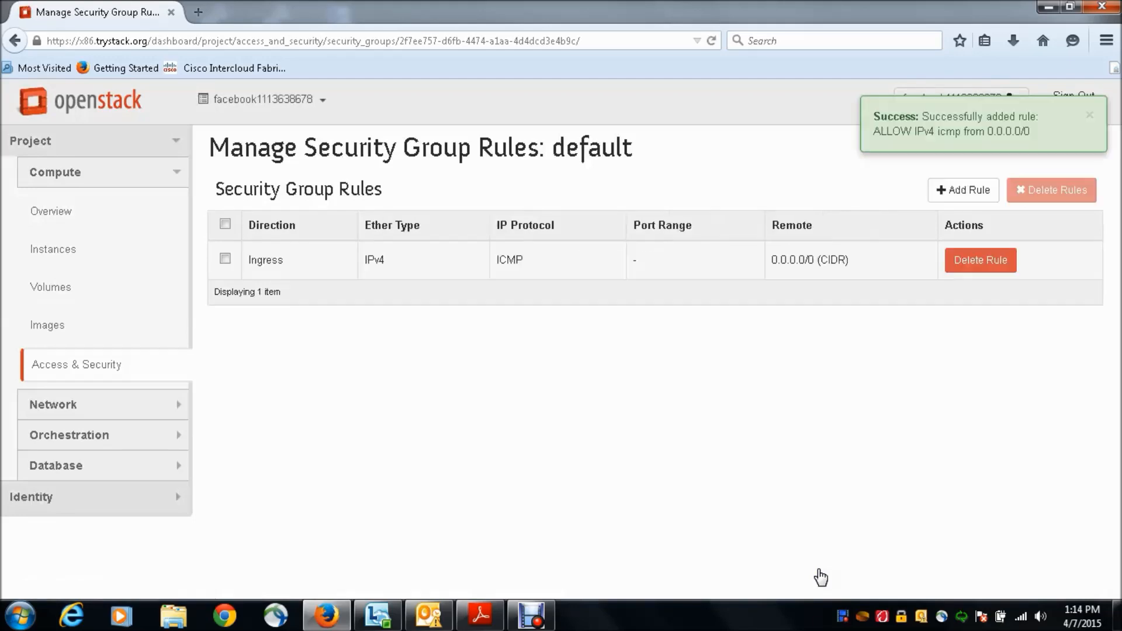
- Add an ALL ICMP egress rule with remote CIDR 0.0.0.0/0 to the default security group
{"action": "left_click", "coordinate": [967, 191]}
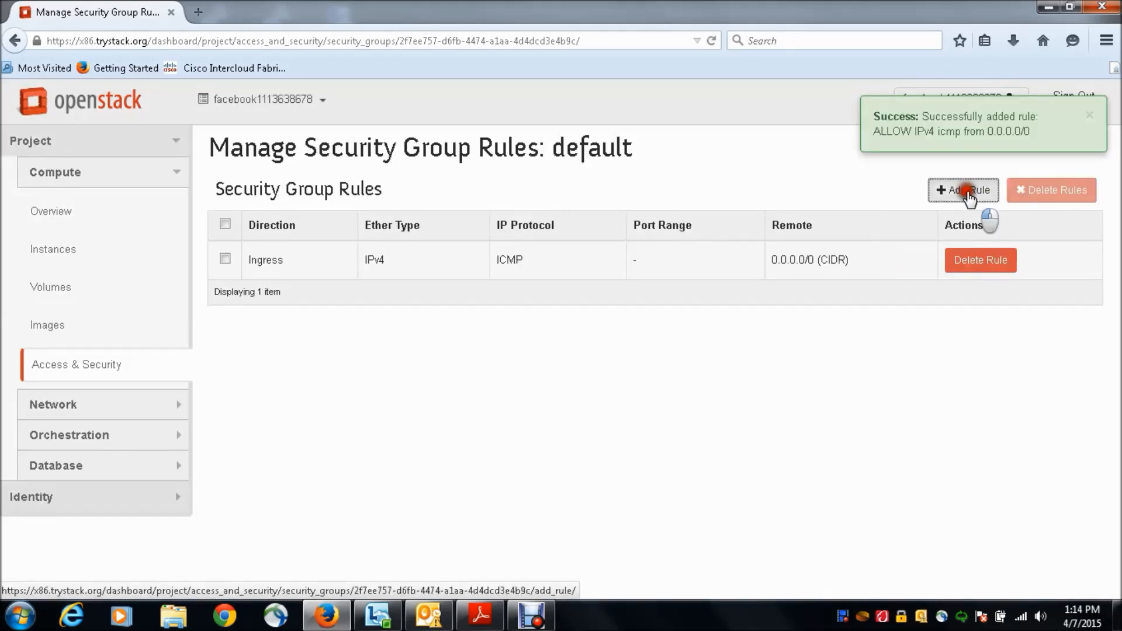
{"action": "left_click", "coordinate": [541, 220]}
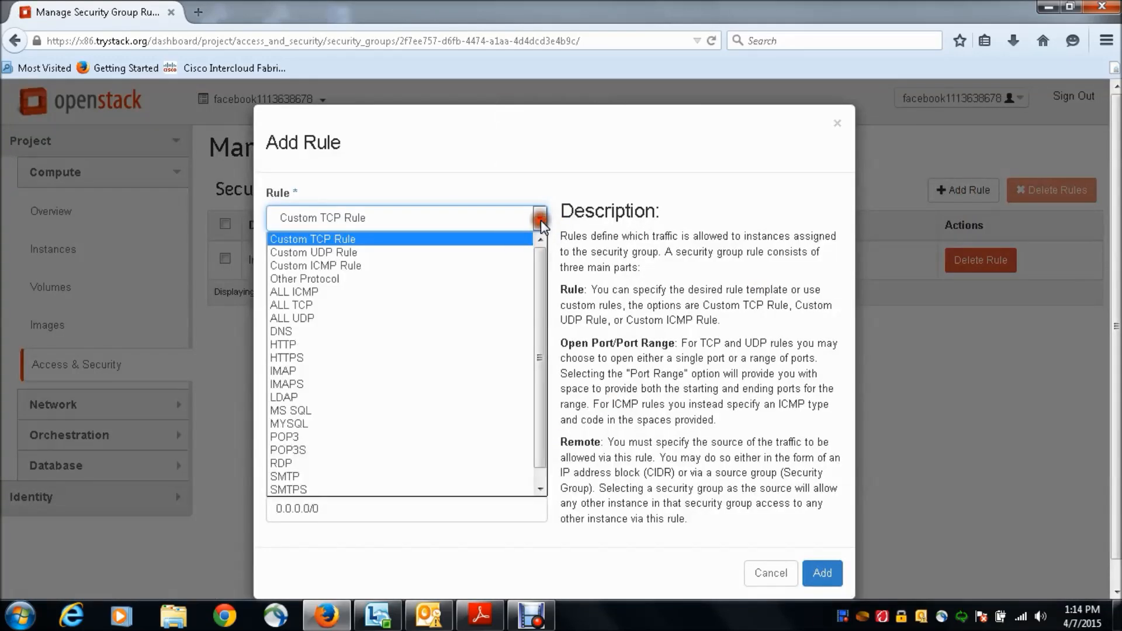
{"action": "left_click", "coordinate": [309, 293]}
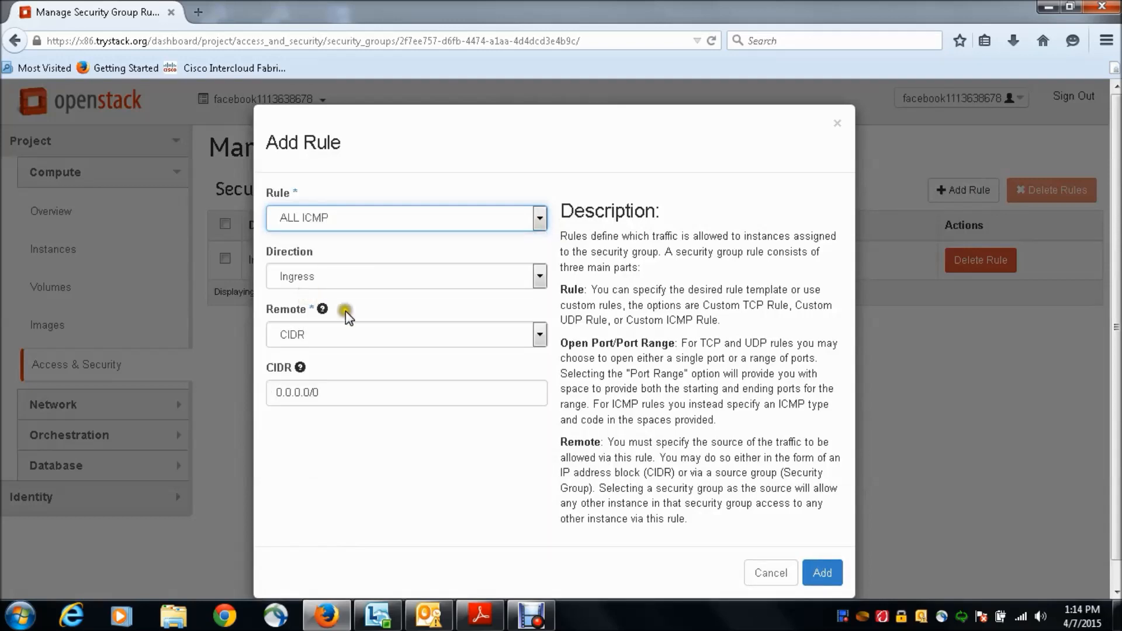
{"action": "left_click", "coordinate": [542, 280]}
{"action": "left_click", "coordinate": [310, 307]}
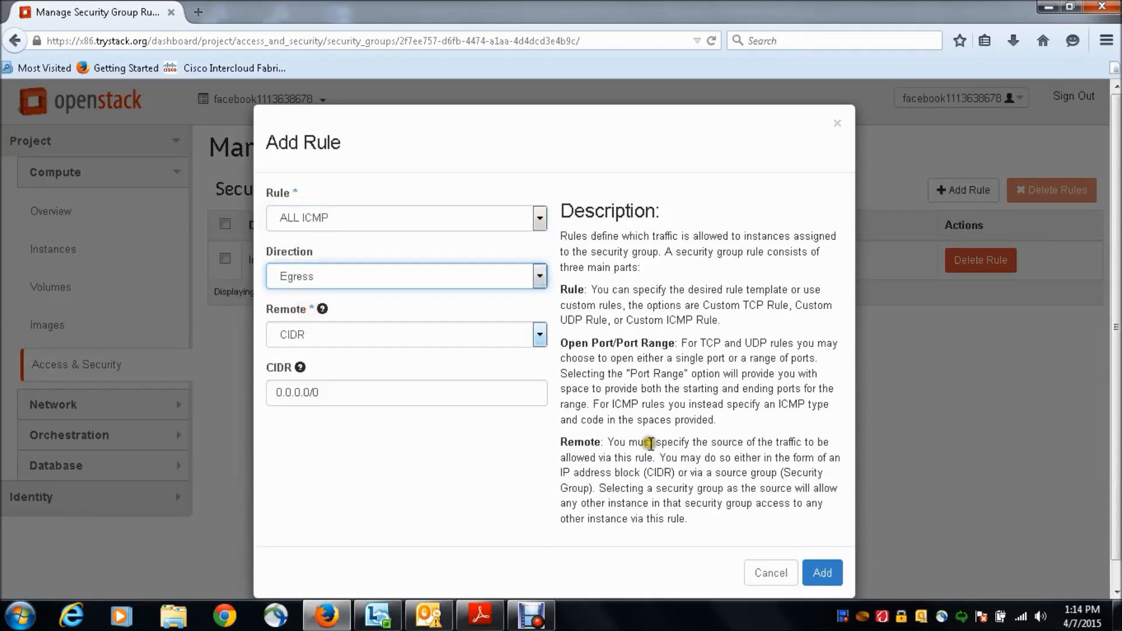
{"action": "left_click", "coordinate": [824, 573]}
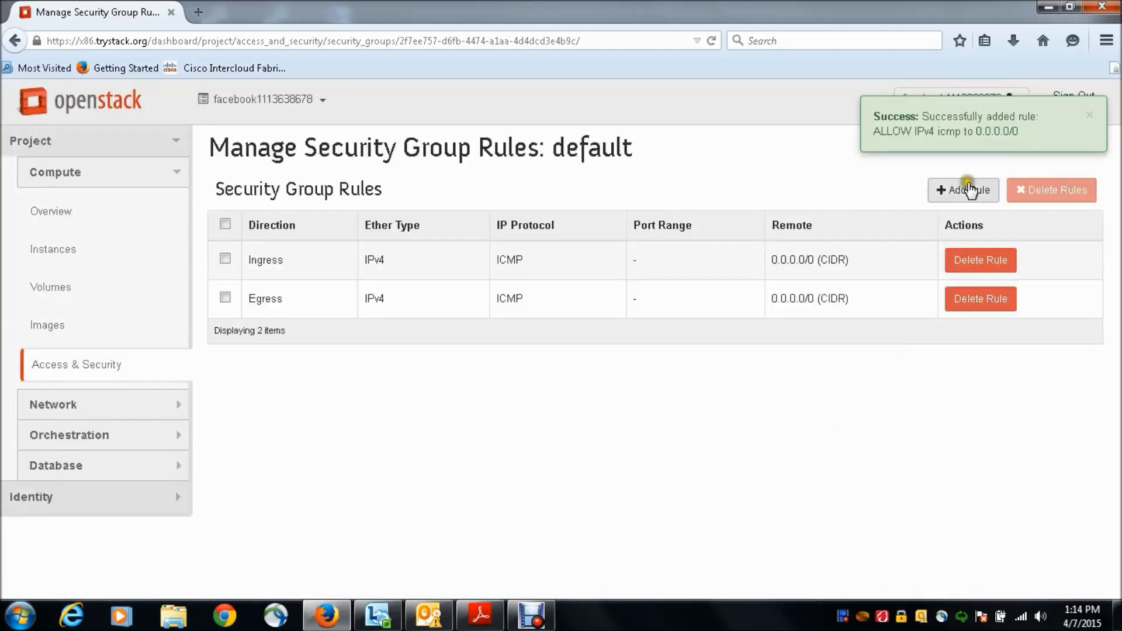
- Add an ALL TCP ingress rule with remote CIDR 0.0.0.0/0 to the default security group
{"action": "left_click", "coordinate": [969, 189]}
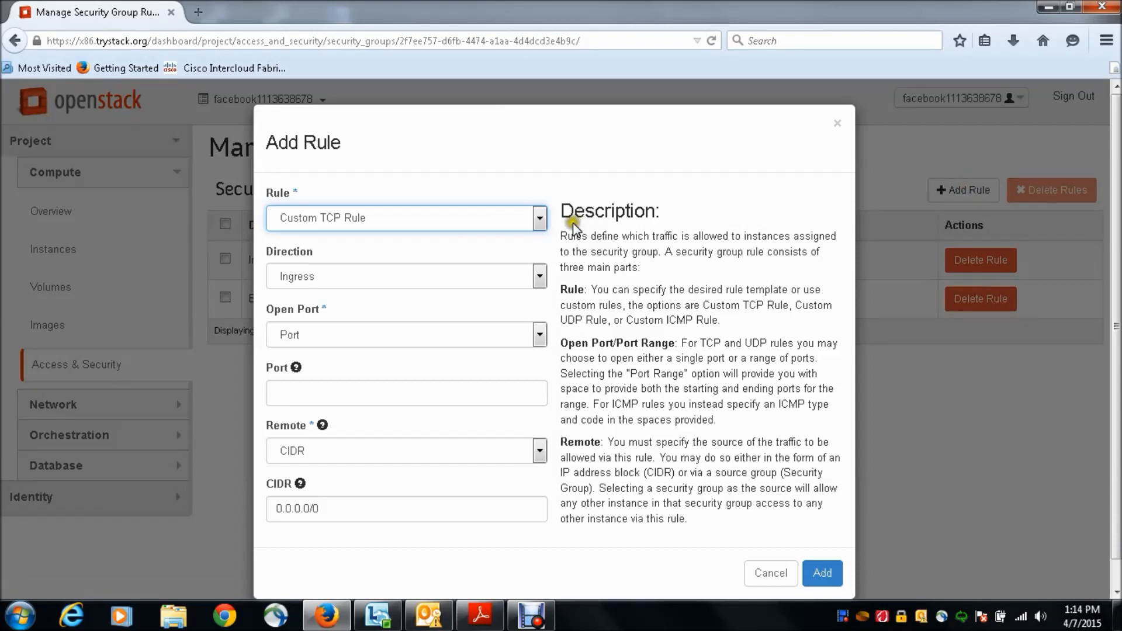
{"action": "left_click", "coordinate": [538, 219]}
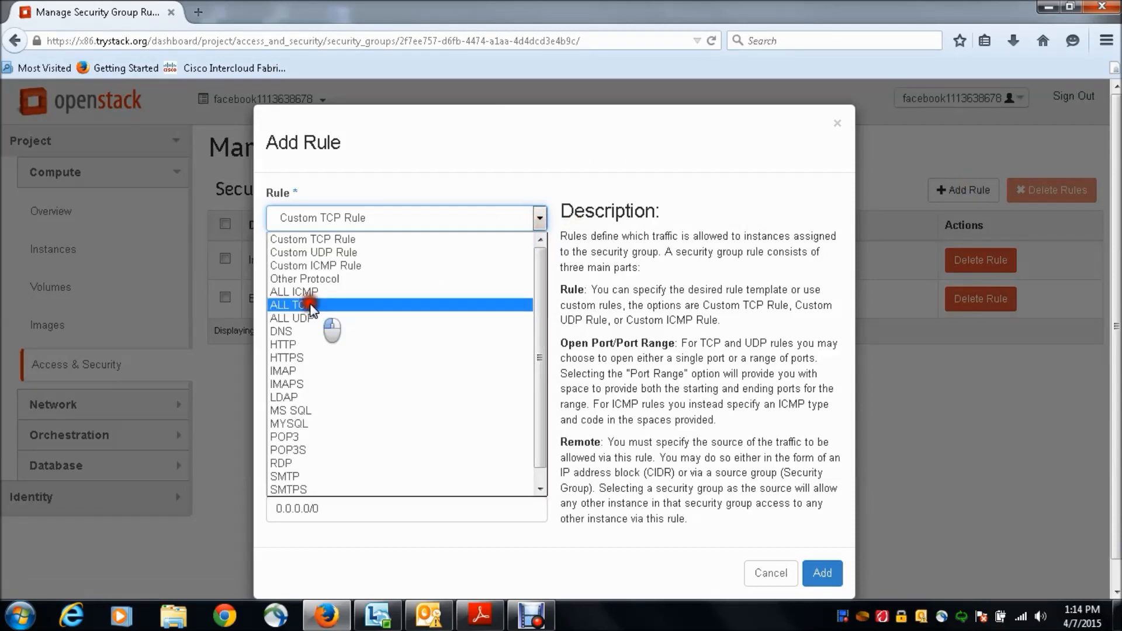
{"action": "left_click", "coordinate": [314, 311]}
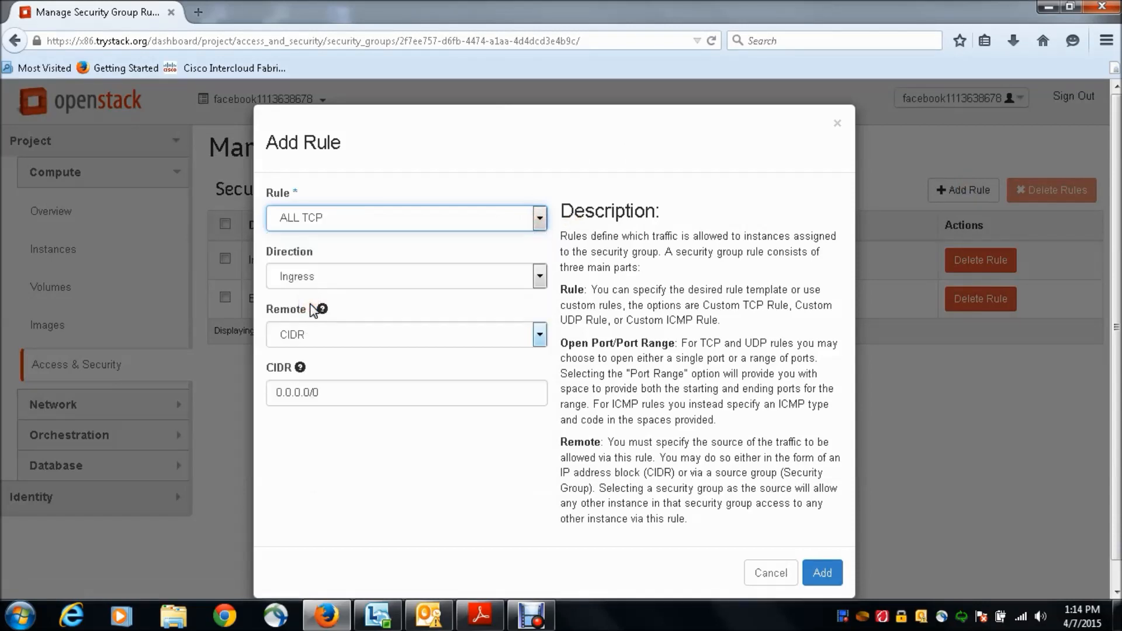
{"action": "left_click", "coordinate": [824, 572]}
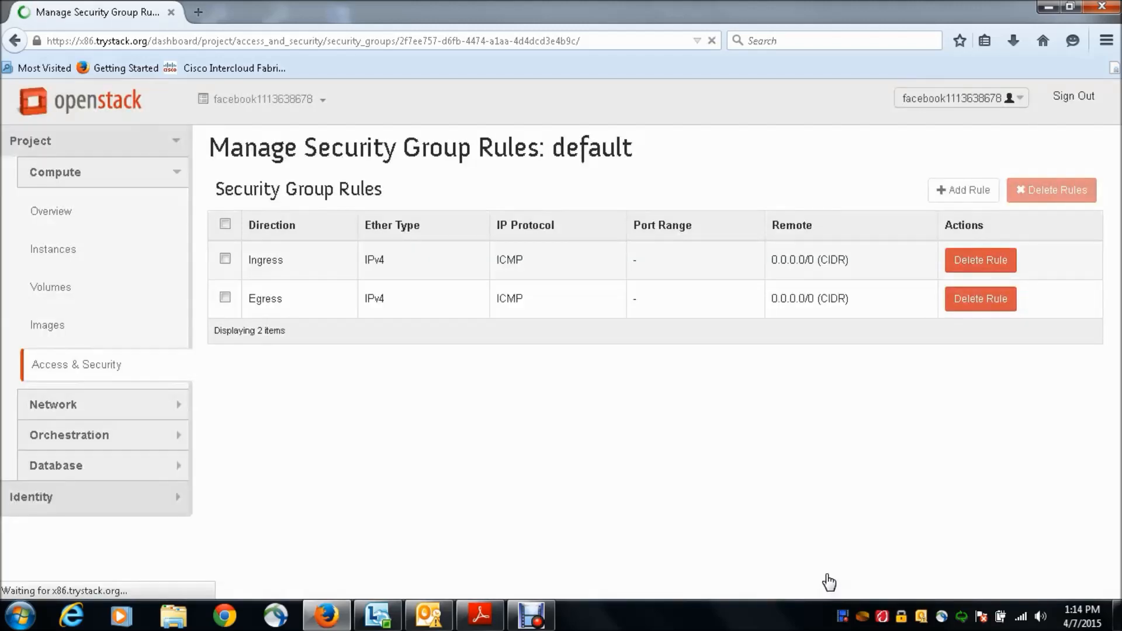
- Add an ALL TCP egress rule with remote CIDR 0.0.0.0/0 to the default security group
{"action": "left_click", "coordinate": [975, 197]}
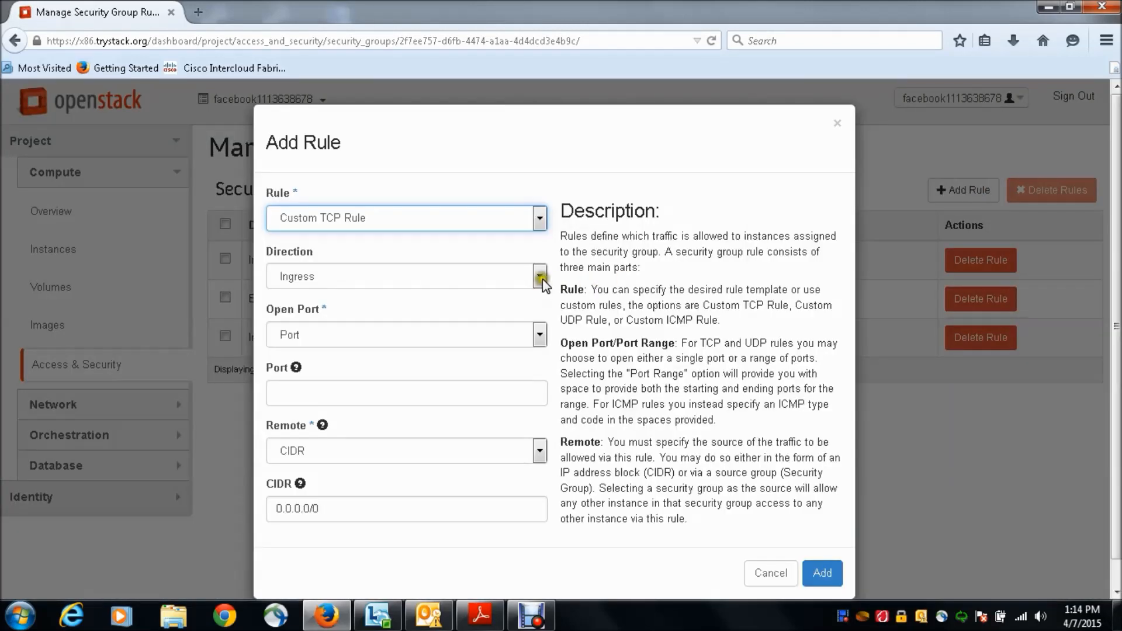
{"action": "left_click", "coordinate": [538, 218]}
{"action": "left_click", "coordinate": [325, 303]}
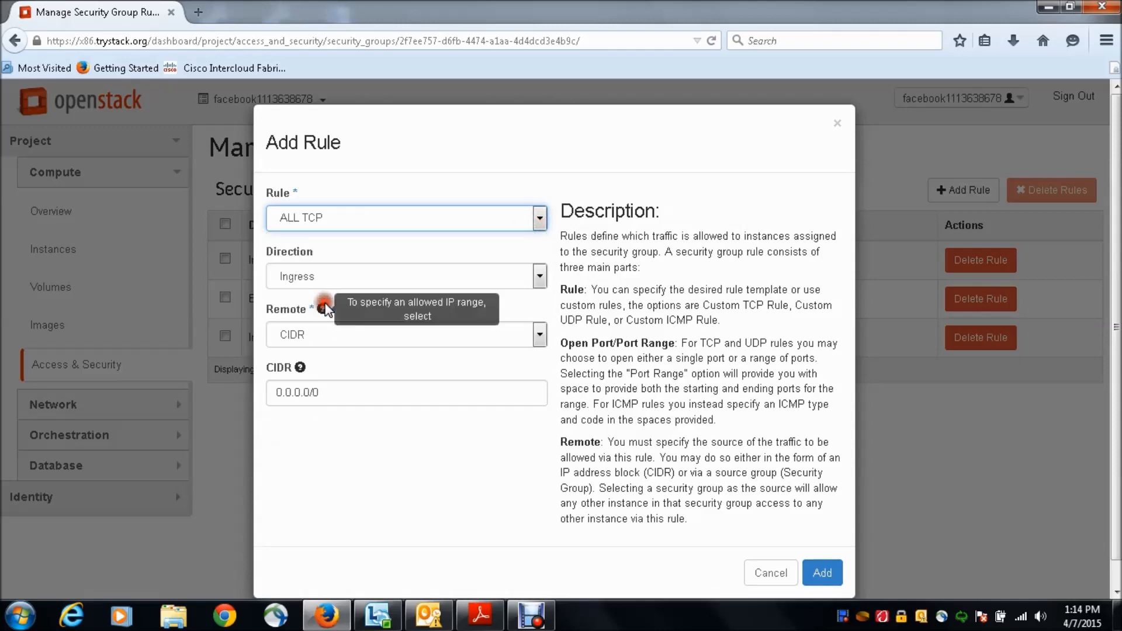
{"action": "left_click", "coordinate": [539, 277]}
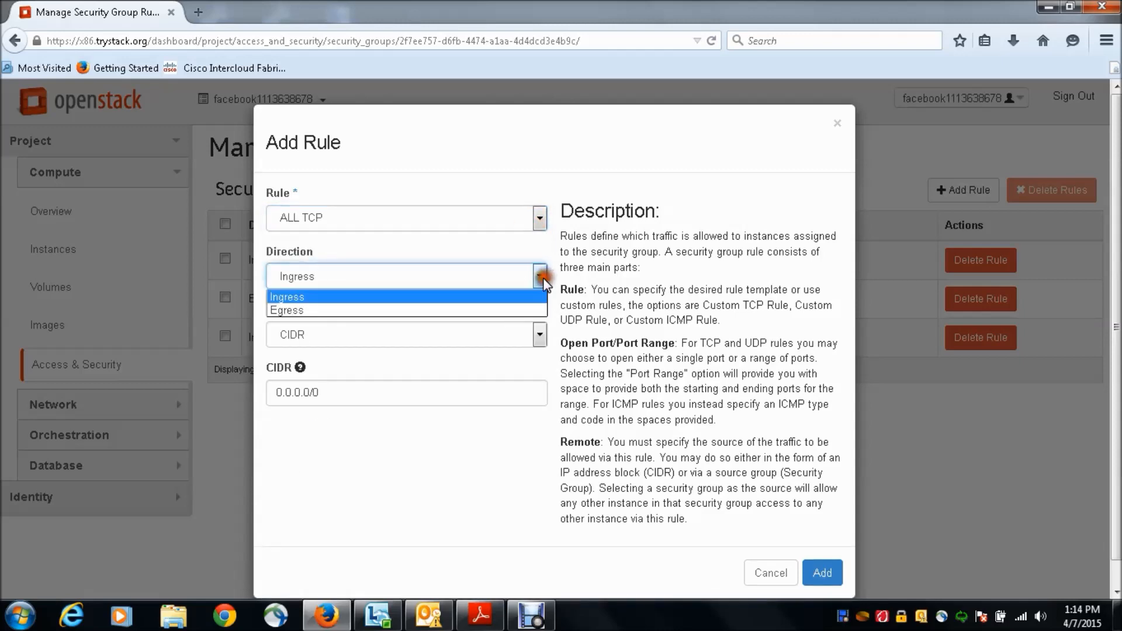
{"action": "left_click", "coordinate": [355, 310]}
{"action": "left_click", "coordinate": [820, 573]}
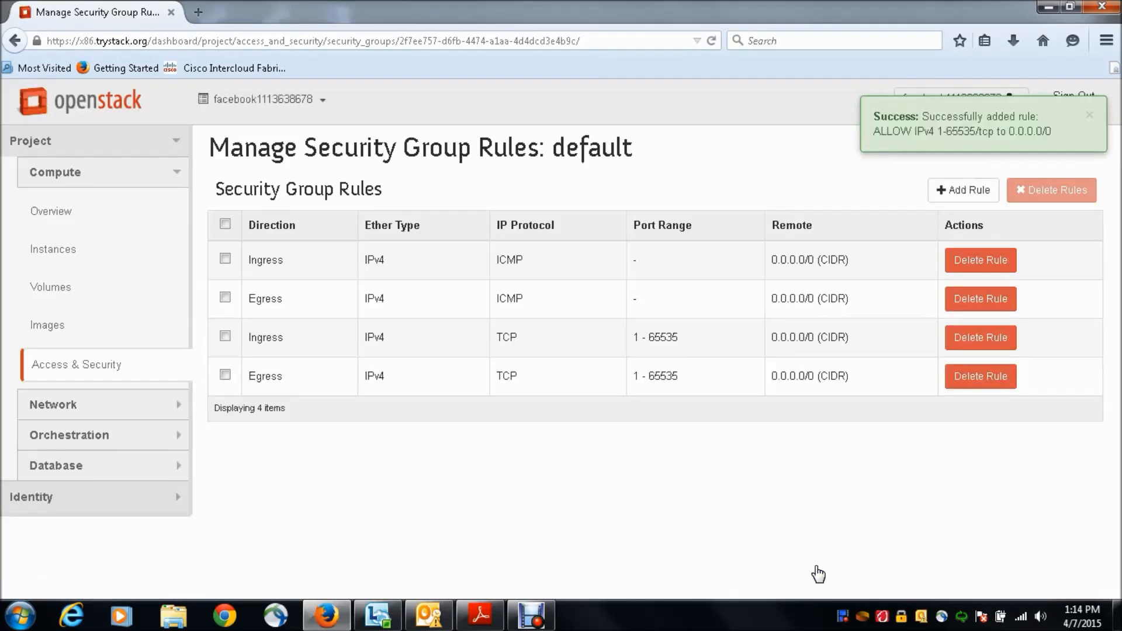
- Add an ALL UDP ingress rule with remote CIDR 0.0.0.0/0 to the default security group
{"action": "left_click", "coordinate": [963, 198]}
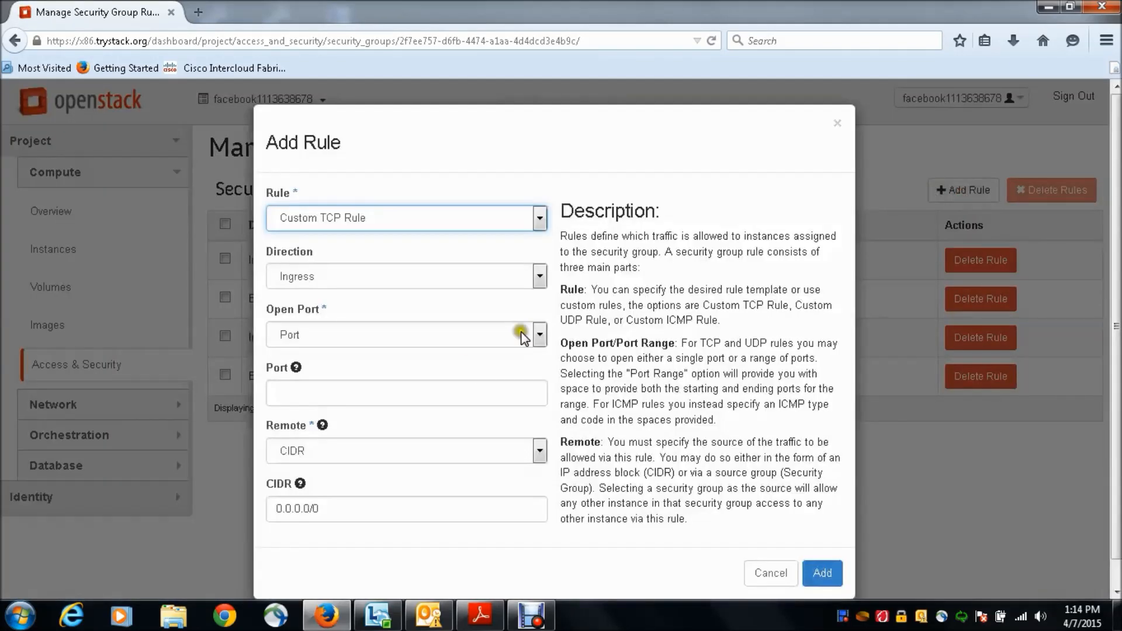
{"action": "left_click", "coordinate": [488, 220]}
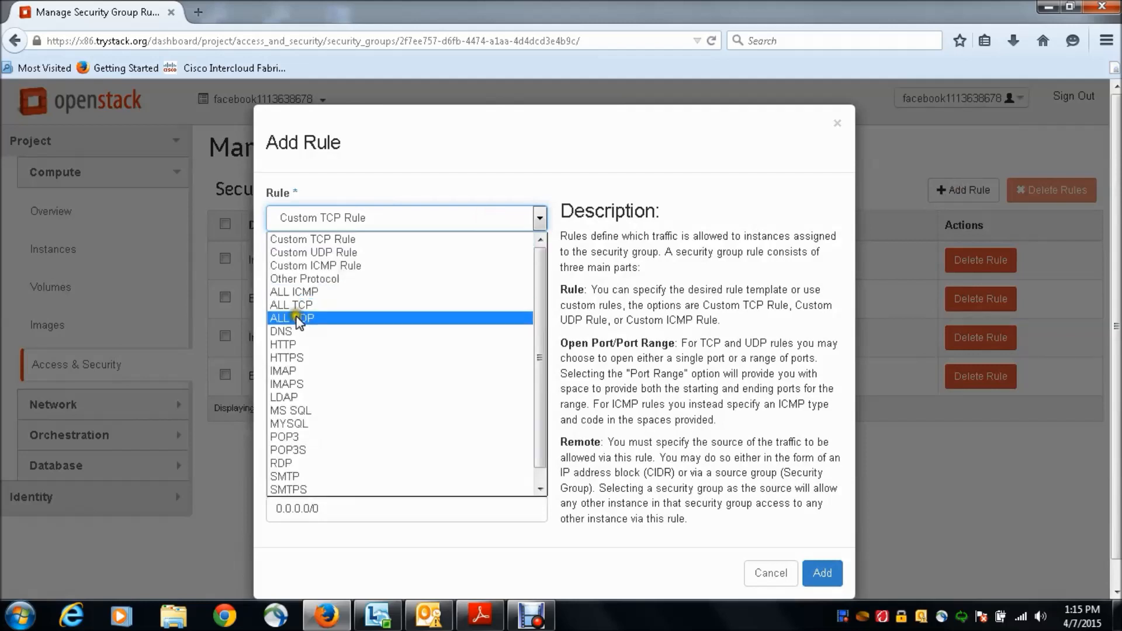
{"action": "left_click", "coordinate": [298, 320]}
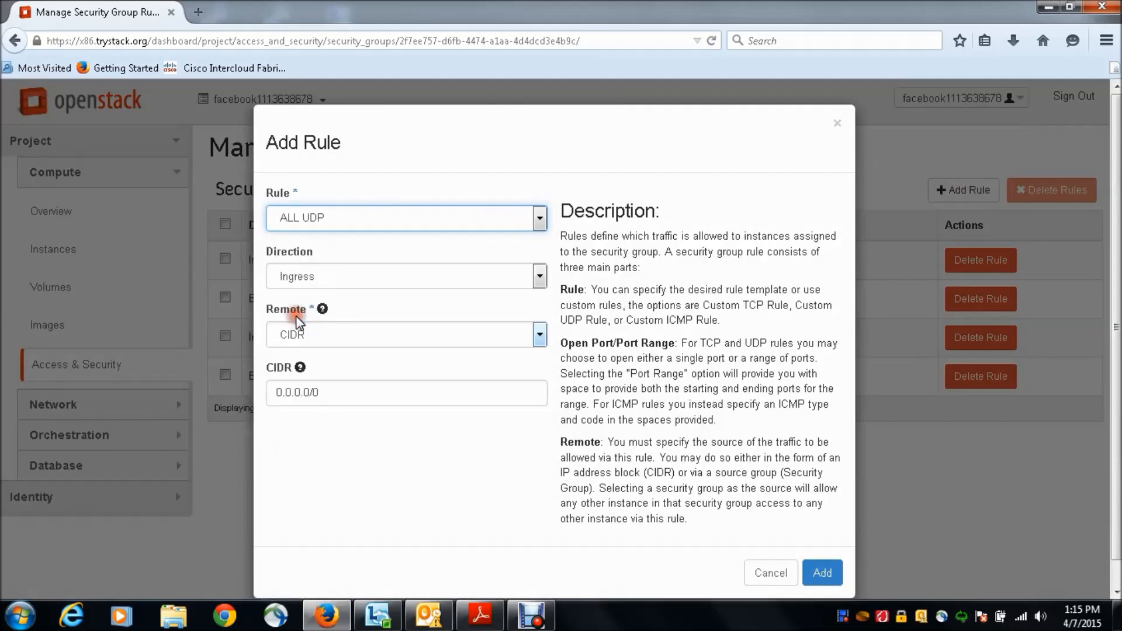
{"action": "left_click", "coordinate": [824, 571]}
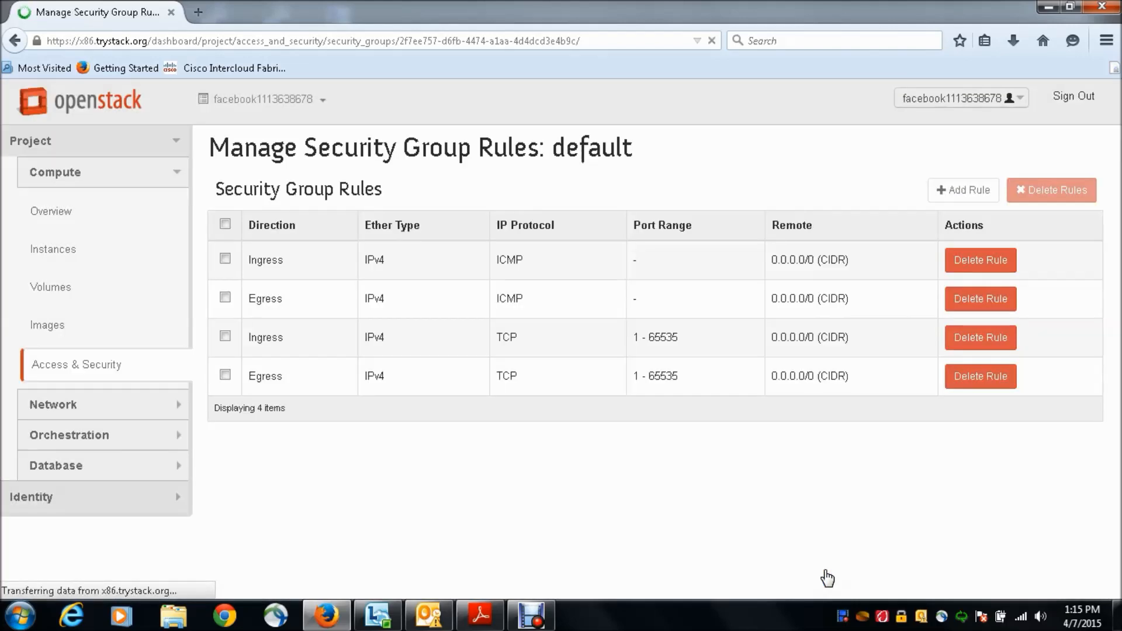
- Add an ALL UDP egress rule with remote CIDR 0.0.0.0/0 to the default security group
{"action": "left_click", "coordinate": [965, 194]}
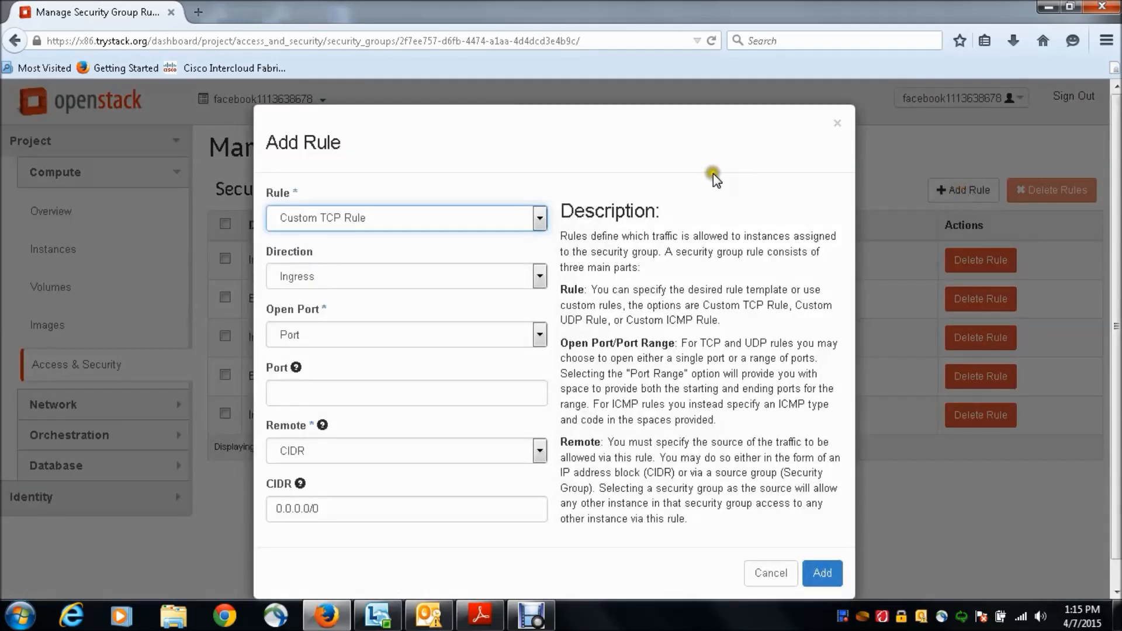
{"action": "left_click", "coordinate": [541, 219]}
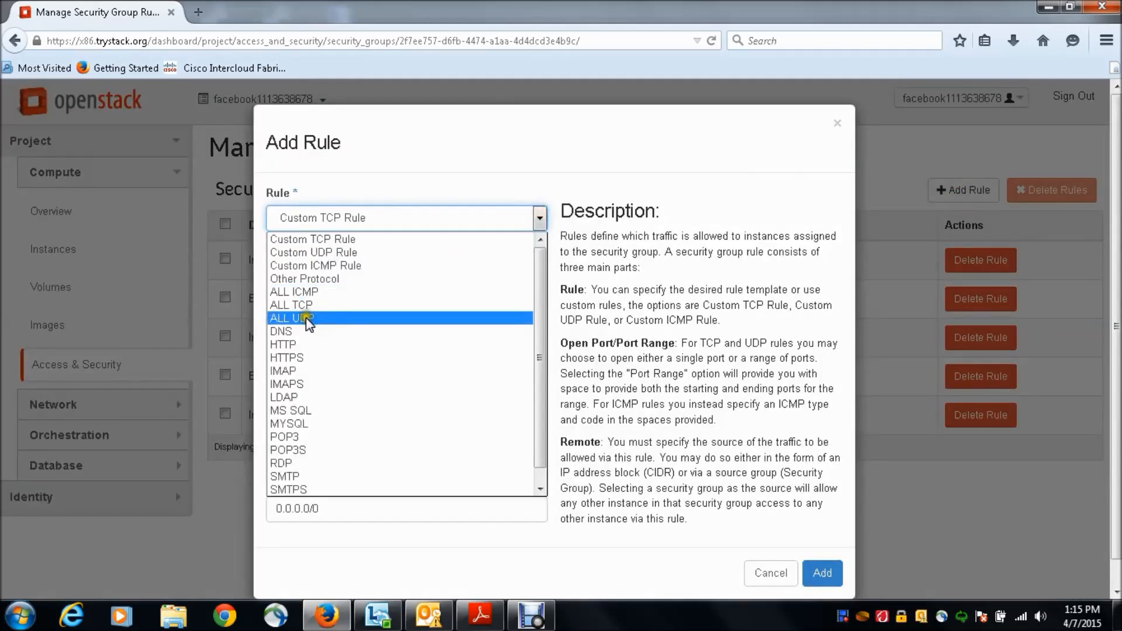
{"action": "left_click", "coordinate": [304, 316]}
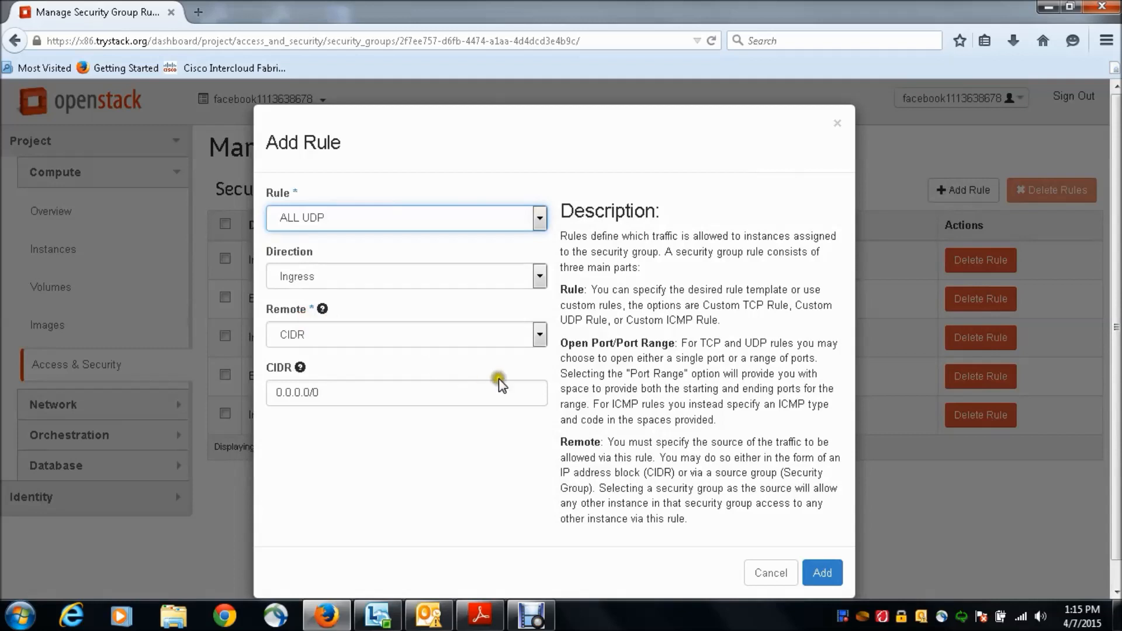
{"action": "left_click", "coordinate": [545, 279]}
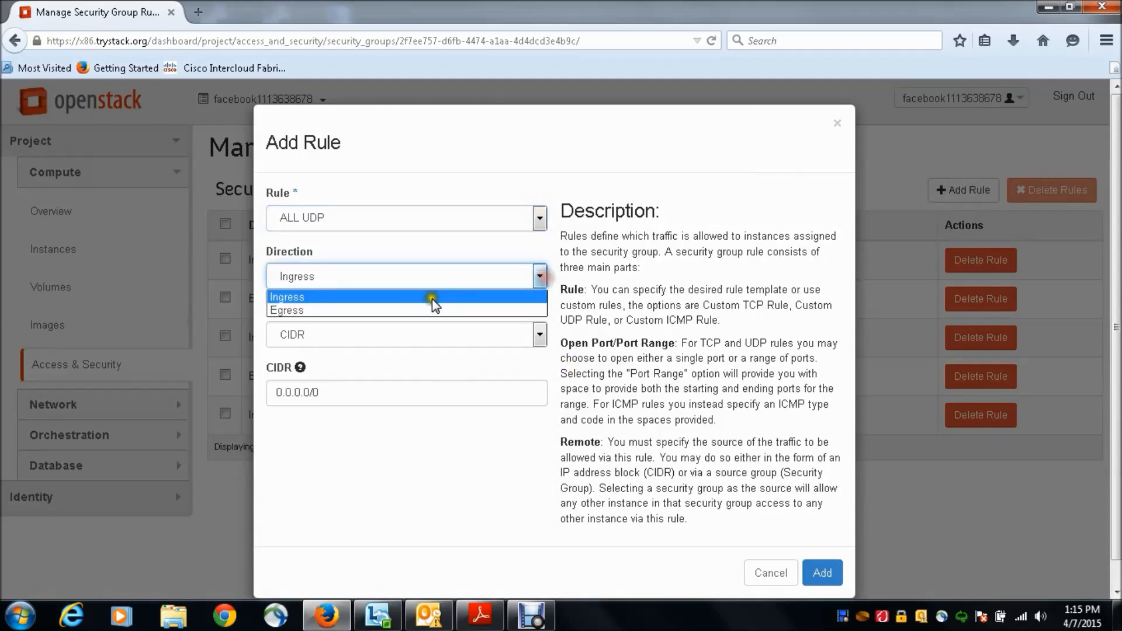
{"action": "left_click", "coordinate": [393, 311]}
{"action": "left_click", "coordinate": [821, 574]}
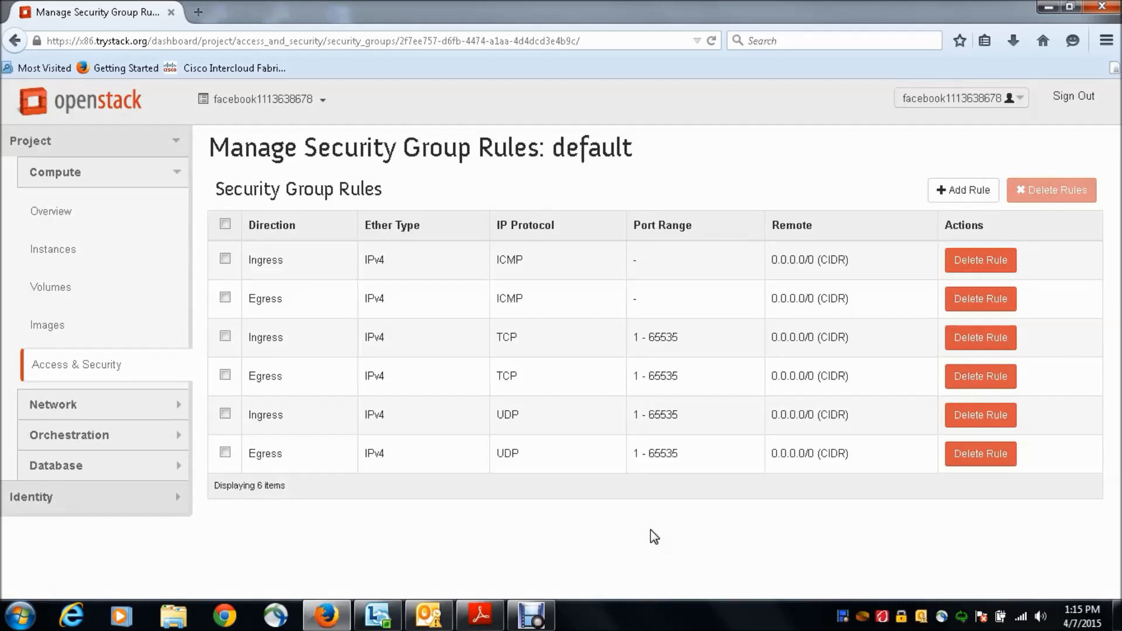
{"action": "left_click", "coordinate": [622, 524]}
- Go back to Access & Security and delete the key pairs cloud1 and openstack
{"action": "left_click", "coordinate": [64, 362]}
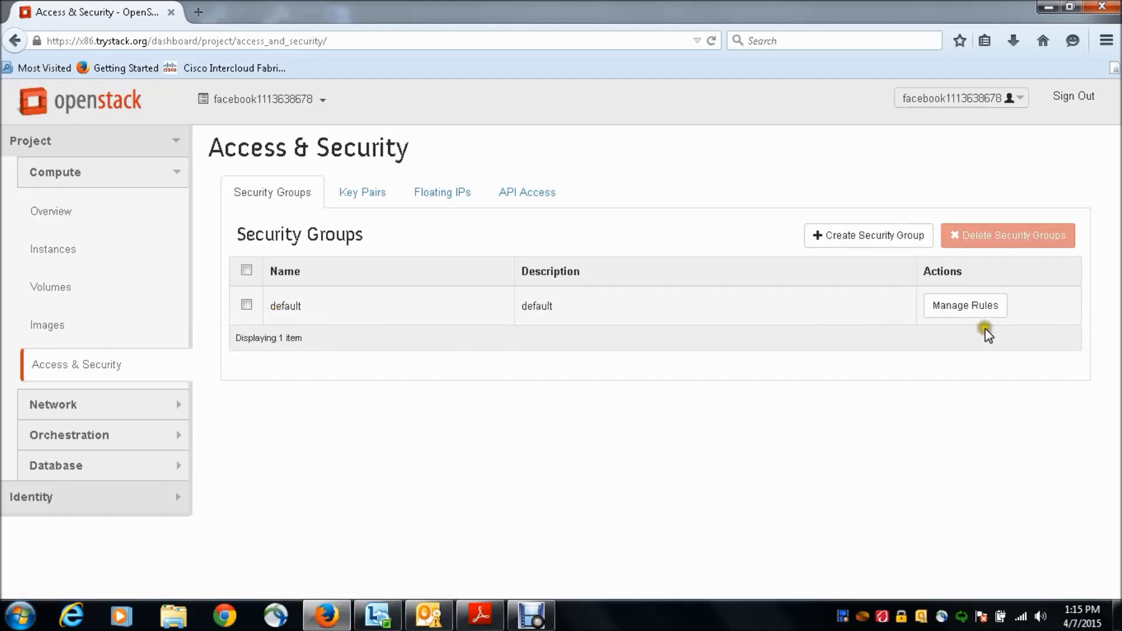
{"action": "left_click", "coordinate": [363, 193]}
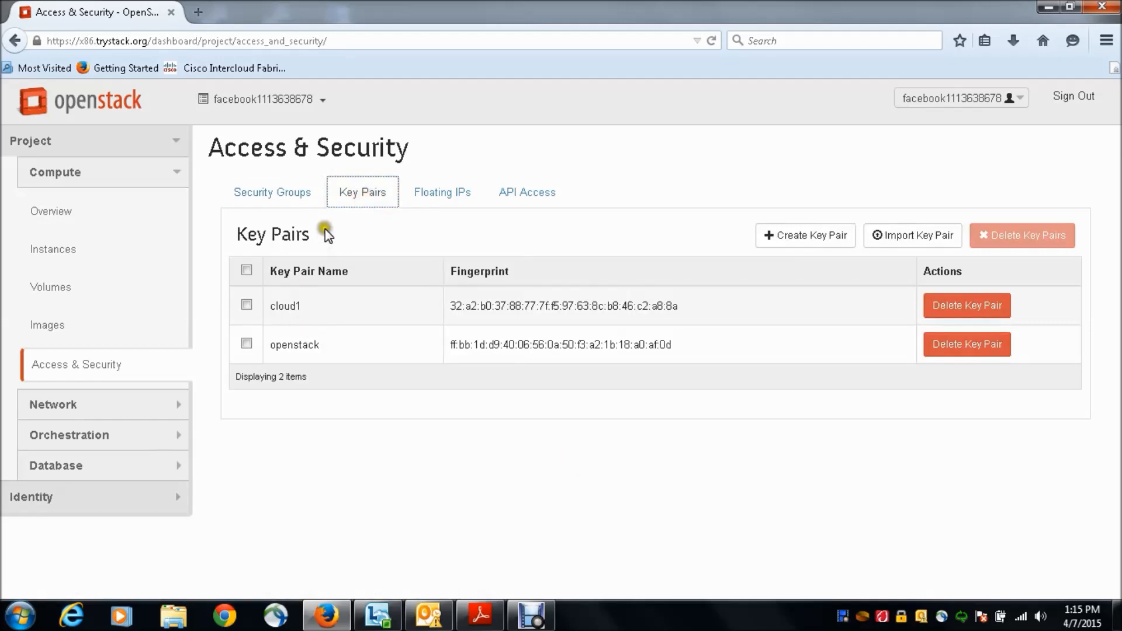
{"action": "left_click", "coordinate": [246, 305]}
{"action": "left_click", "coordinate": [246, 344]}
{"action": "left_click", "coordinate": [985, 240]}
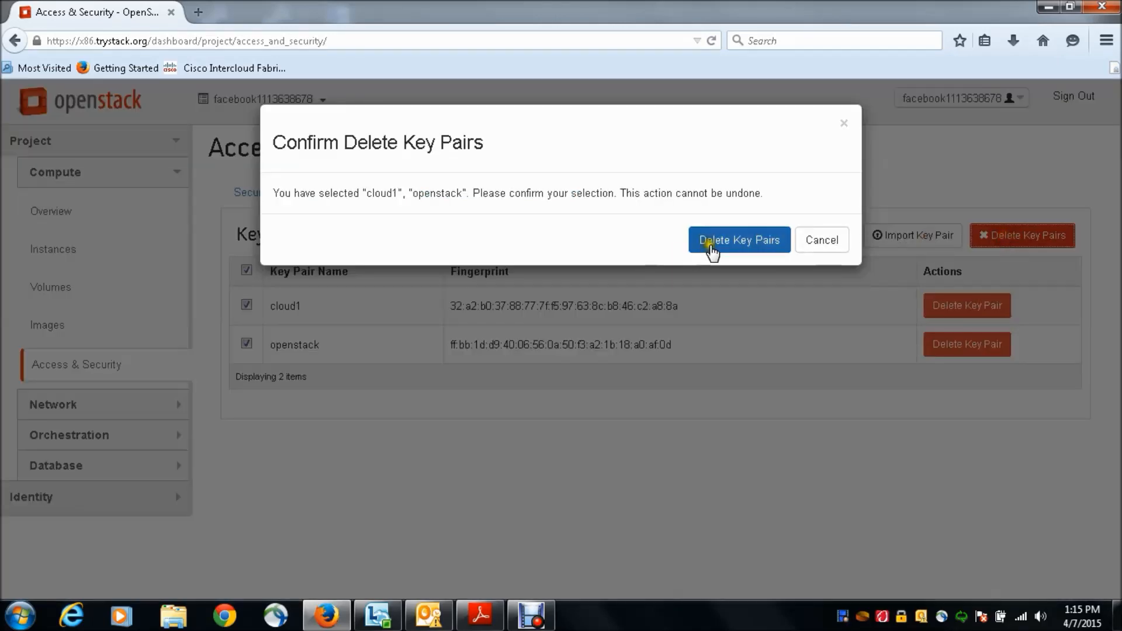
{"action": "left_click", "coordinate": [710, 242]}
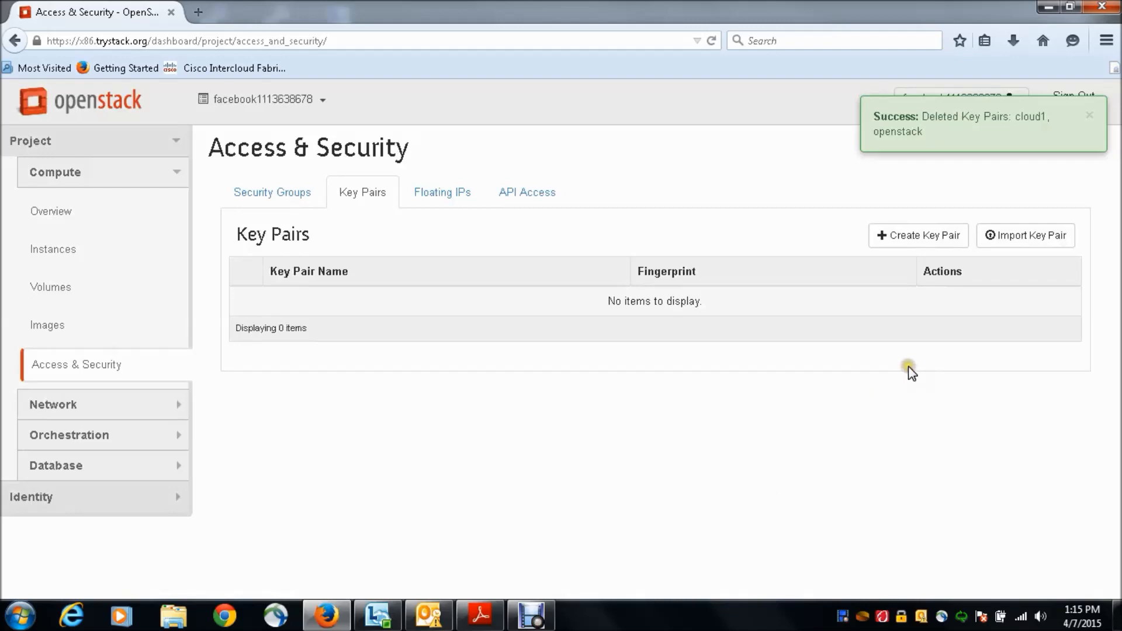
- Create a new key pair named cloud1
{"action": "left_click", "coordinate": [906, 237]}
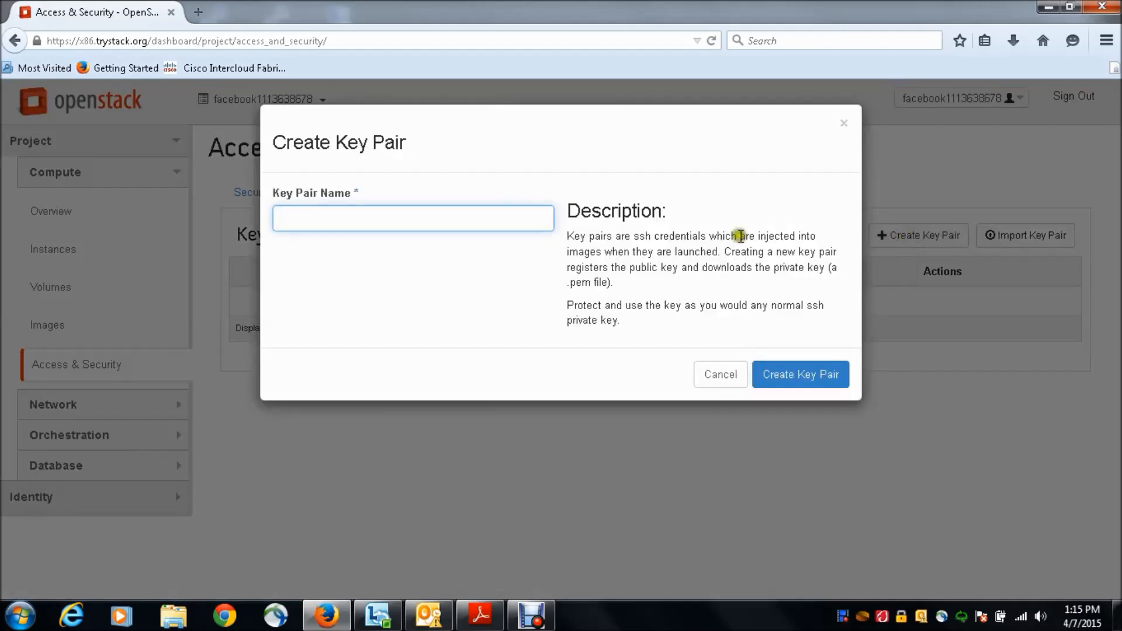
{"action": "left_click", "coordinate": [447, 213]}
{"action": "left_click", "coordinate": [814, 383]}
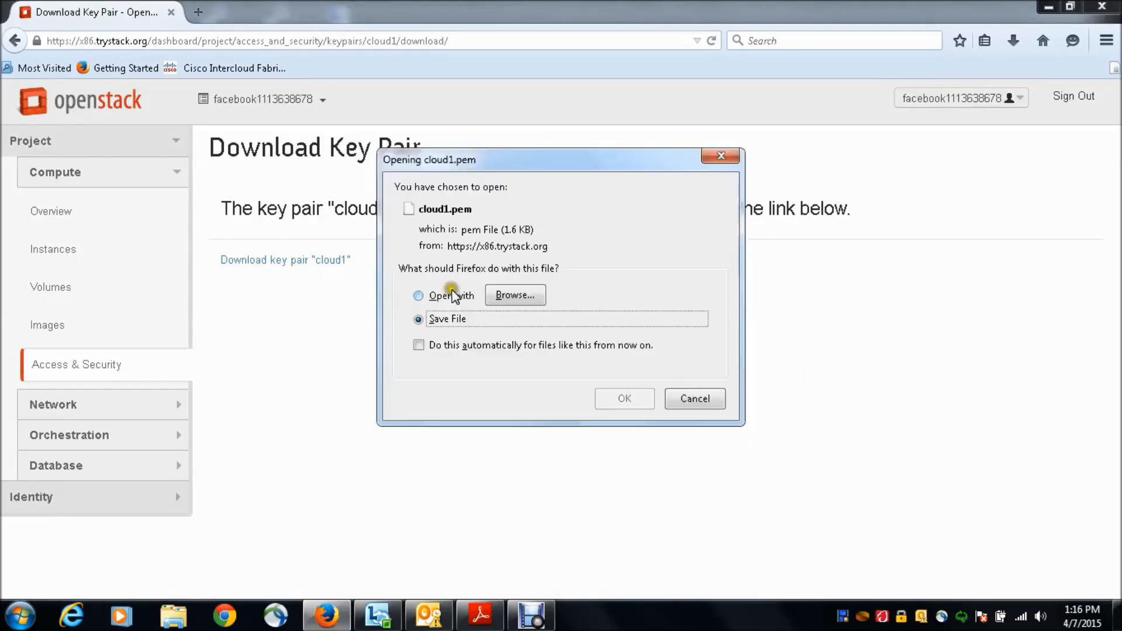
- Save the downloaded private key file cloud1.pem in the openstack folder of My Documents, overwriting any existing copy
{"action": "left_click", "coordinate": [467, 319]}
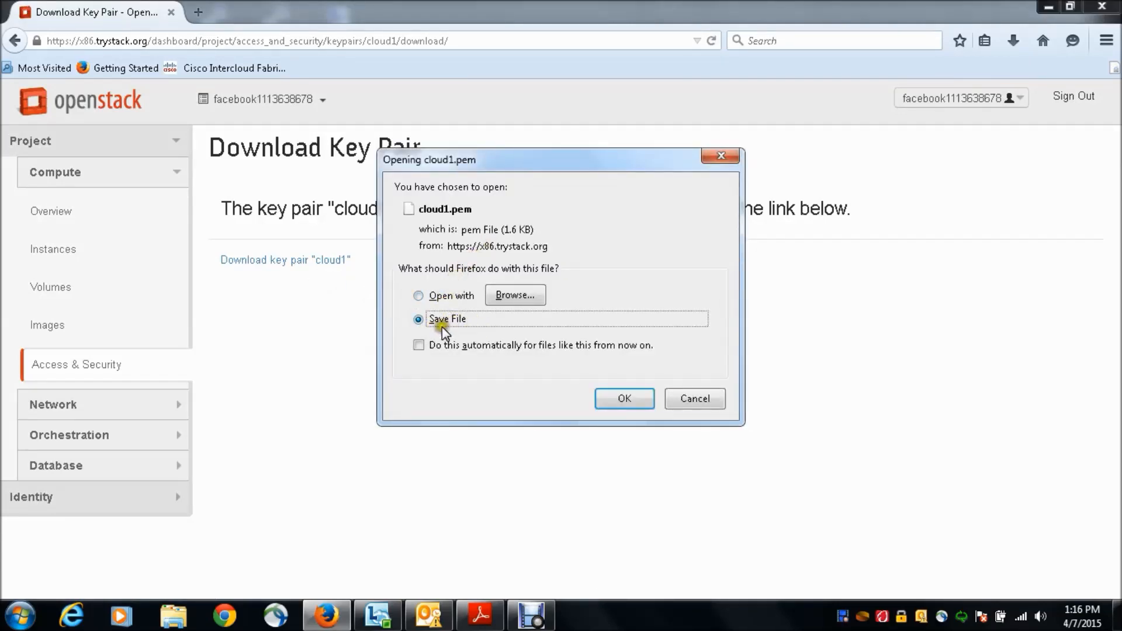
{"action": "left_click", "coordinate": [625, 399]}
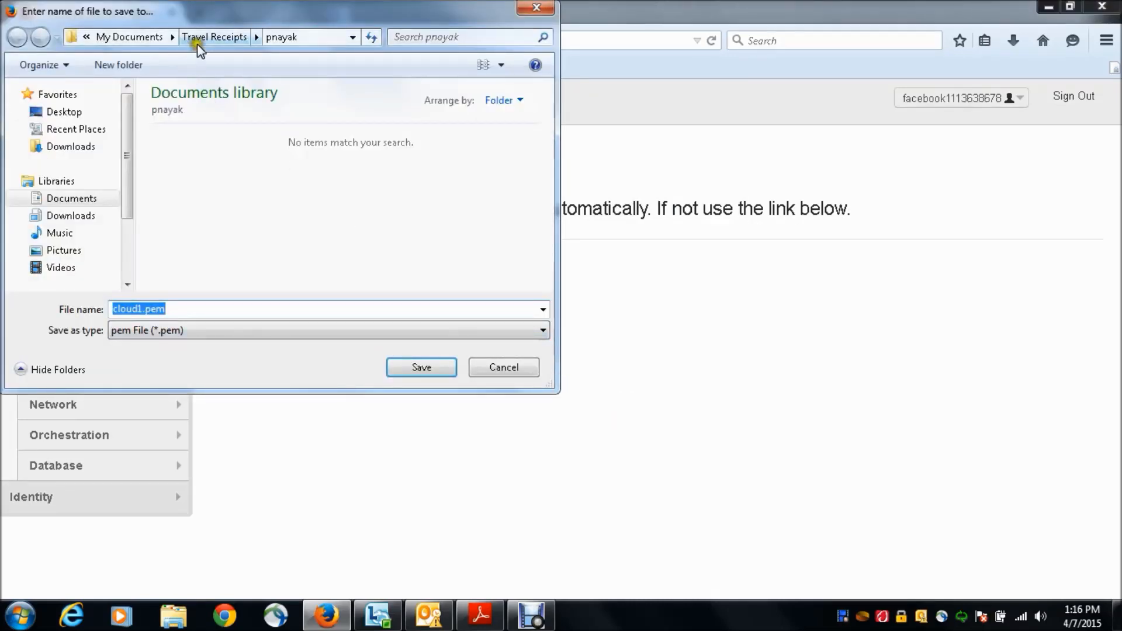
{"action": "left_click", "coordinate": [131, 37]}
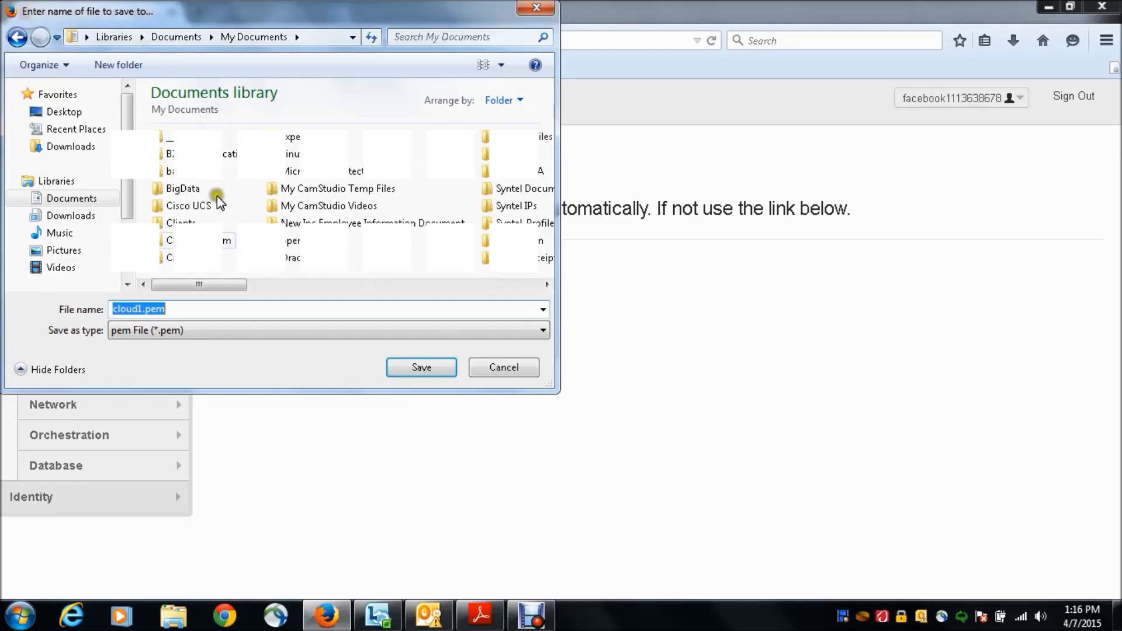
{"action": "double_click", "coordinate": [310, 240]}
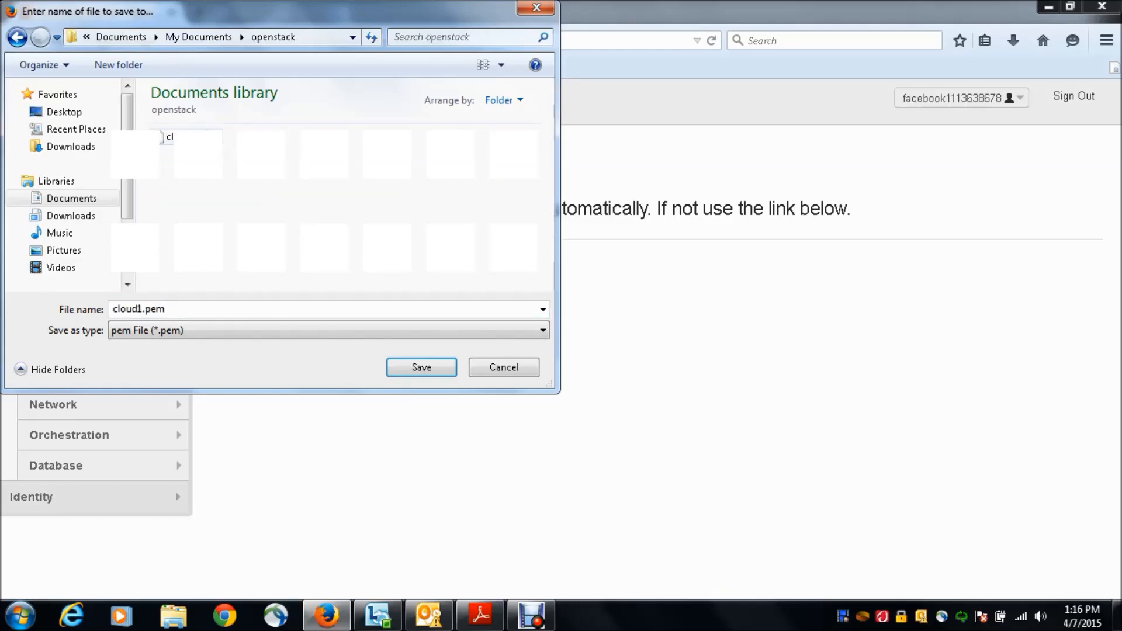
{"action": "left_click", "coordinate": [409, 370]}
{"action": "left_click", "coordinate": [609, 312]}
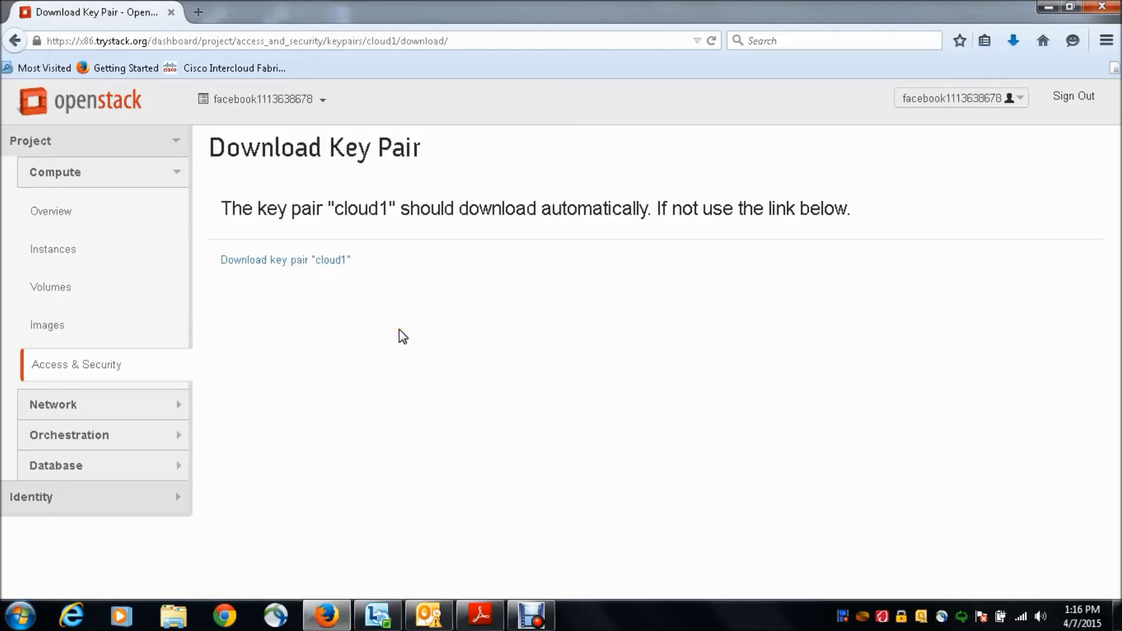
- Return to Access & Security and allocate a floating IP to the project from the external pool
{"action": "left_click", "coordinate": [88, 367]}
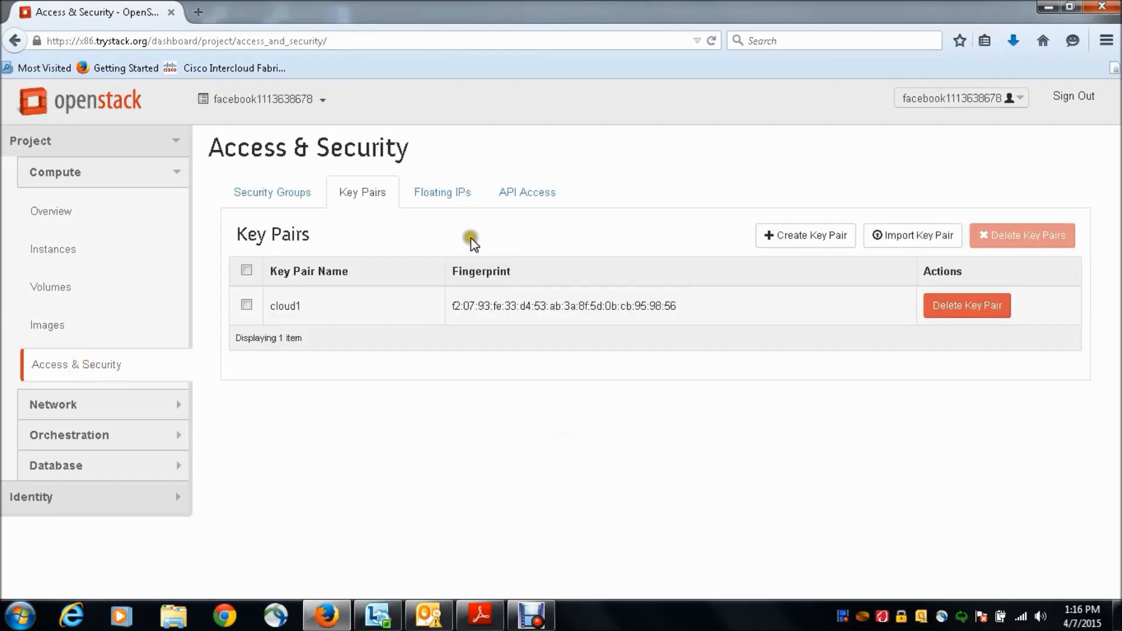
{"action": "left_click", "coordinate": [438, 199]}
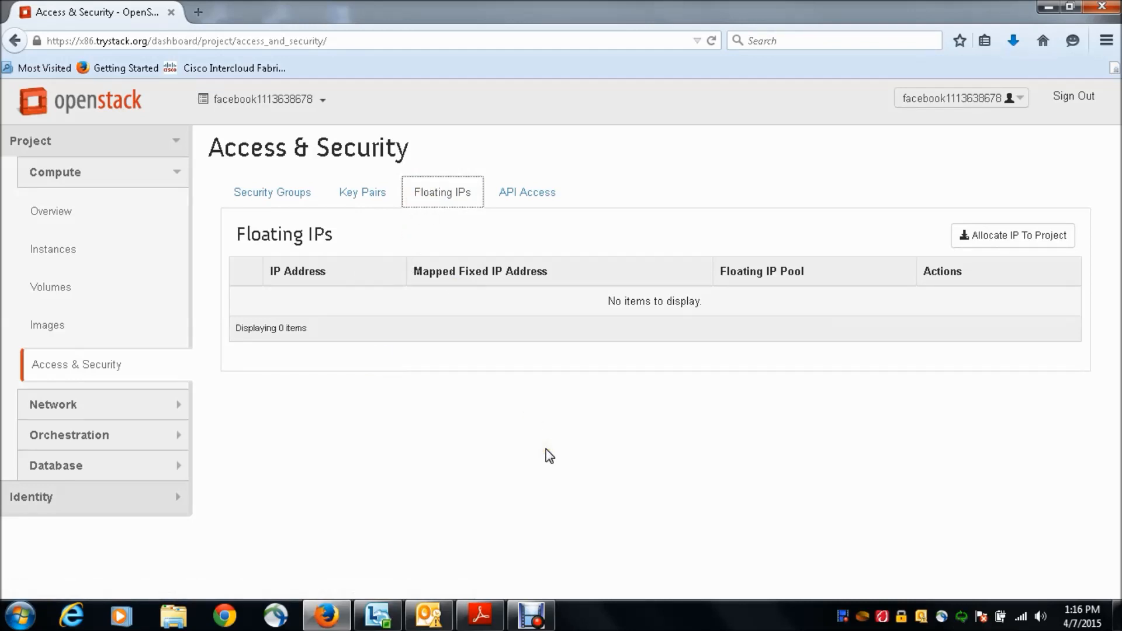
{"action": "left_click", "coordinate": [1003, 233]}
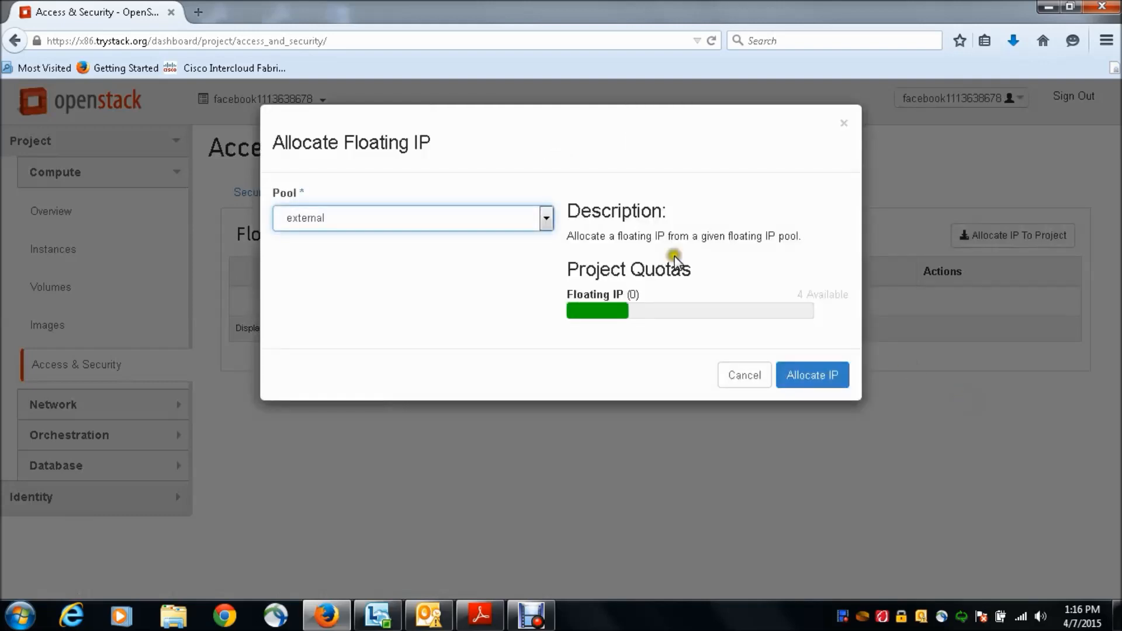
{"action": "left_click", "coordinate": [547, 216]}
{"action": "left_click", "coordinate": [548, 218]}
{"action": "left_click", "coordinate": [839, 379]}
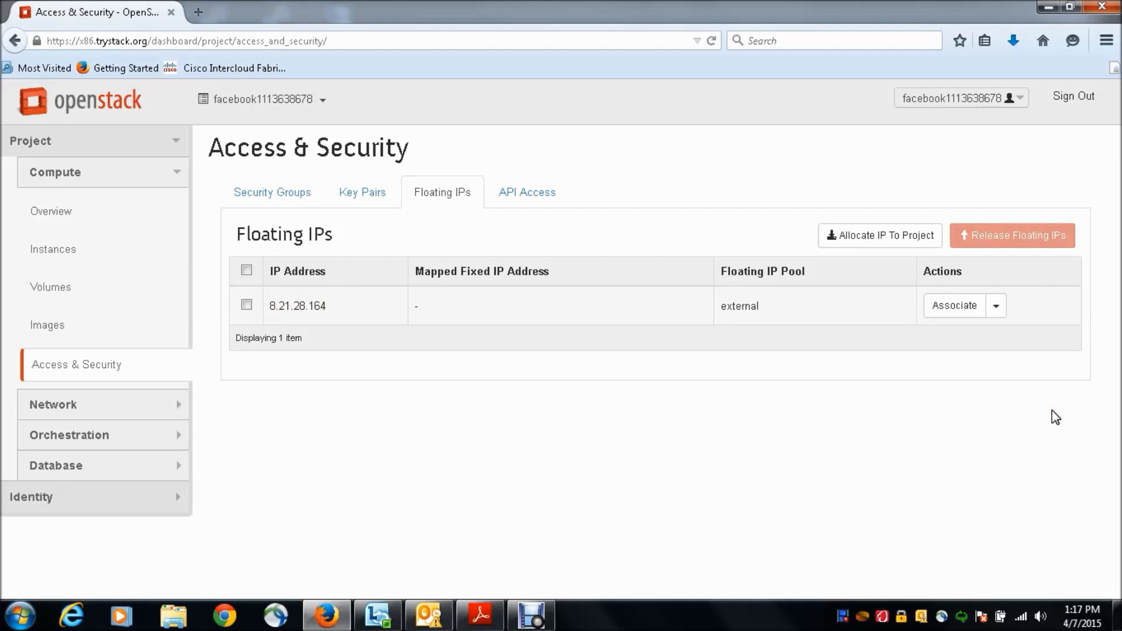
- Begin launching a new instance and set its flavor to m1.small
{"action": "left_click", "coordinate": [66, 252]}
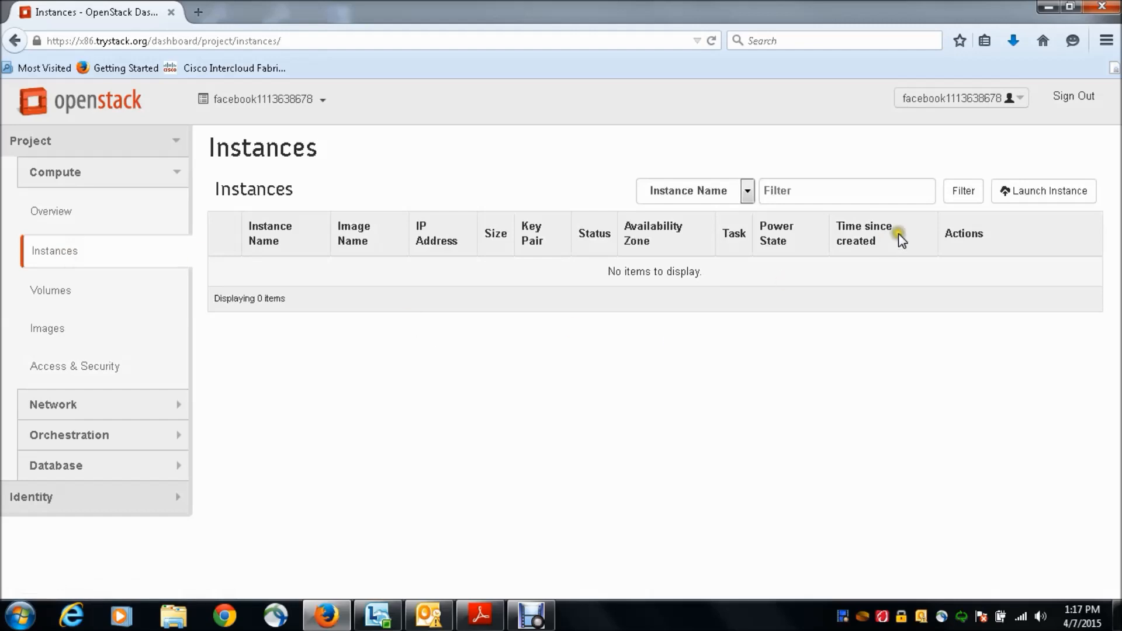
{"action": "left_click", "coordinate": [1035, 192]}
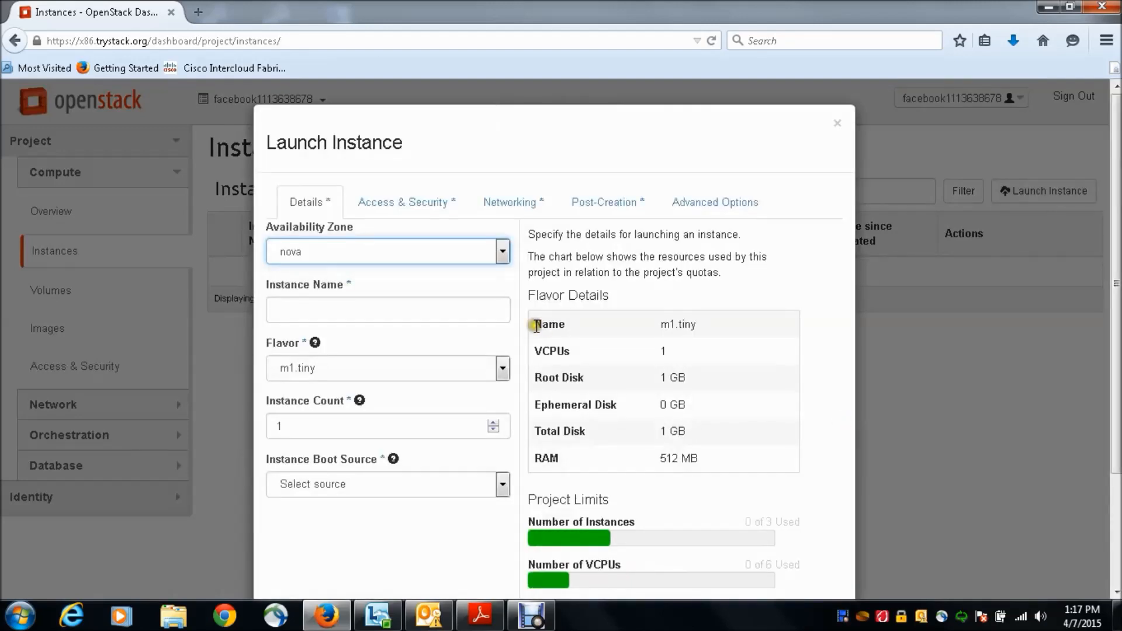
{"action": "left_click", "coordinate": [442, 312]}
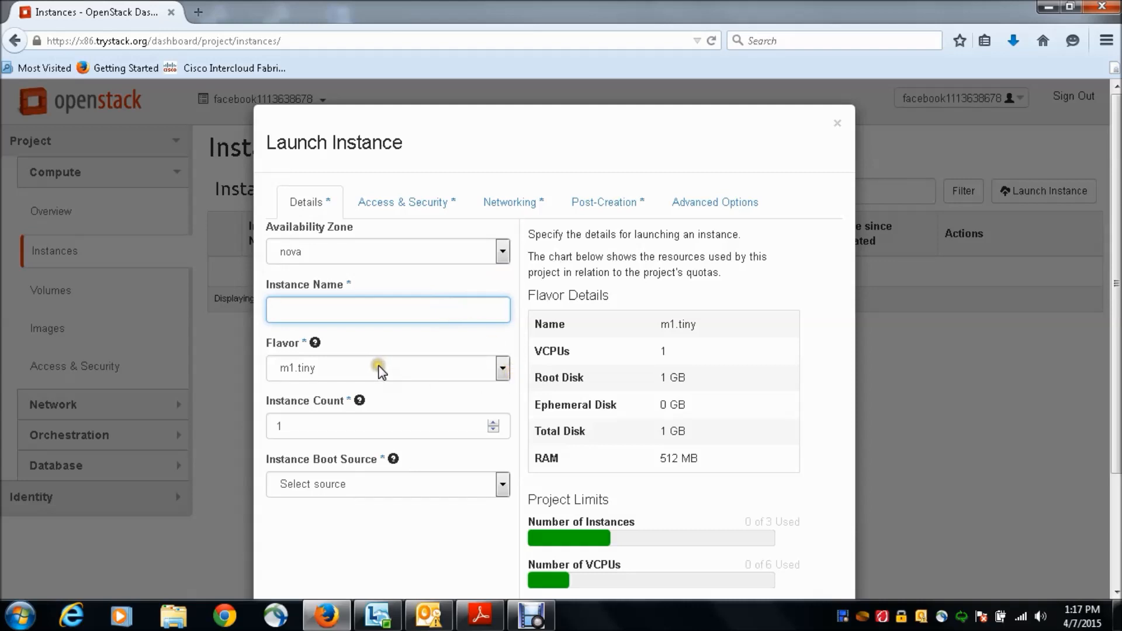
{"action": "left_click", "coordinate": [503, 368]}
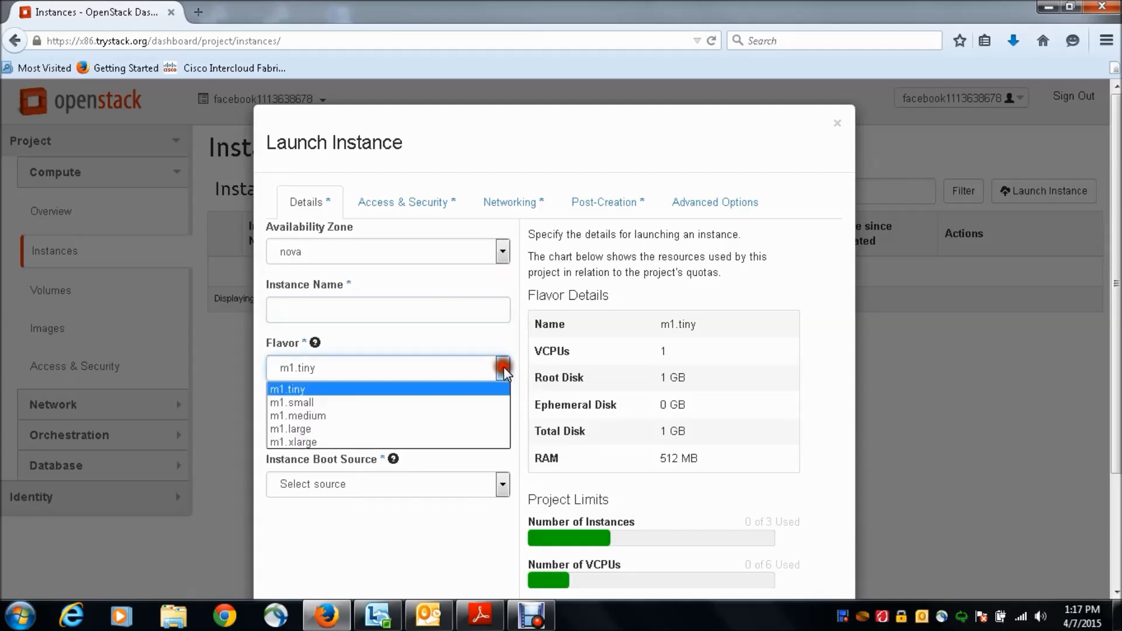
{"action": "left_click", "coordinate": [301, 403]}
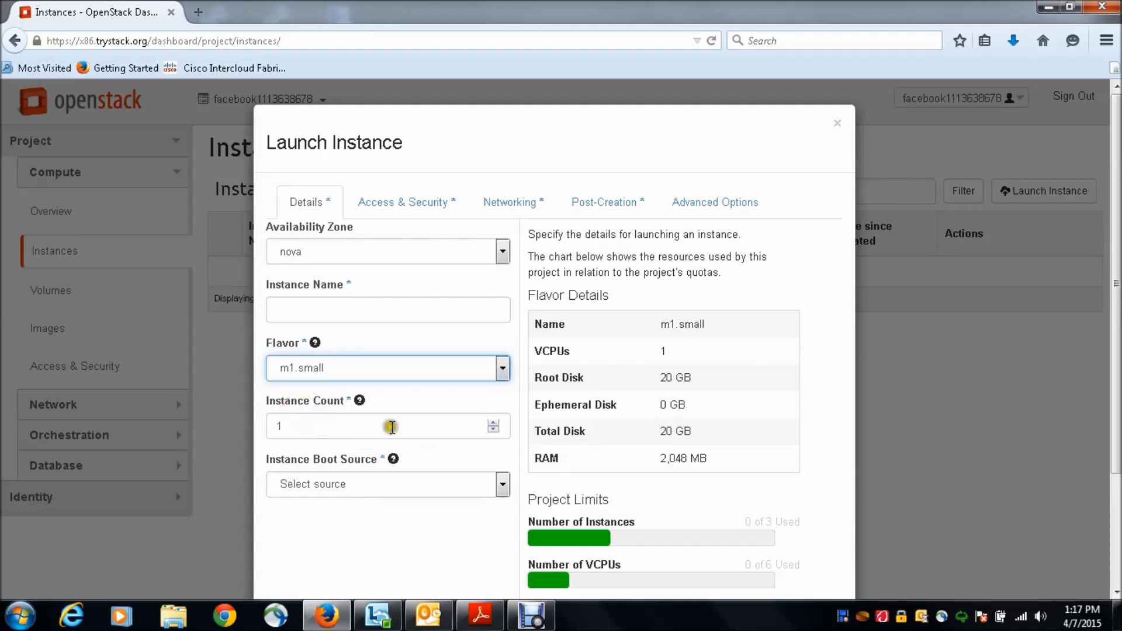
- Set the instance boot source to Boot from image and choose the Fedora 21 x86_64 image
{"action": "left_click", "coordinate": [502, 484]}
{"action": "left_click", "coordinate": [337, 519]}
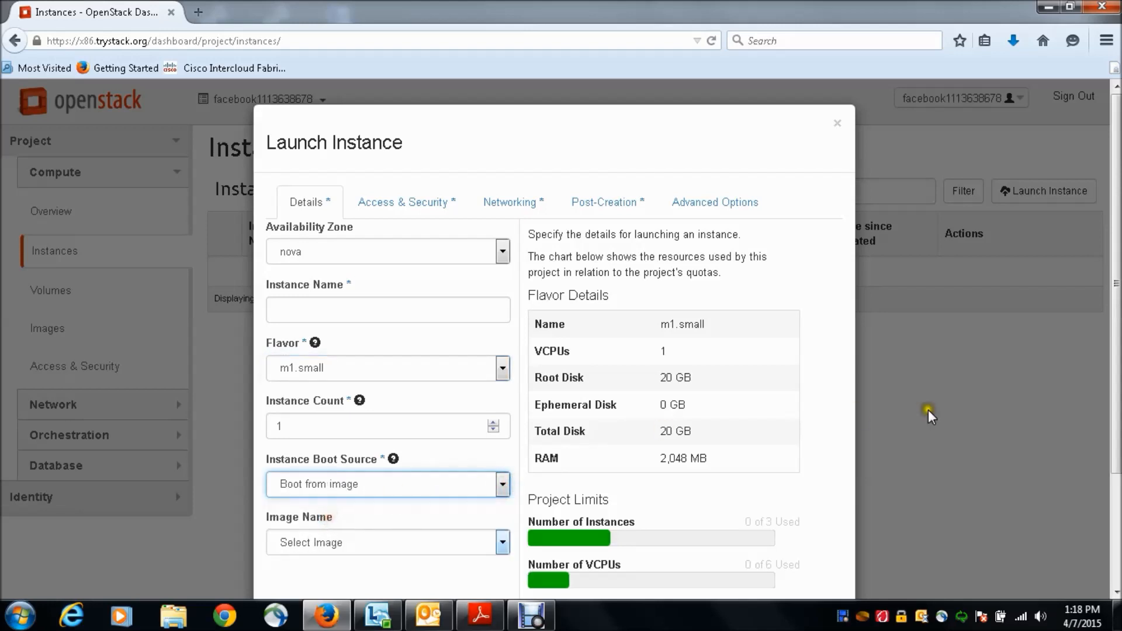
{"action": "scroll", "coordinate": [1089, 393], "scroll_direction": "down", "scroll_amount": 2}
{"action": "scroll", "coordinate": [1090, 392], "scroll_direction": "down", "scroll_amount": 1}
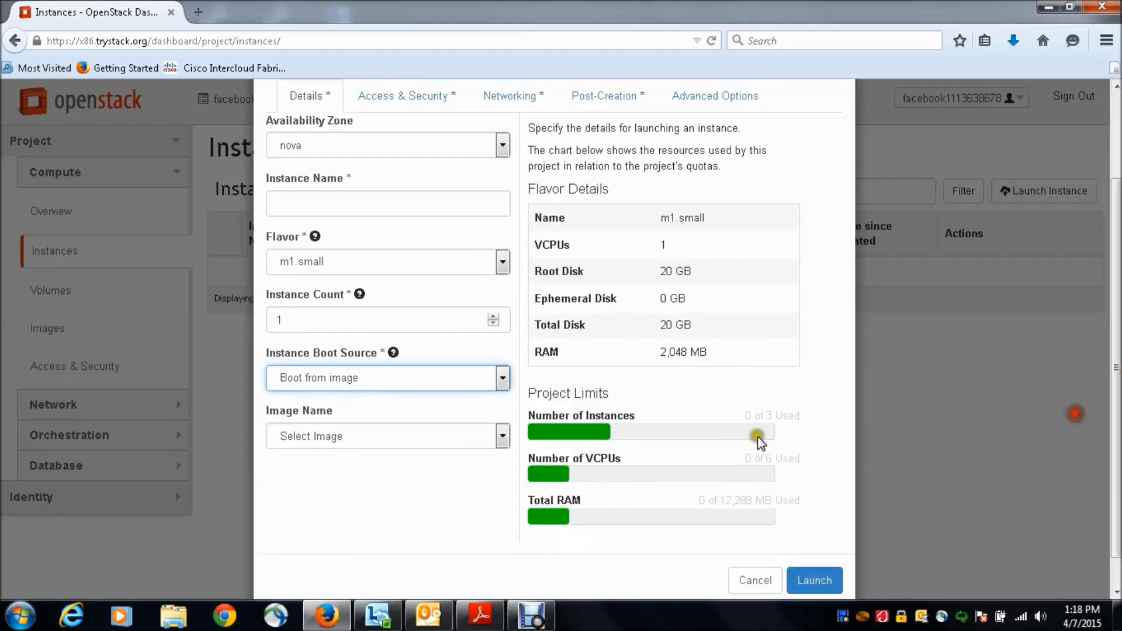
{"action": "left_click", "coordinate": [501, 436]}
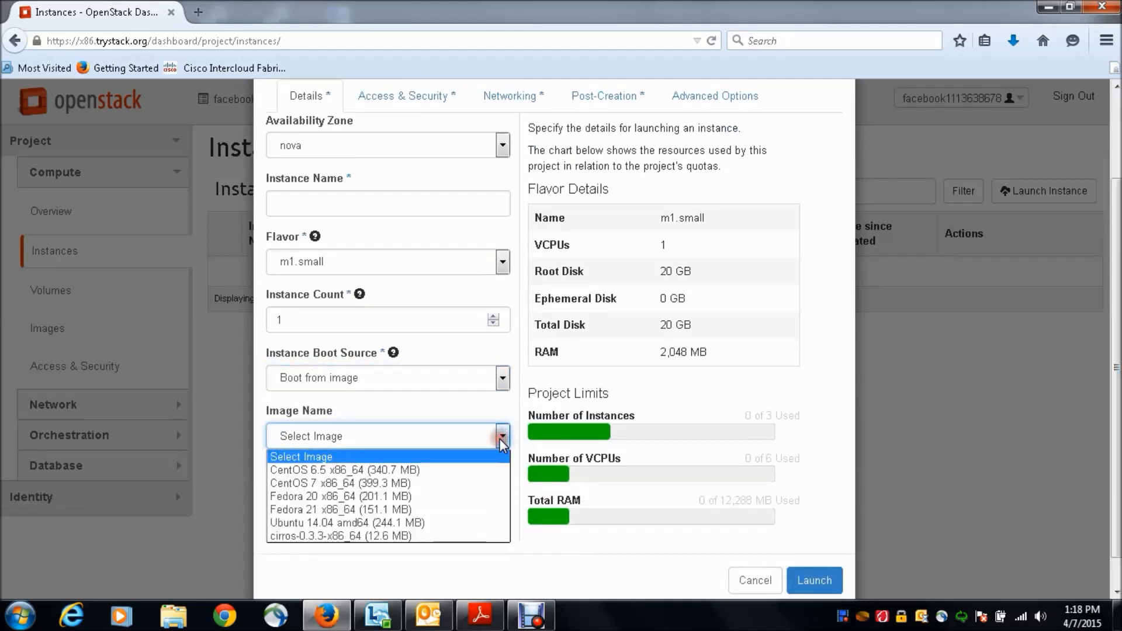
{"action": "left_click", "coordinate": [322, 513]}
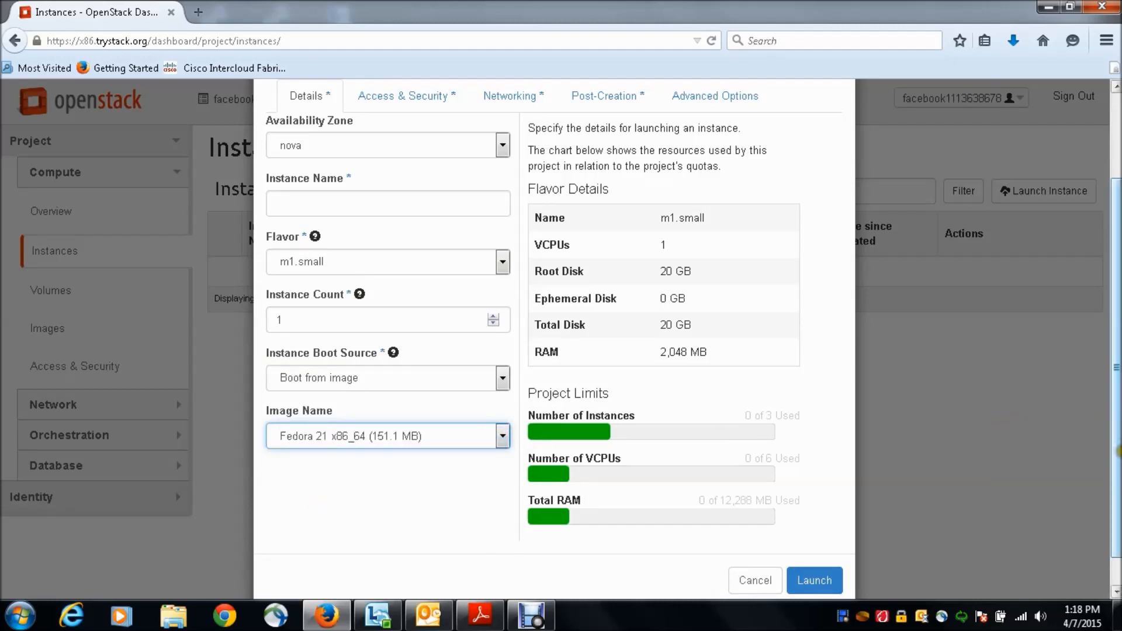
- Name the instance fedora21
{"action": "scroll", "coordinate": [1113, 450], "scroll_direction": "down", "scroll_amount": 1}
{"action": "scroll", "coordinate": [1114, 453], "scroll_direction": "up", "scroll_amount": 2}
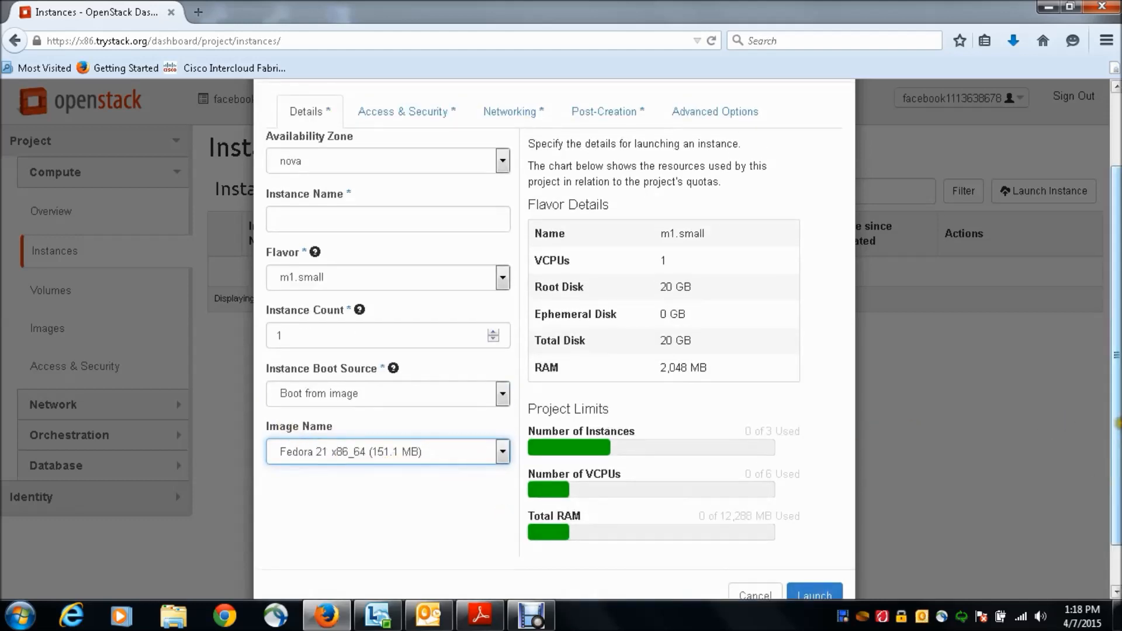
{"action": "scroll", "coordinate": [1118, 432], "scroll_direction": "up", "scroll_amount": 1}
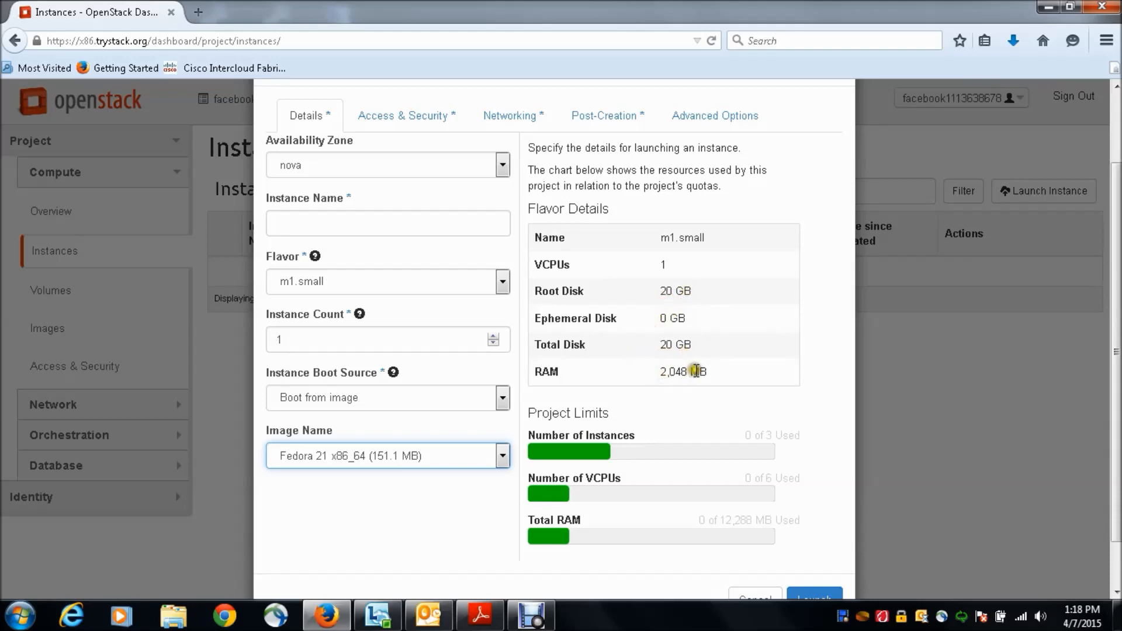
{"action": "left_click", "coordinate": [365, 222]}
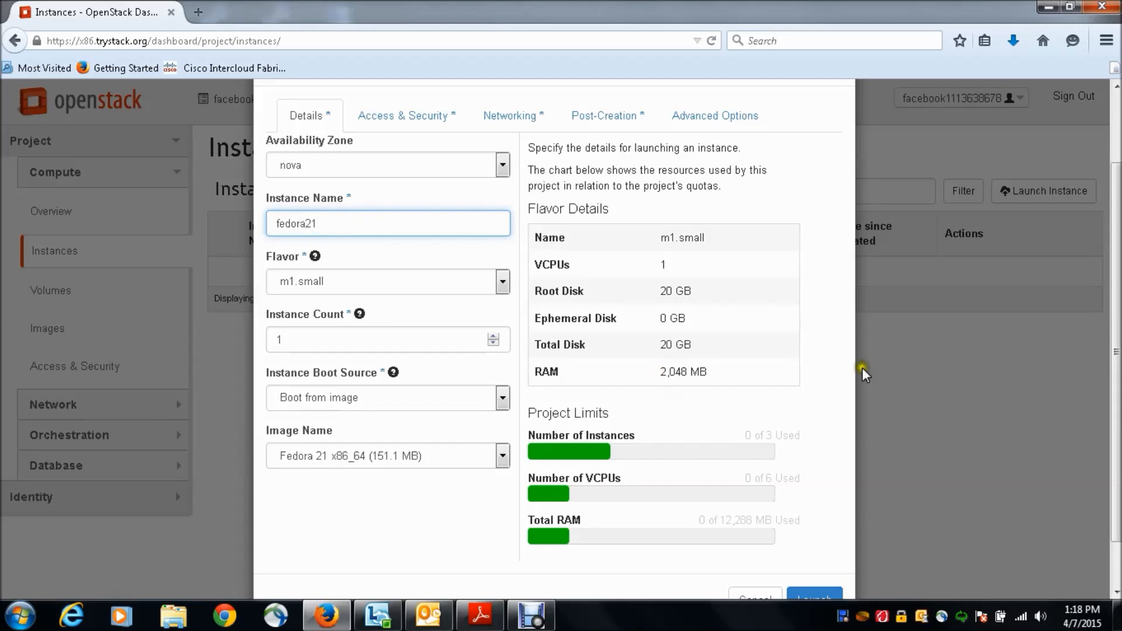
{"action": "mouse_move", "coordinate": [1116, 339]}
{"action": "left_mouse_down"}
{"action": "mouse_move", "coordinate": [1116, 384]}
{"action": "mouse_move", "coordinate": [1116, 322]}
{"action": "mouse_move", "coordinate": [1110, 386]}
{"action": "mouse_move", "coordinate": [1099, 345]}
{"action": "left_mouse_up"}
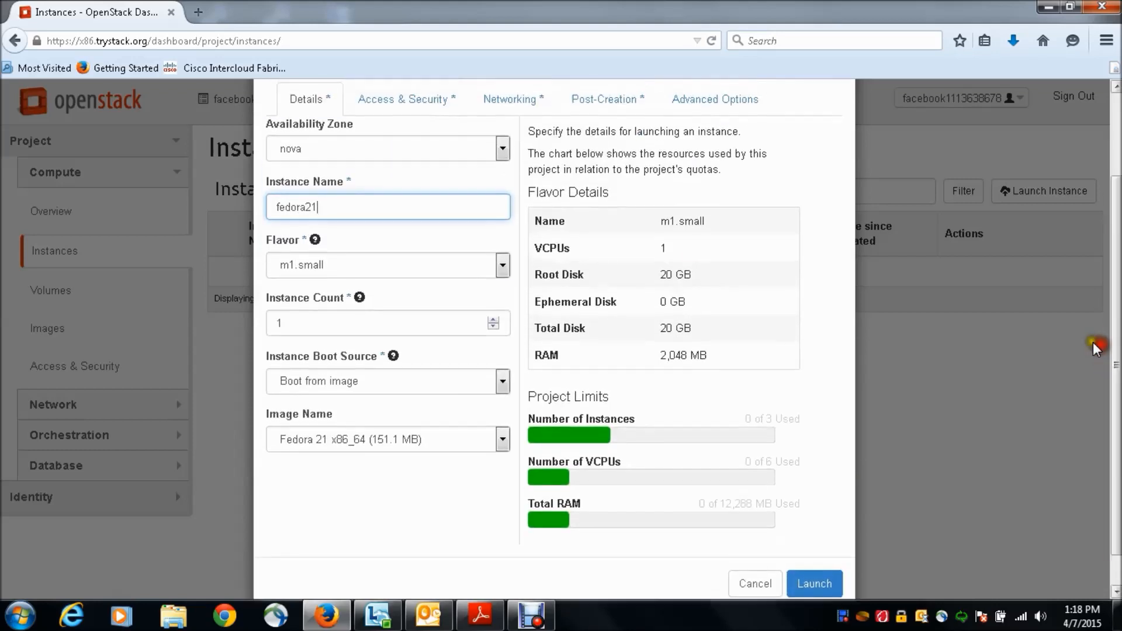
- Review the instance's key pair, security group, network and post-creation settings, and launch fedora21
{"action": "left_click", "coordinate": [415, 109]}
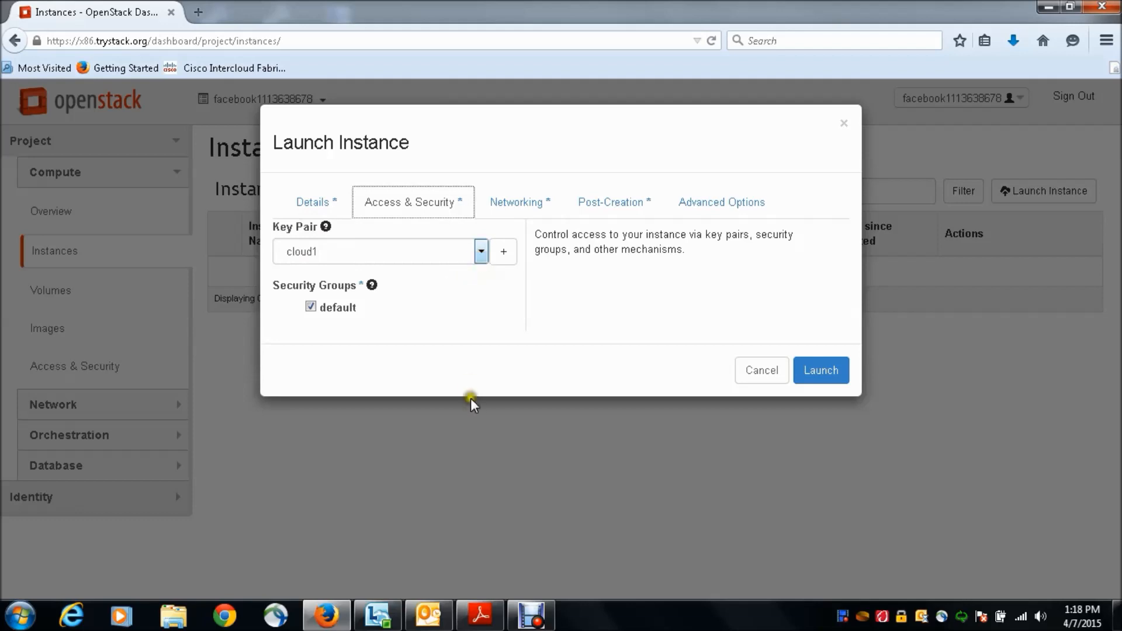
{"action": "left_click", "coordinate": [526, 211]}
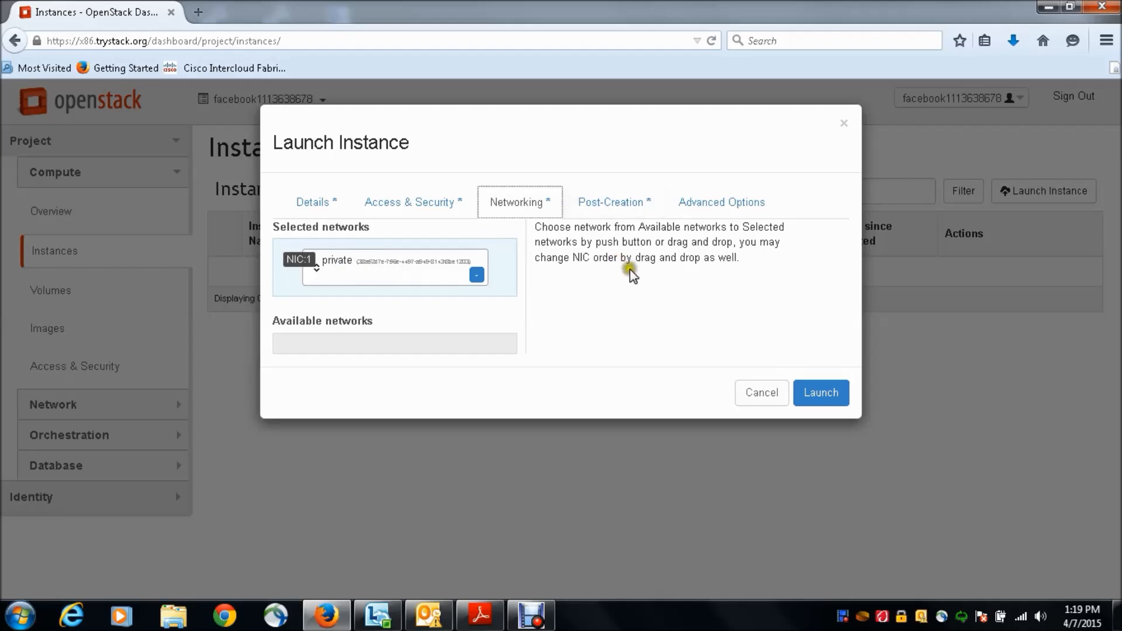
{"action": "left_click", "coordinate": [610, 203]}
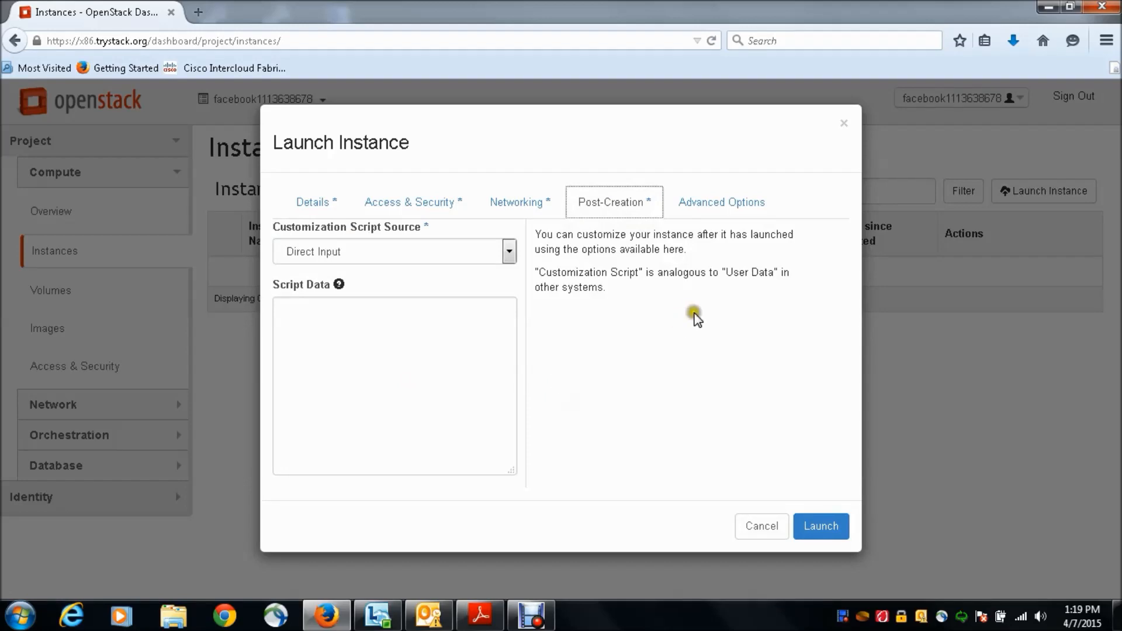
{"action": "left_click", "coordinate": [312, 203]}
{"action": "left_click_drag", "start_coordinate": [1117, 298], "coordinate": [1076, 458]}
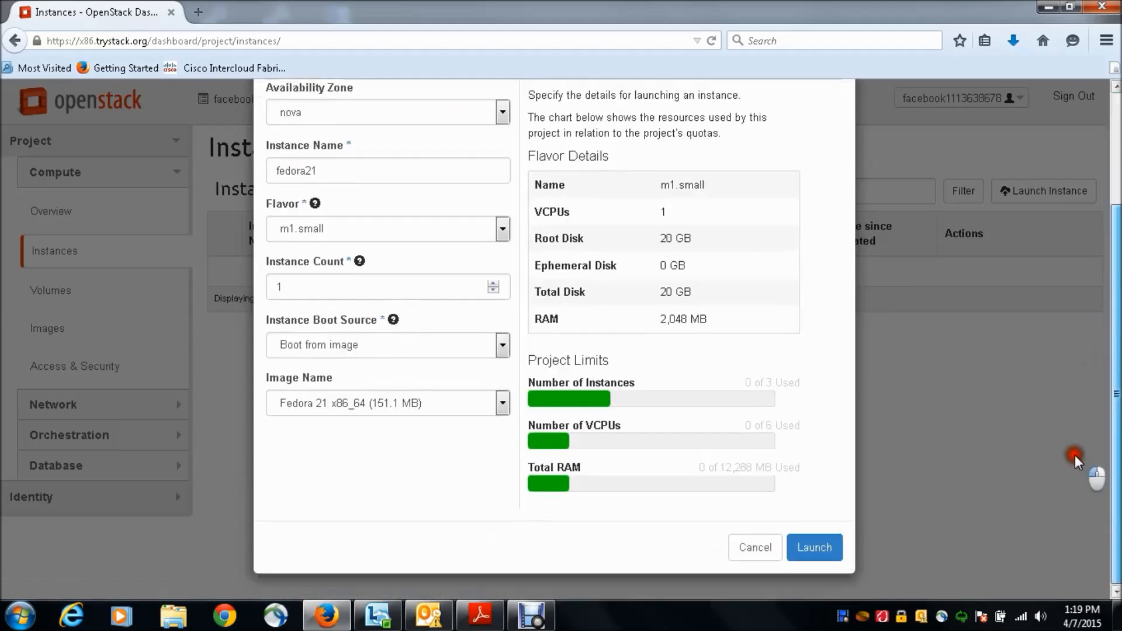
{"action": "left_click", "coordinate": [815, 548]}
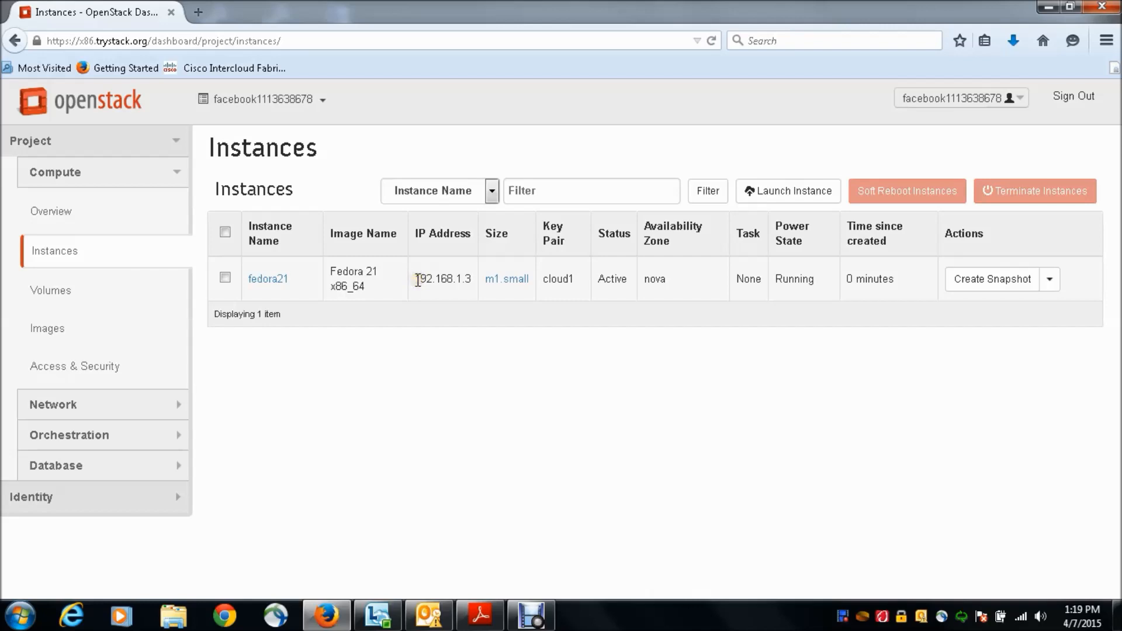
- Associate the floating IP 8.21.28.164 with the fedora21 instance's port at 192.168.1.3
{"action": "left_click_drag", "start_coordinate": [418, 279], "coordinate": [472, 279]}
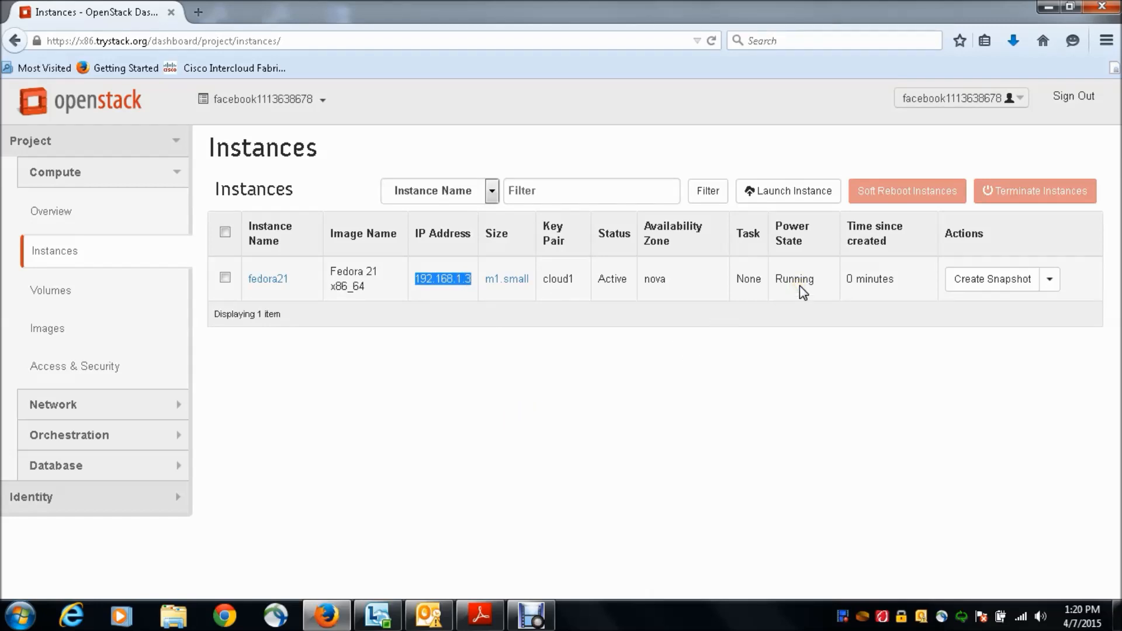
{"action": "left_click", "coordinate": [1049, 280]}
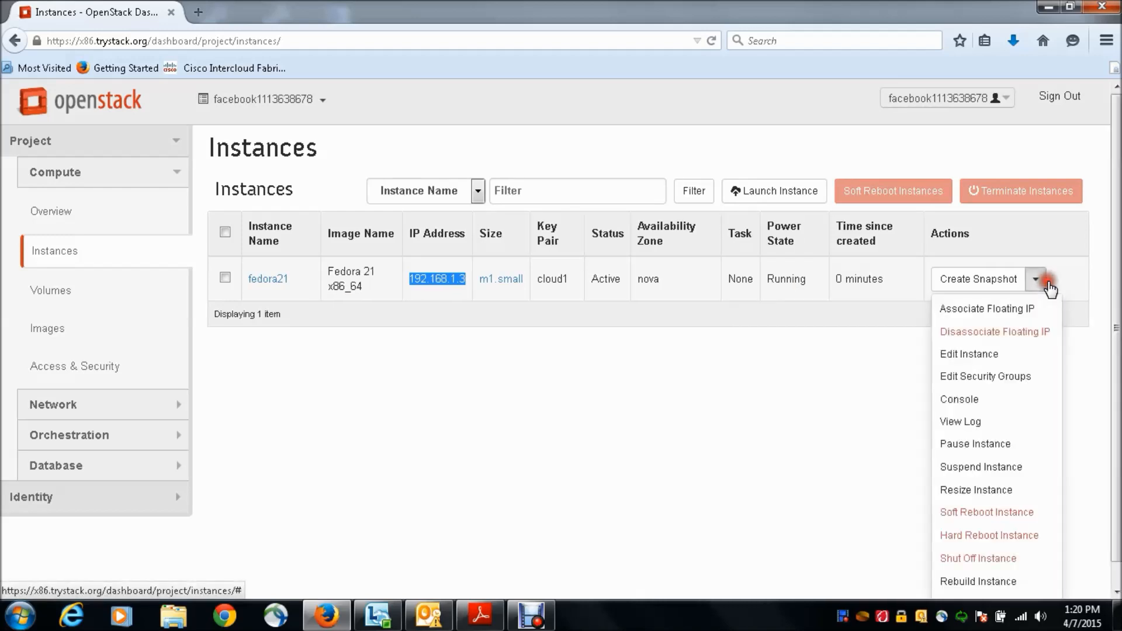
{"action": "left_click", "coordinate": [996, 311]}
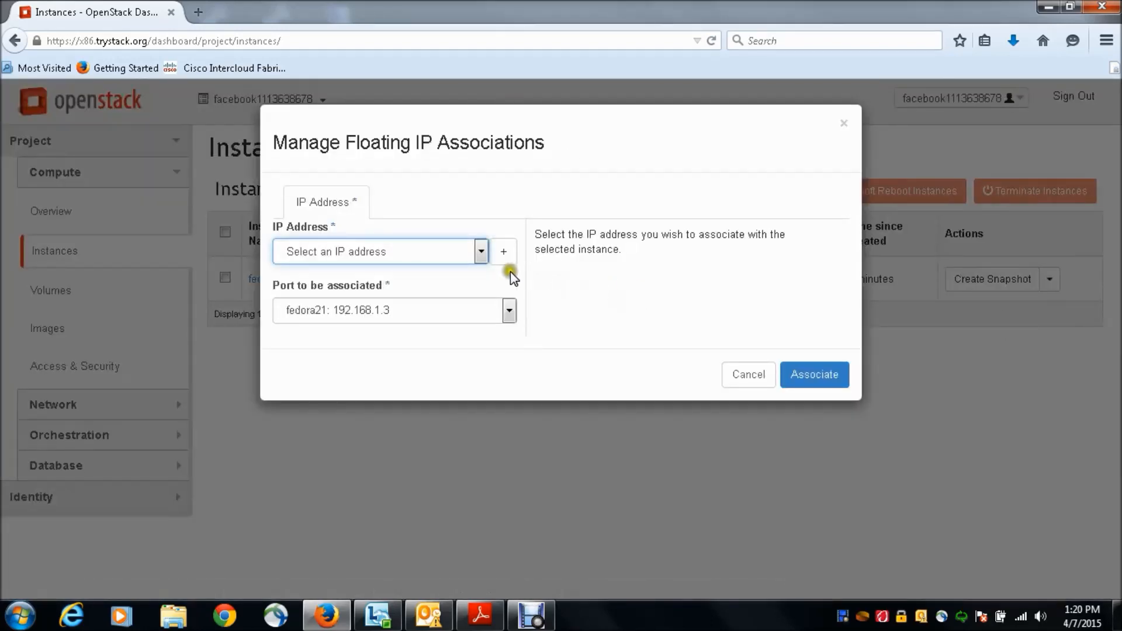
{"action": "left_click", "coordinate": [480, 251]}
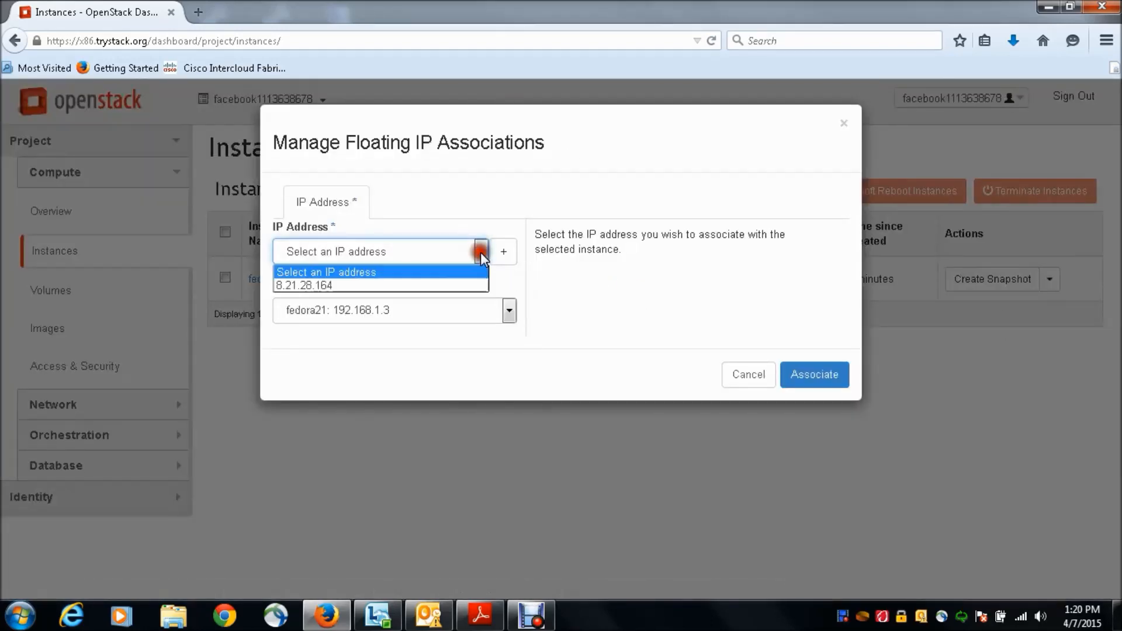
{"action": "left_click", "coordinate": [325, 285]}
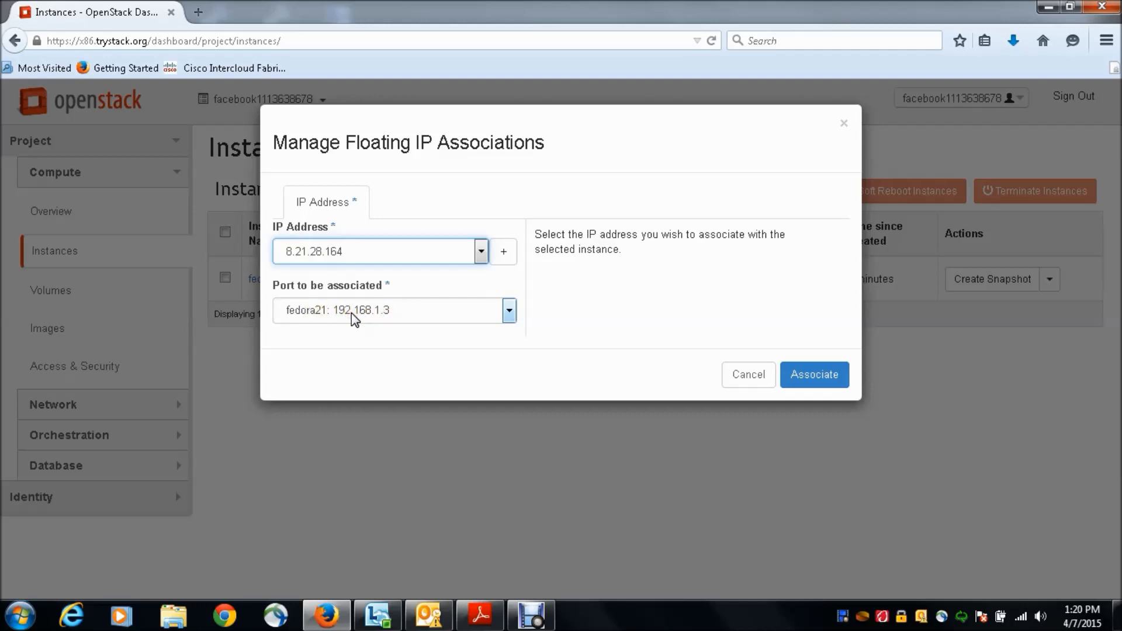
{"action": "left_click", "coordinate": [815, 377]}
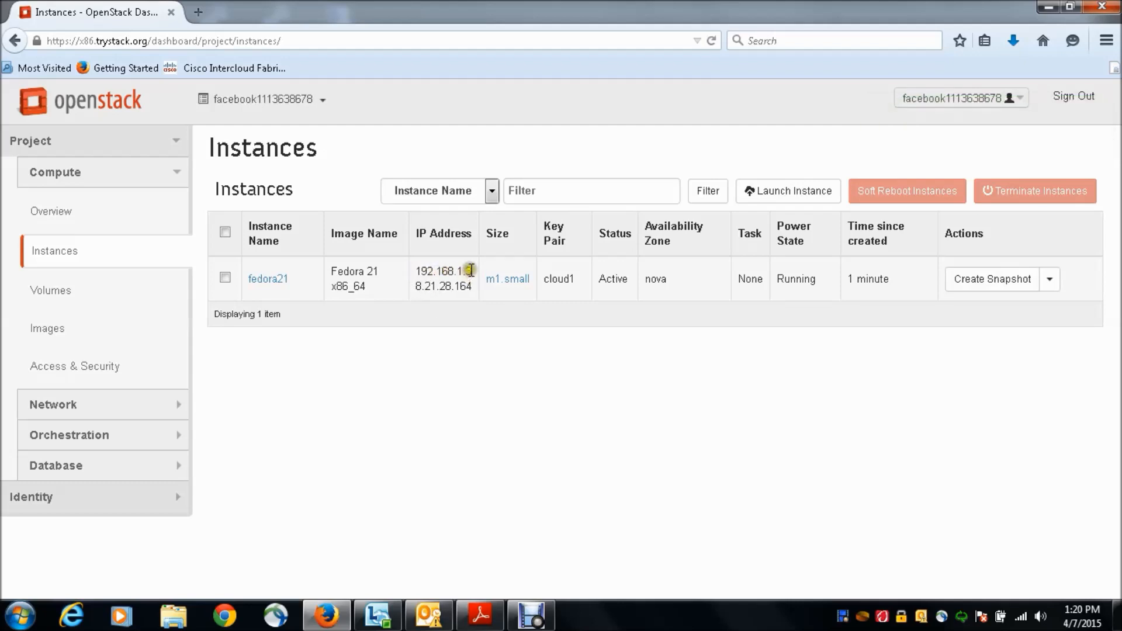
- Examine the fedora21 instance's IP addresses, its details overview and its console log
{"action": "left_click_drag", "start_coordinate": [476, 270], "coordinate": [419, 271]}
{"action": "left_click", "coordinate": [418, 290]}
{"action": "left_click", "coordinate": [269, 279]}
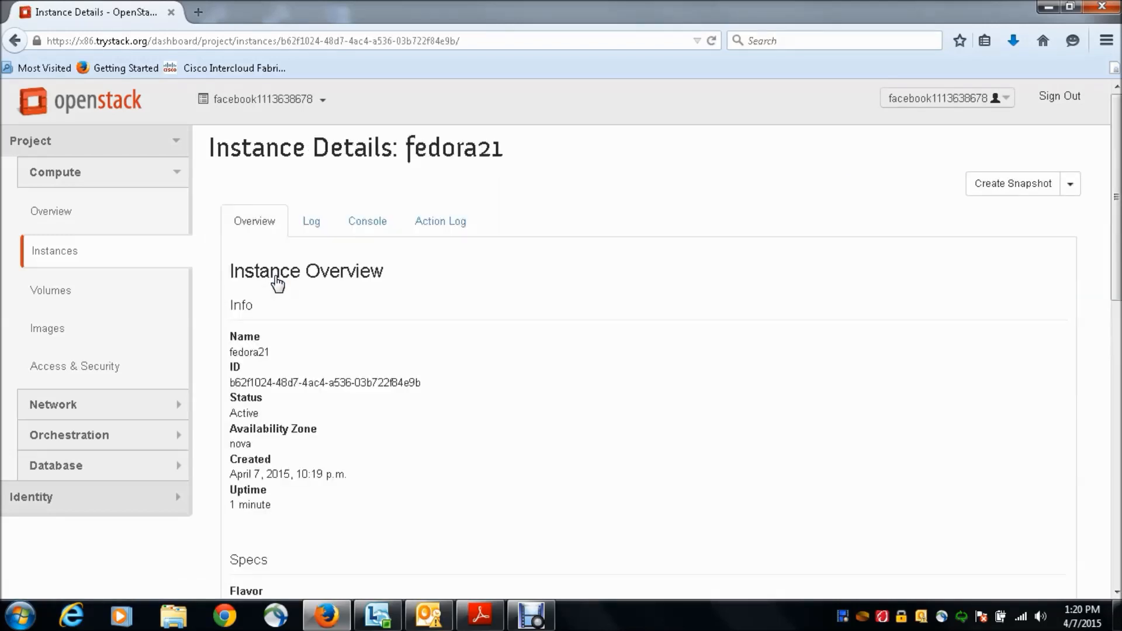
{"action": "left_click", "coordinate": [310, 226]}
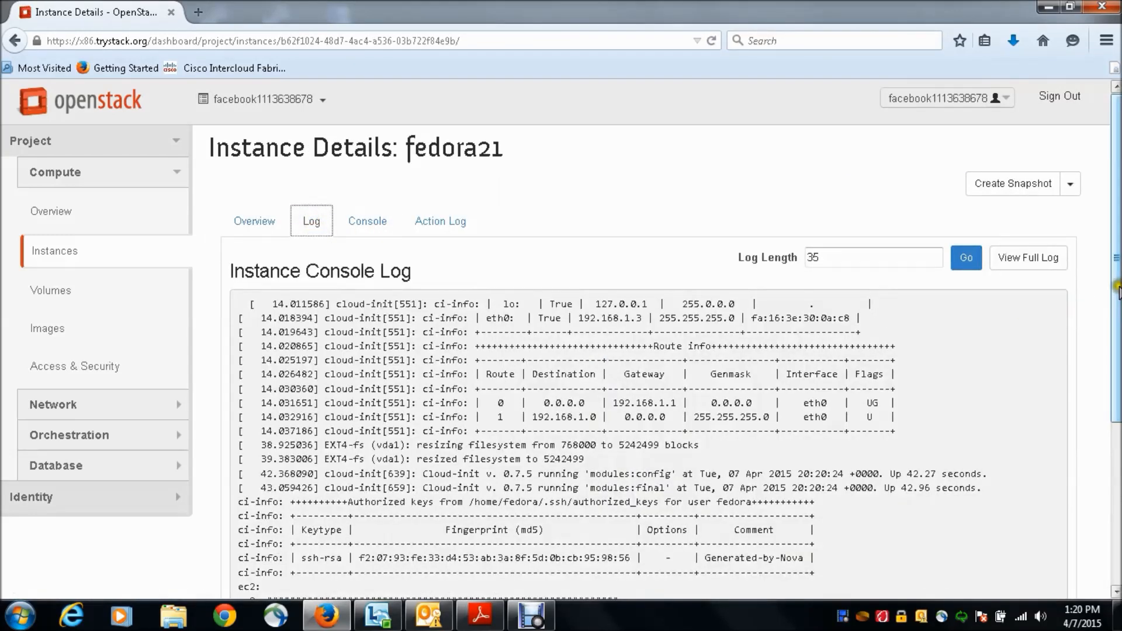
{"action": "mouse_move", "coordinate": [1117, 291]}
{"action": "left_mouse_down"}
{"action": "mouse_move", "coordinate": [1095, 376]}
{"action": "mouse_move", "coordinate": [1090, 487]}
{"action": "left_mouse_up"}
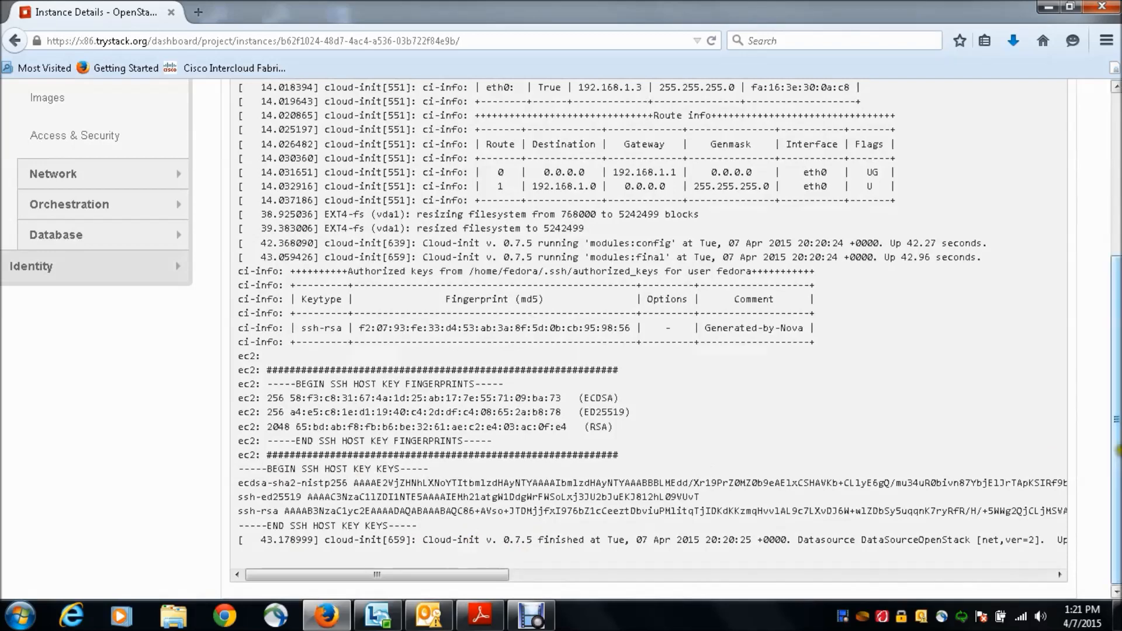
{"action": "left_click_drag", "start_coordinate": [1117, 450], "coordinate": [1117, 310]}
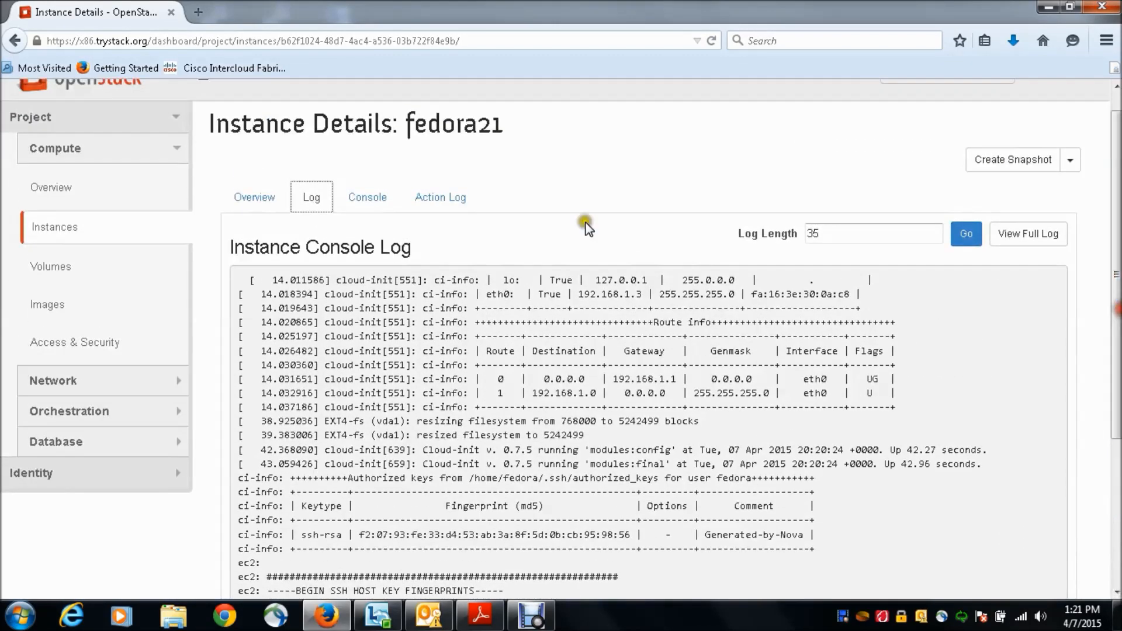
- View the fedora21 instance's console on its own page and return to the instance details
{"action": "left_click", "coordinate": [369, 197]}
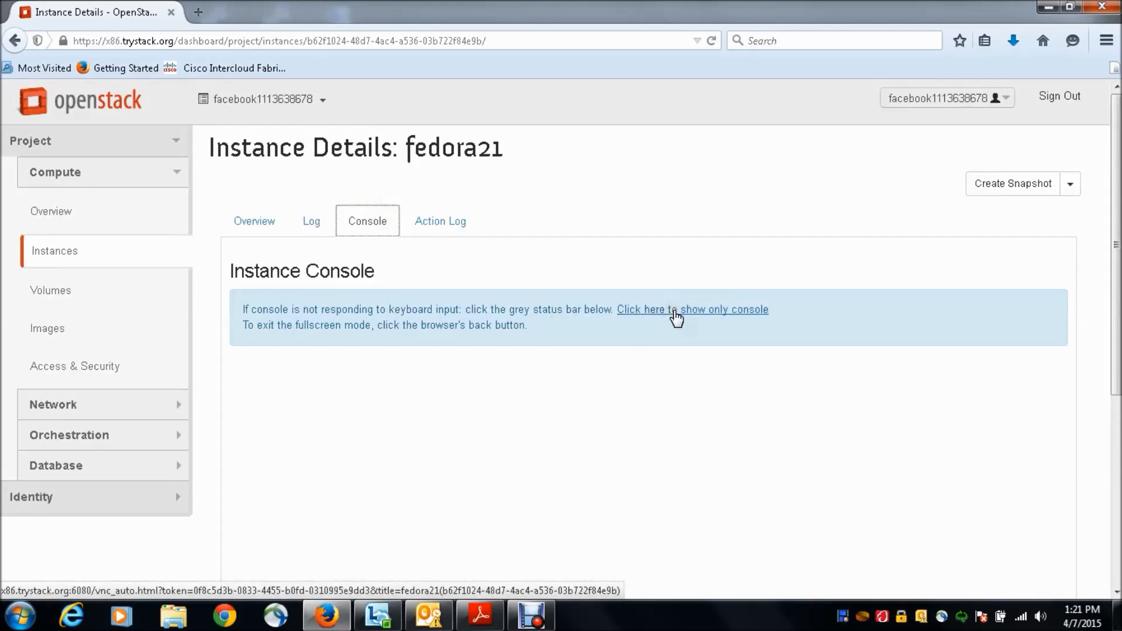
{"action": "left_click", "coordinate": [674, 312]}
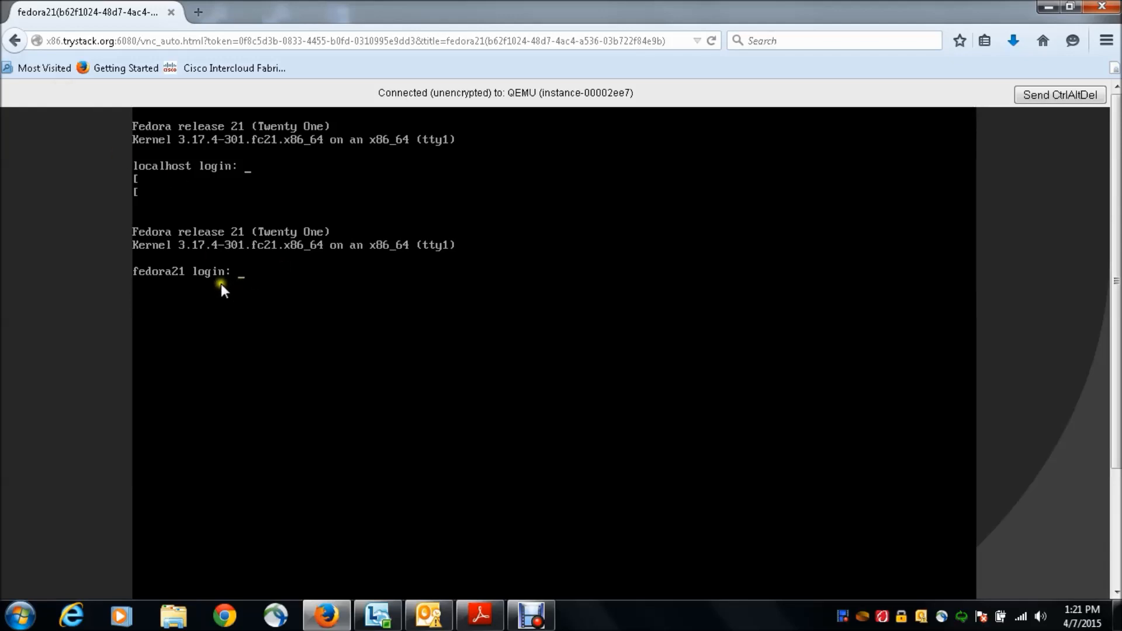
{"action": "left_click", "coordinate": [14, 41]}
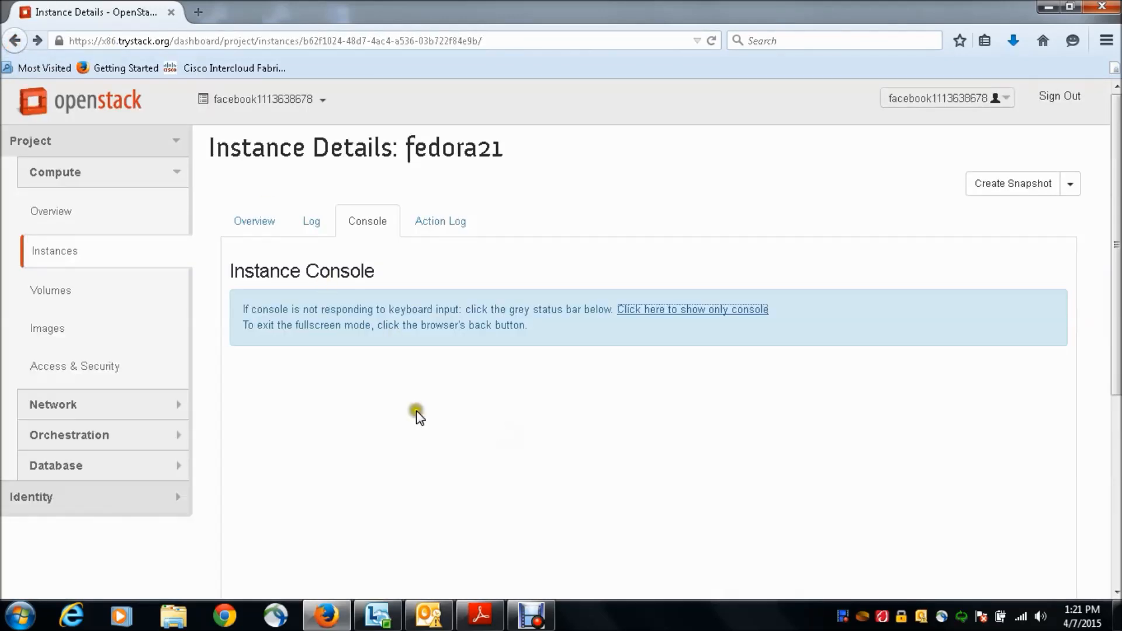
- Check the project's key pairs under Access & Security and minimize the browser to reach the desktop
{"action": "left_click", "coordinate": [88, 365]}
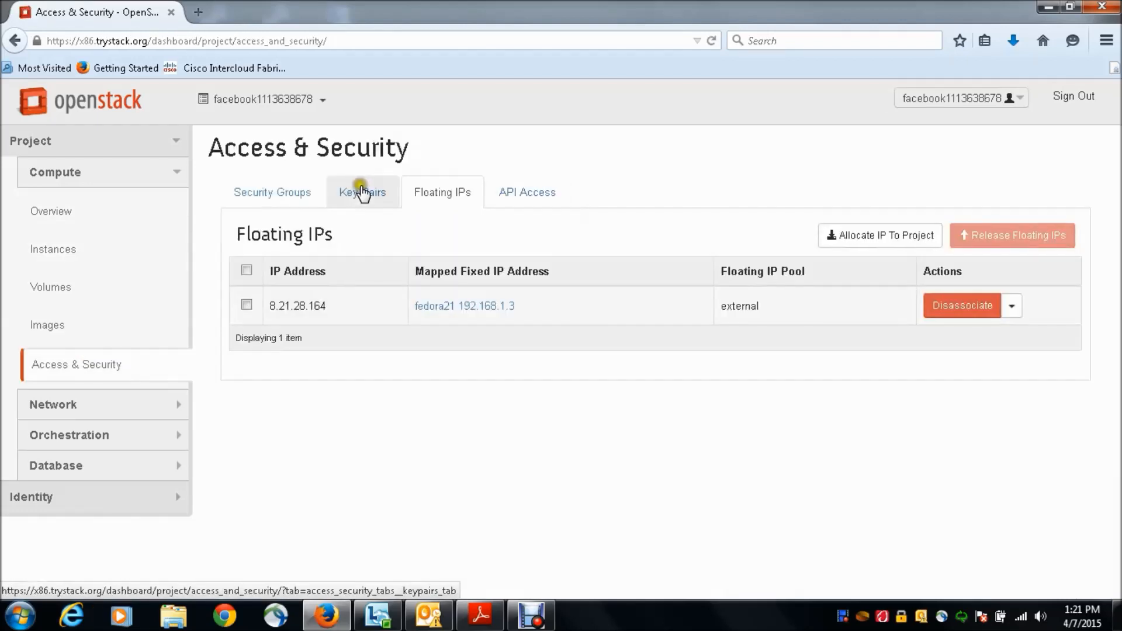
{"action": "left_click", "coordinate": [357, 193]}
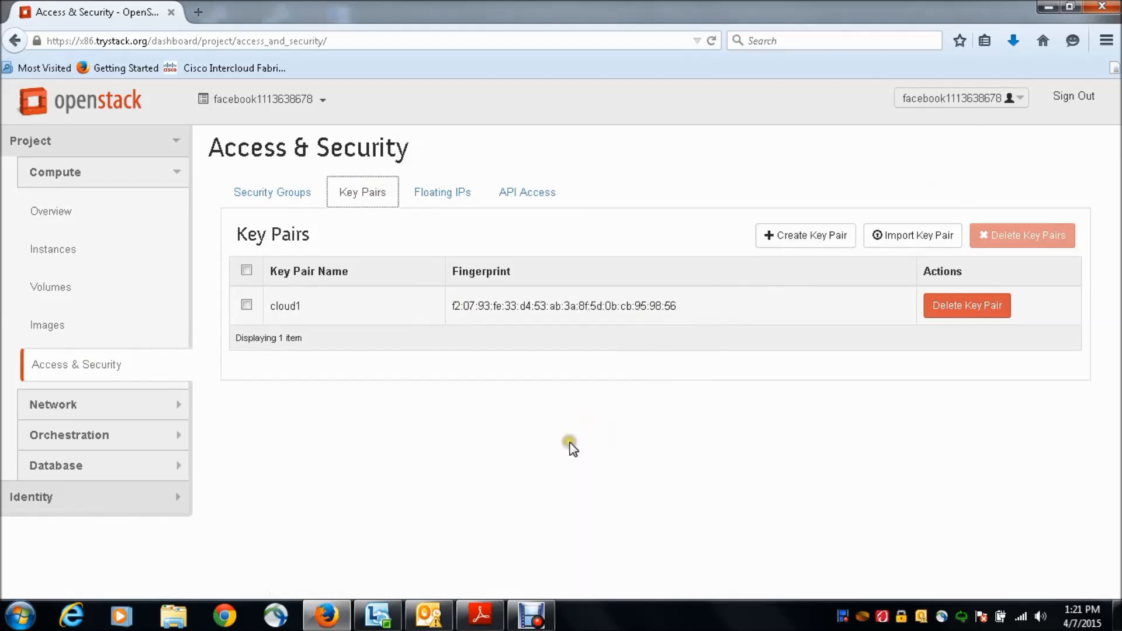
{"action": "left_click", "coordinate": [1049, 9]}
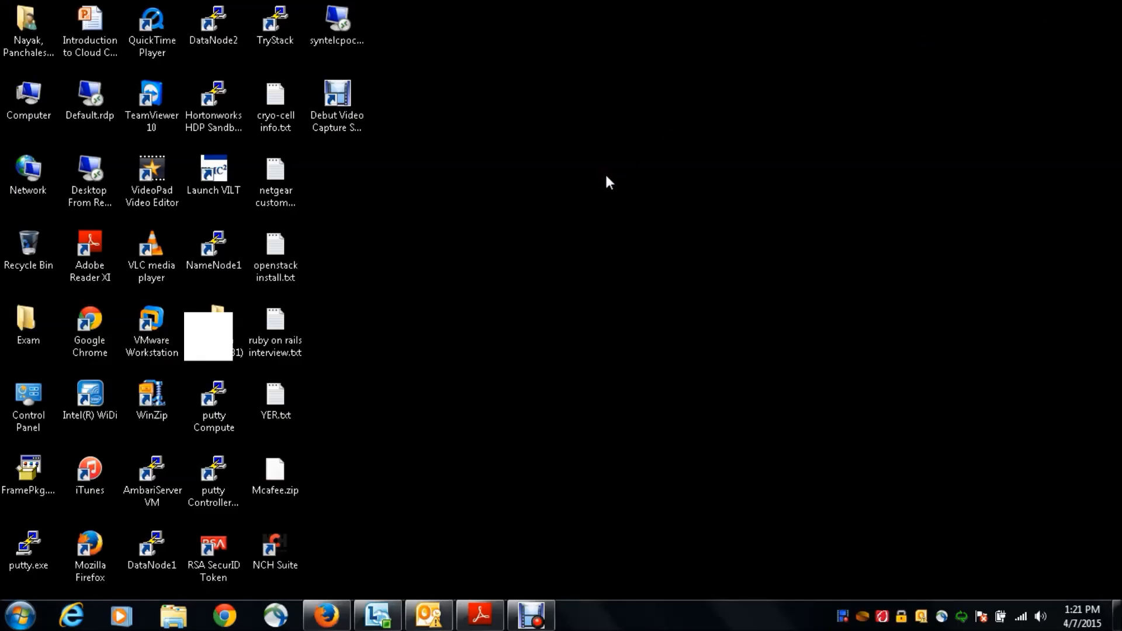
{"action": "left_click", "coordinate": [444, 306]}
{"action": "left_click", "coordinate": [382, 419]}
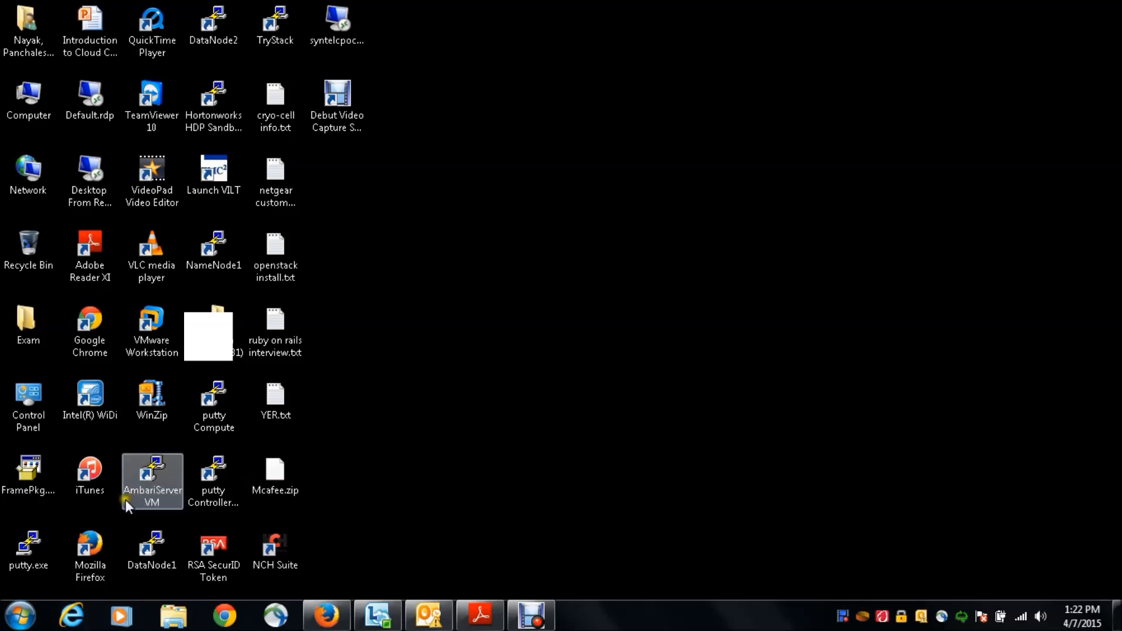
- Switch to PuTTY and delete the saved sessions fedora21, aws1 and aws
{"action": "double_click", "coordinate": [29, 558]}
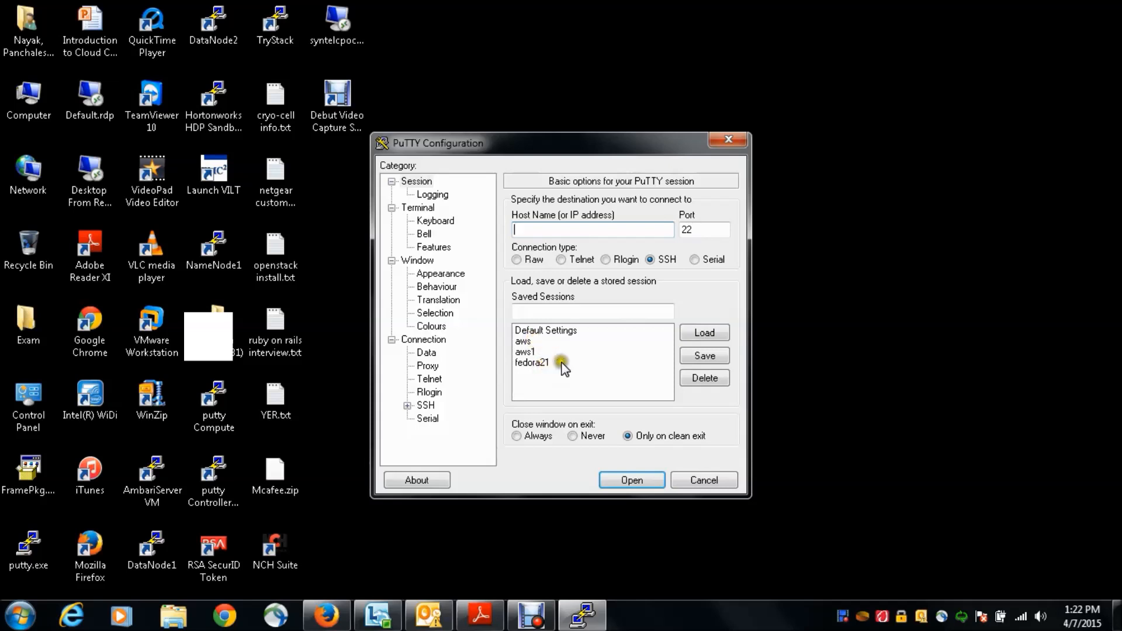
{"action": "left_click", "coordinate": [540, 366]}
{"action": "left_click", "coordinate": [704, 377]}
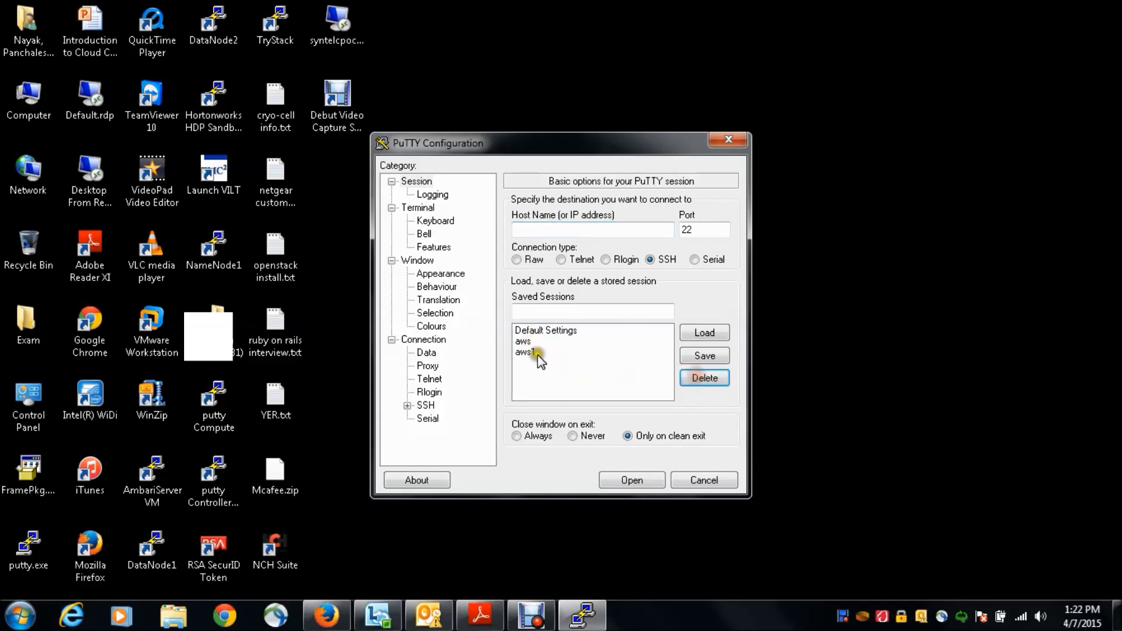
{"action": "left_click", "coordinate": [538, 353]}
{"action": "left_click", "coordinate": [704, 377]}
{"action": "left_click", "coordinate": [543, 331]}
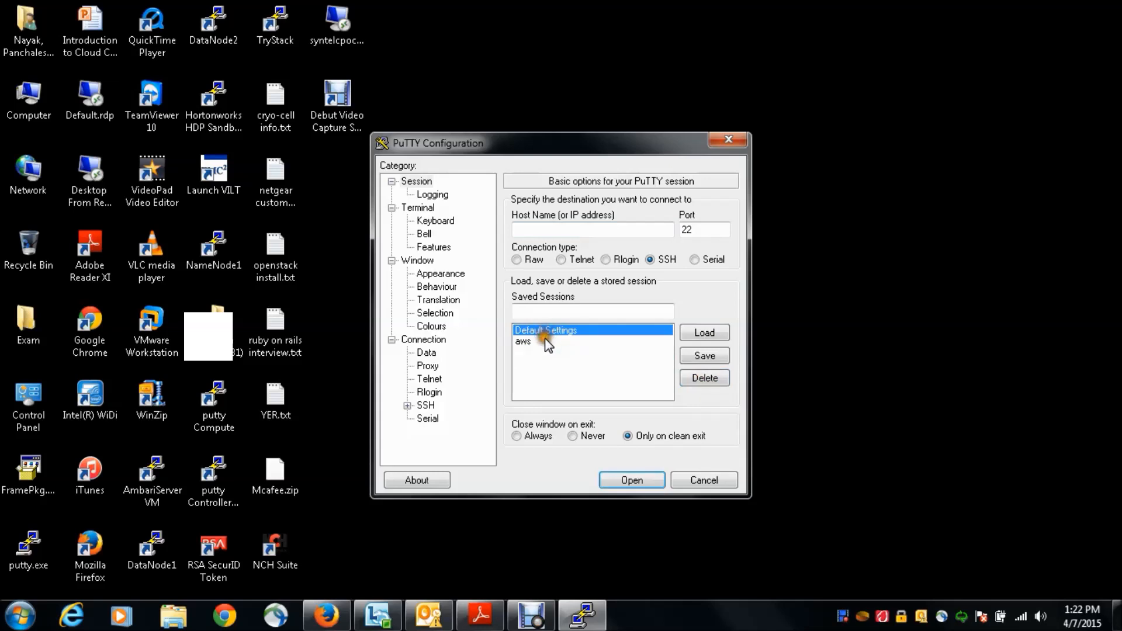
{"action": "left_click", "coordinate": [545, 341]}
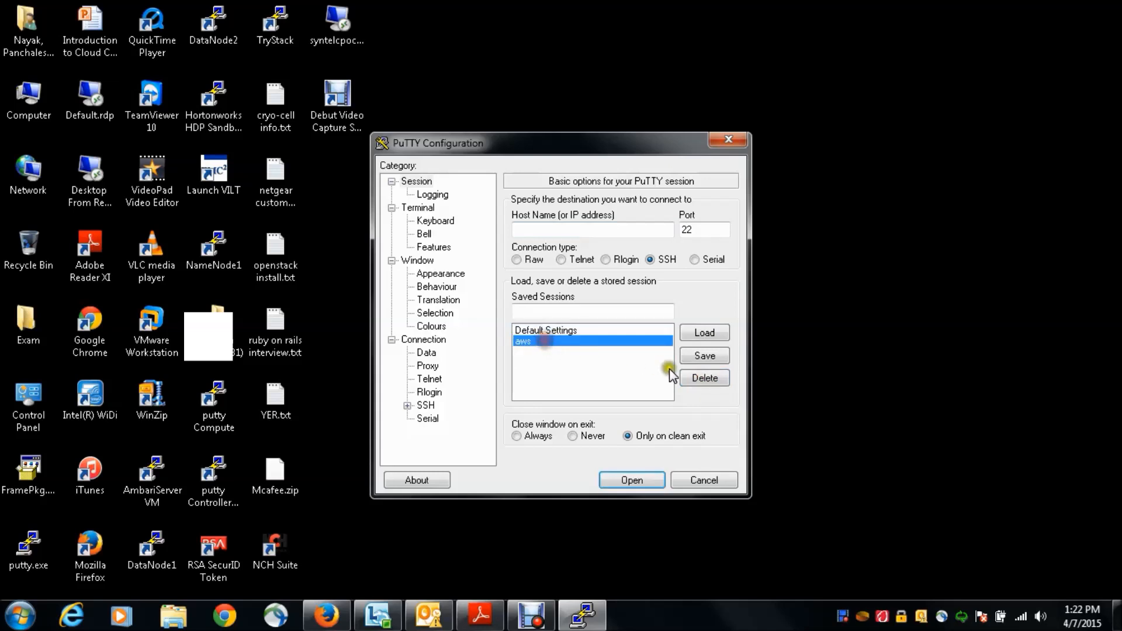
{"action": "left_click", "coordinate": [704, 378]}
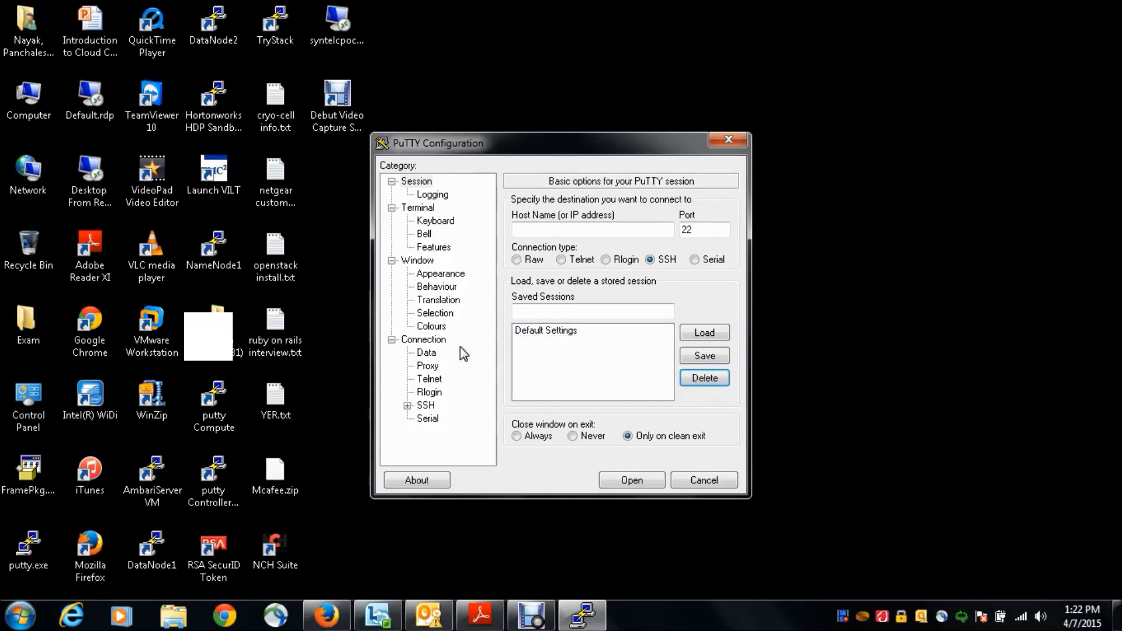
- Copy the fedora21 instance's floating IP 8.21.28.164 from the OpenStack instance list for PuTTY's host name, and return to PuTTY
{"action": "left_click", "coordinate": [415, 182]}
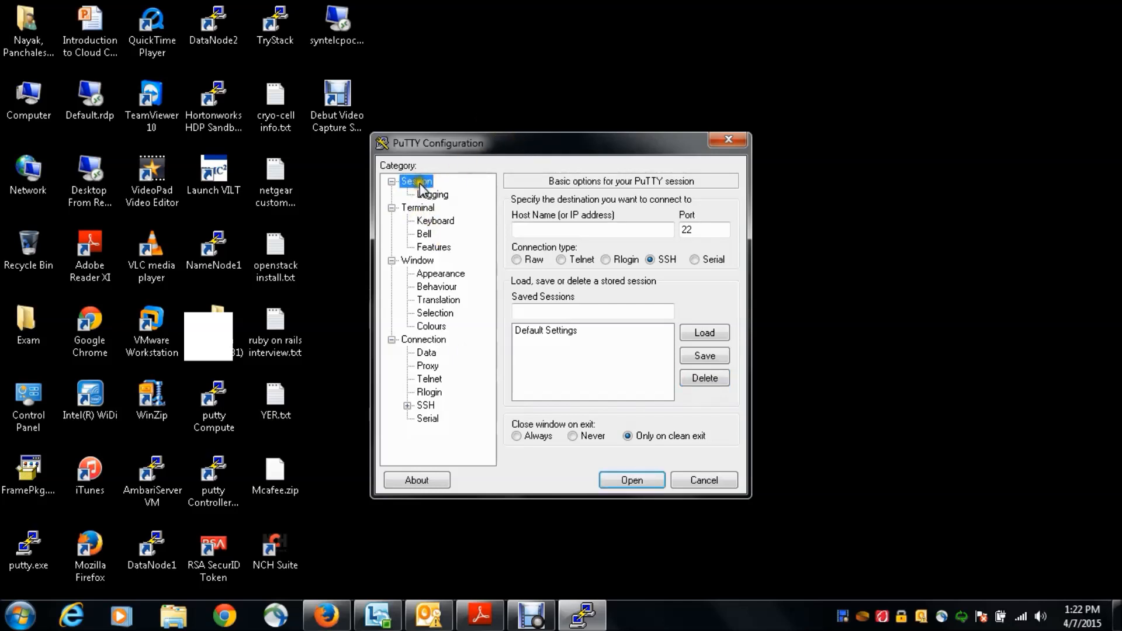
{"action": "left_click", "coordinate": [572, 229]}
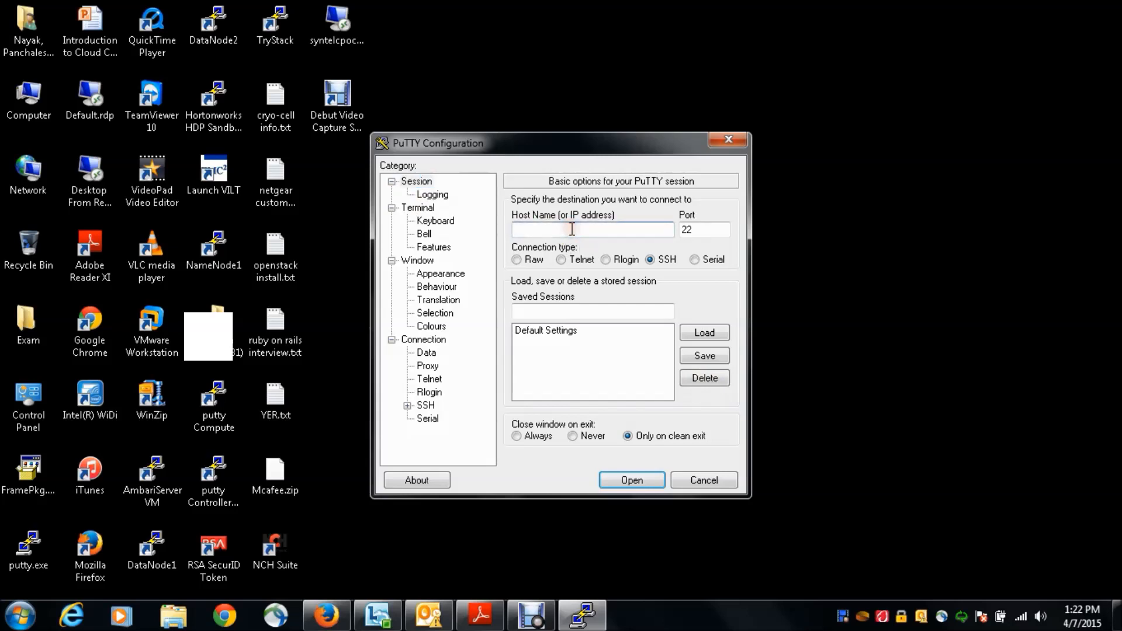
{"action": "left_click", "coordinate": [328, 615]}
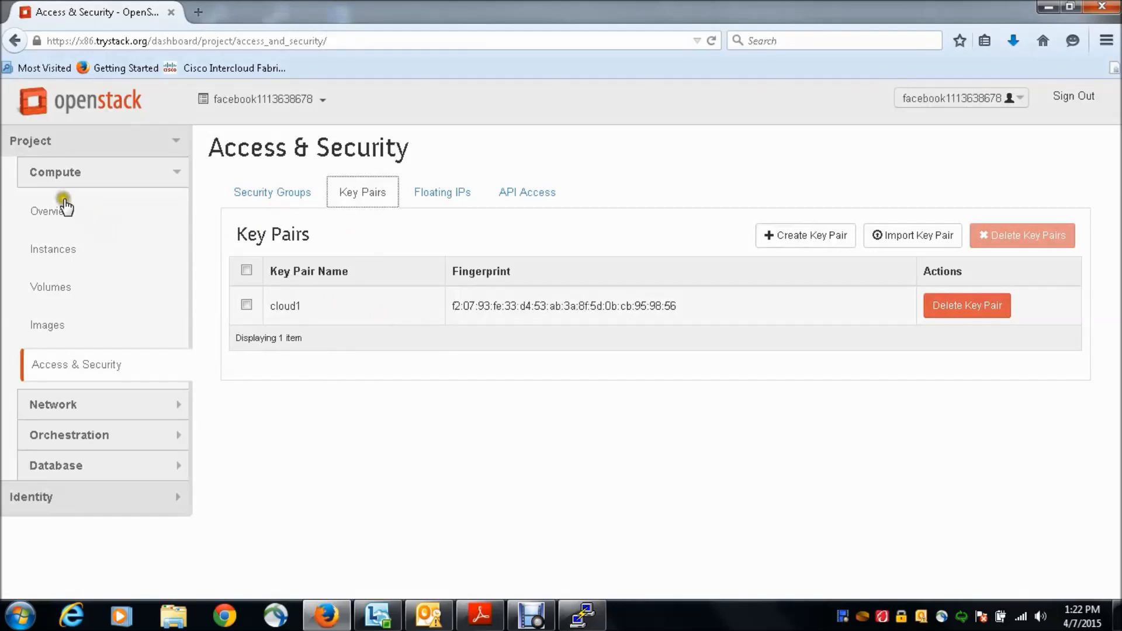
{"action": "left_click", "coordinate": [71, 252]}
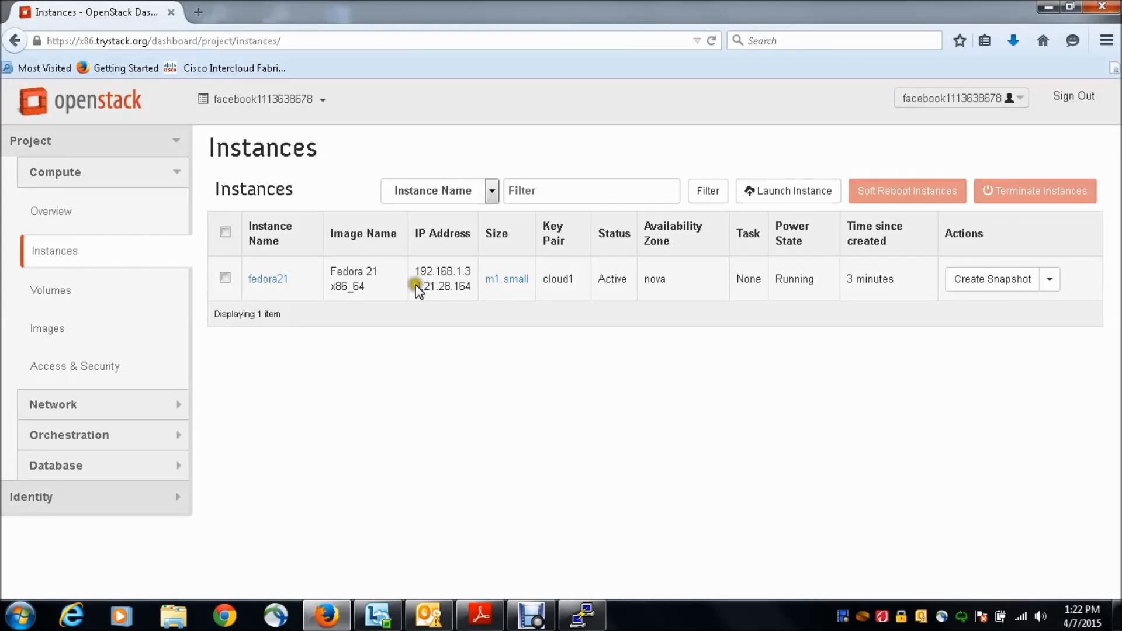
{"action": "left_click_drag", "start_coordinate": [415, 286], "coordinate": [469, 285]}
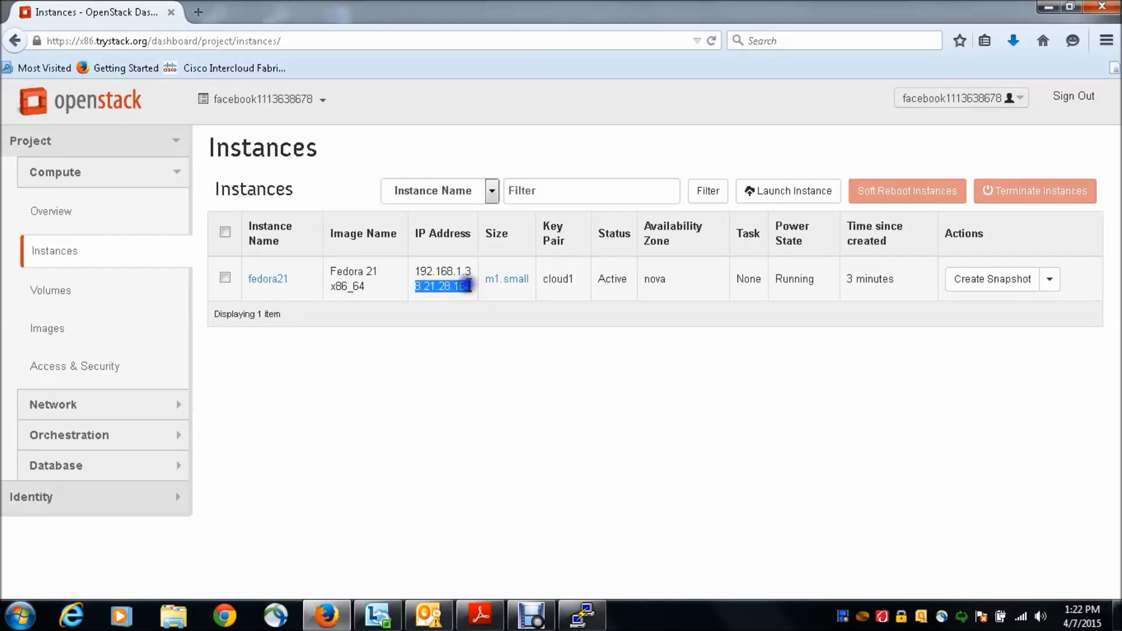
{"action": "right_click", "coordinate": [469, 286]}
{"action": "left_click", "coordinate": [886, 418]}
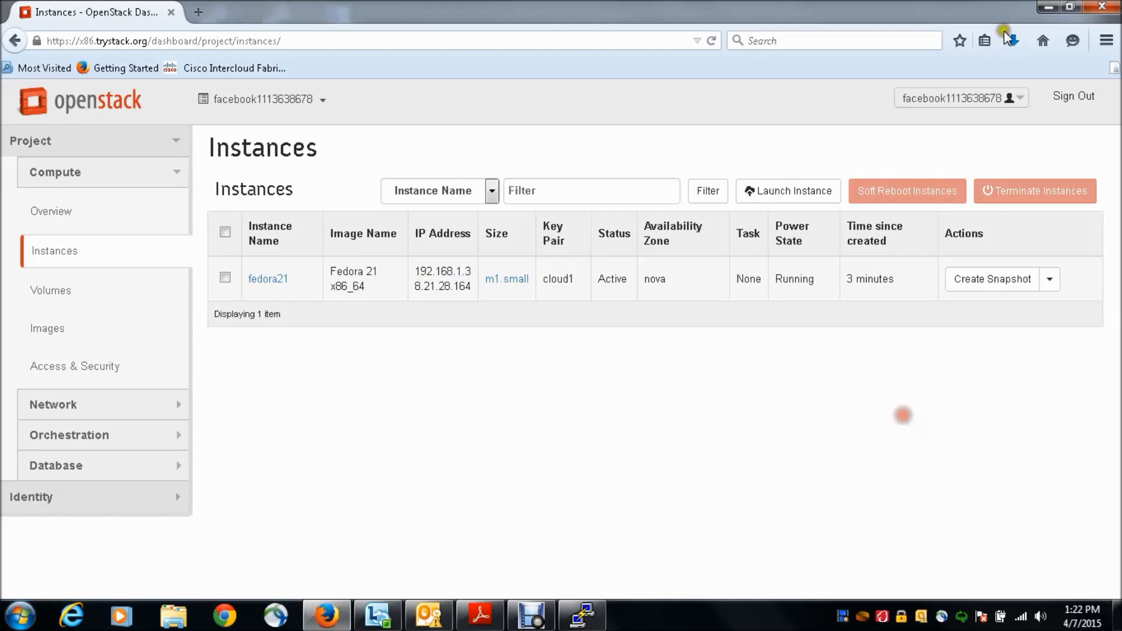
{"action": "left_click", "coordinate": [1047, 7]}
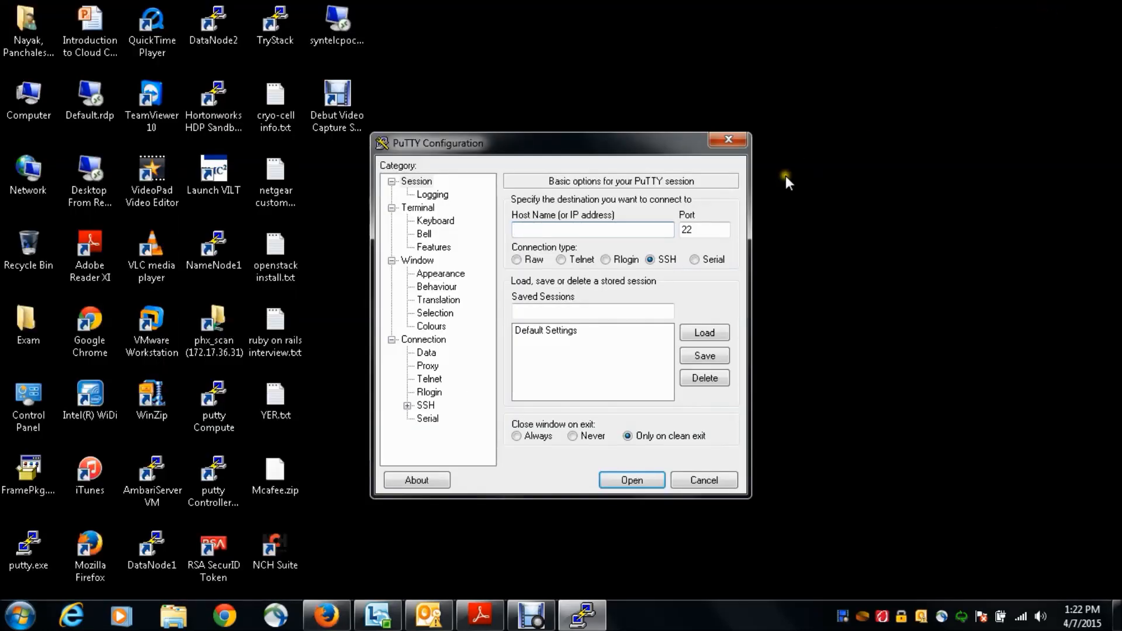
- Switch to Windows Explorer and open the openstack folder in the Documents library
{"action": "left_click", "coordinate": [173, 614]}
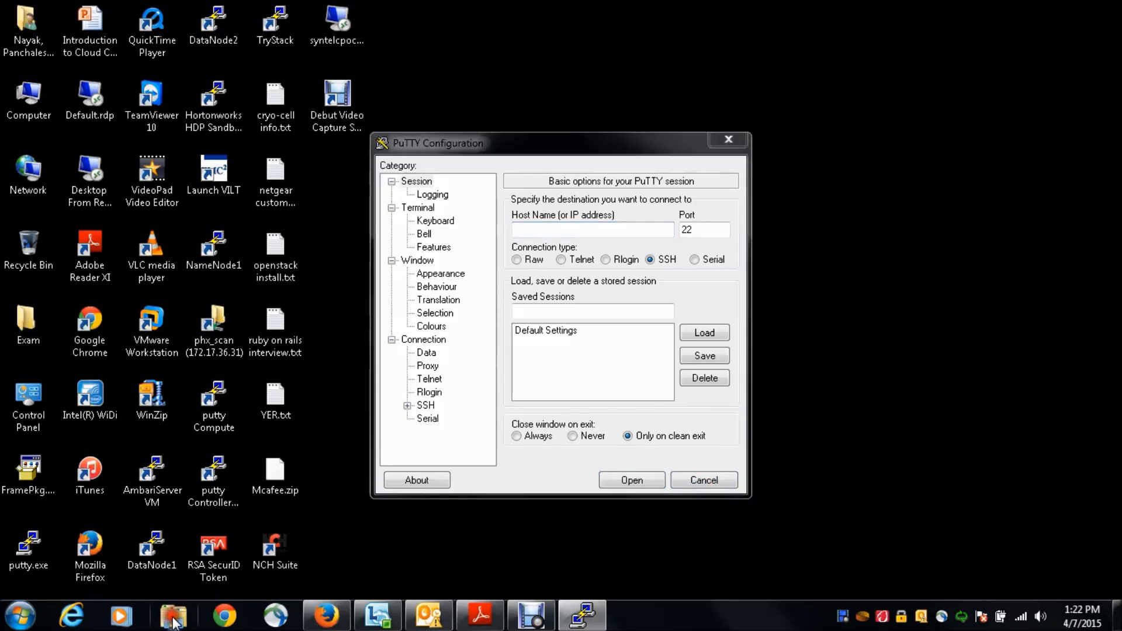
{"action": "left_click", "coordinate": [70, 211]}
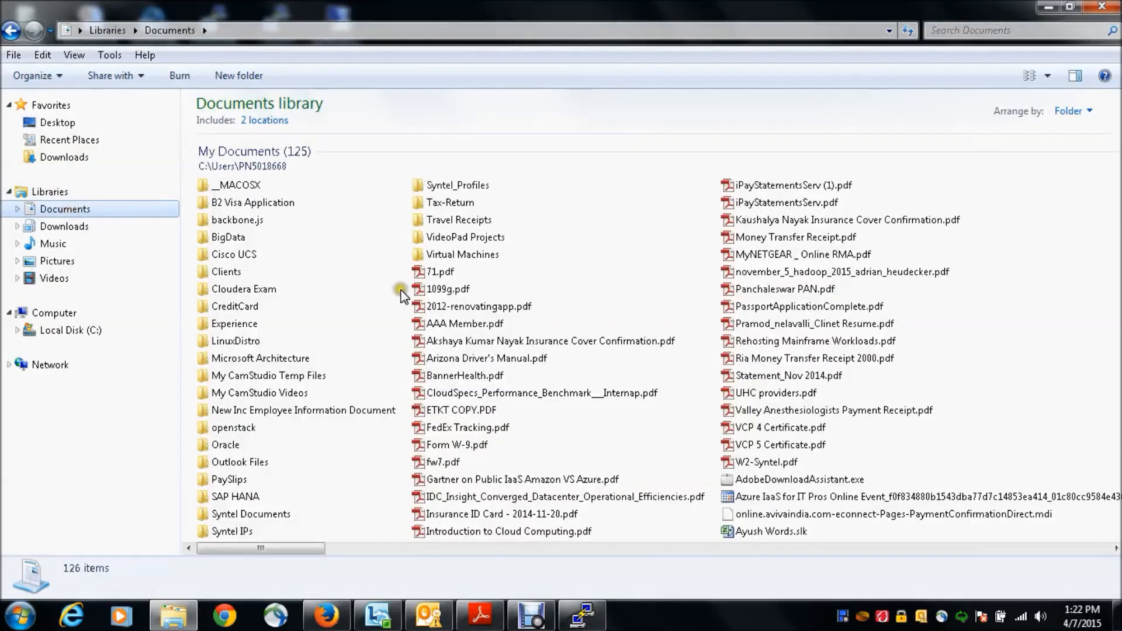
{"action": "left_click", "coordinate": [233, 428]}
{"action": "double_click", "coordinate": [233, 428]}
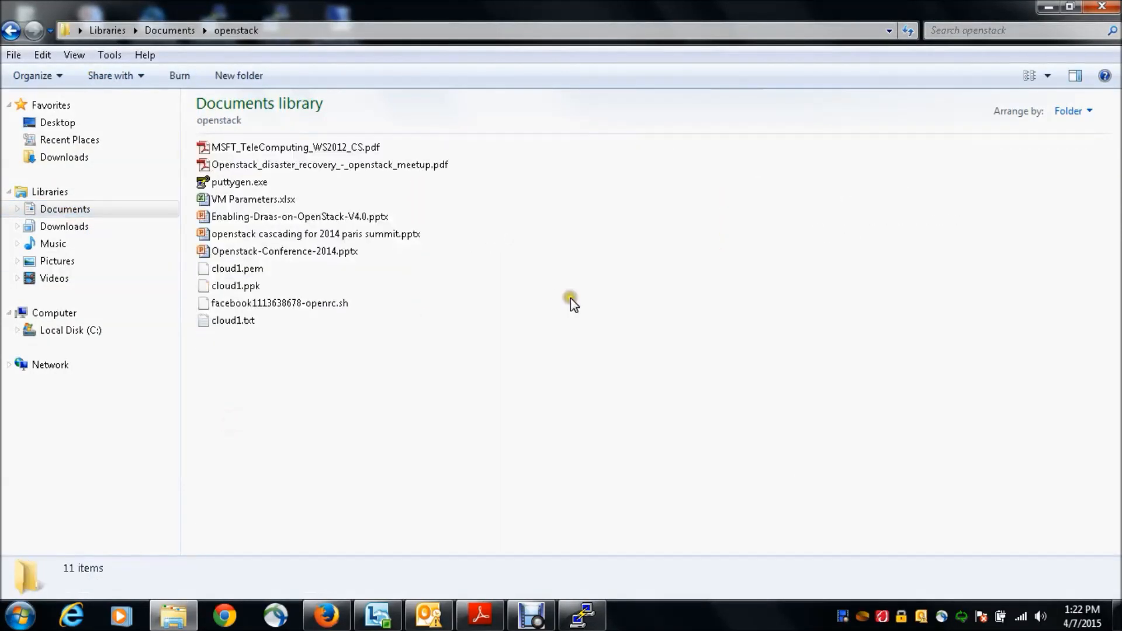
- Delete the old key files cloud1.ppk and cloud1.txt from the openstack folder
{"action": "left_click", "coordinate": [255, 272]}
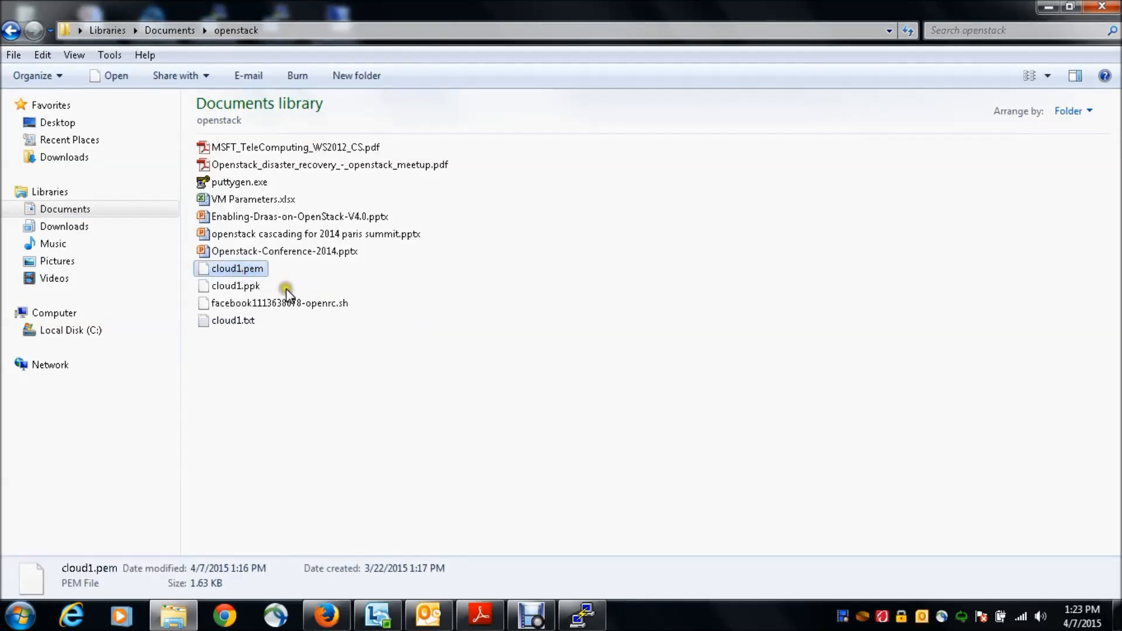
{"action": "right_click", "coordinate": [249, 288]}
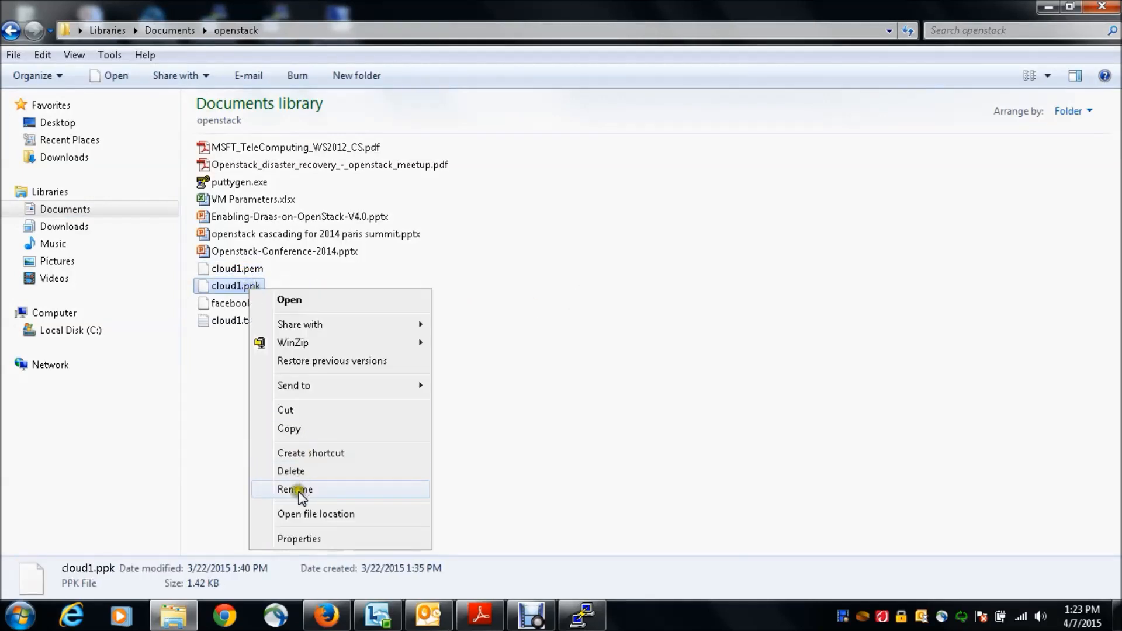
{"action": "left_click", "coordinate": [292, 471]}
{"action": "left_click", "coordinate": [648, 375]}
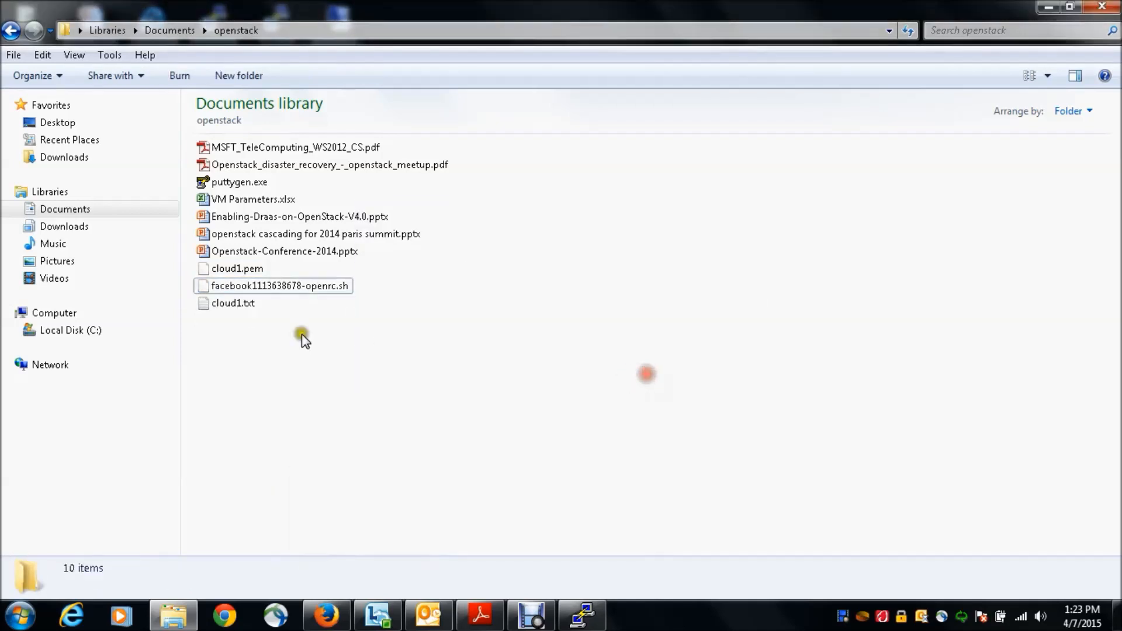
{"action": "right_click", "coordinate": [234, 304]}
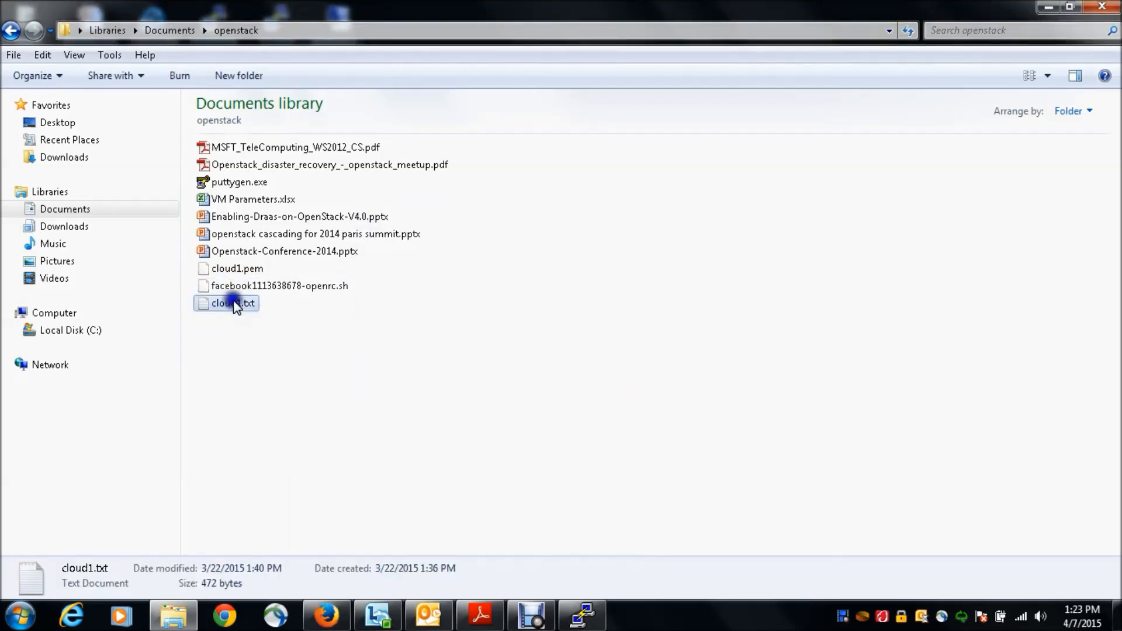
{"action": "left_click", "coordinate": [285, 517]}
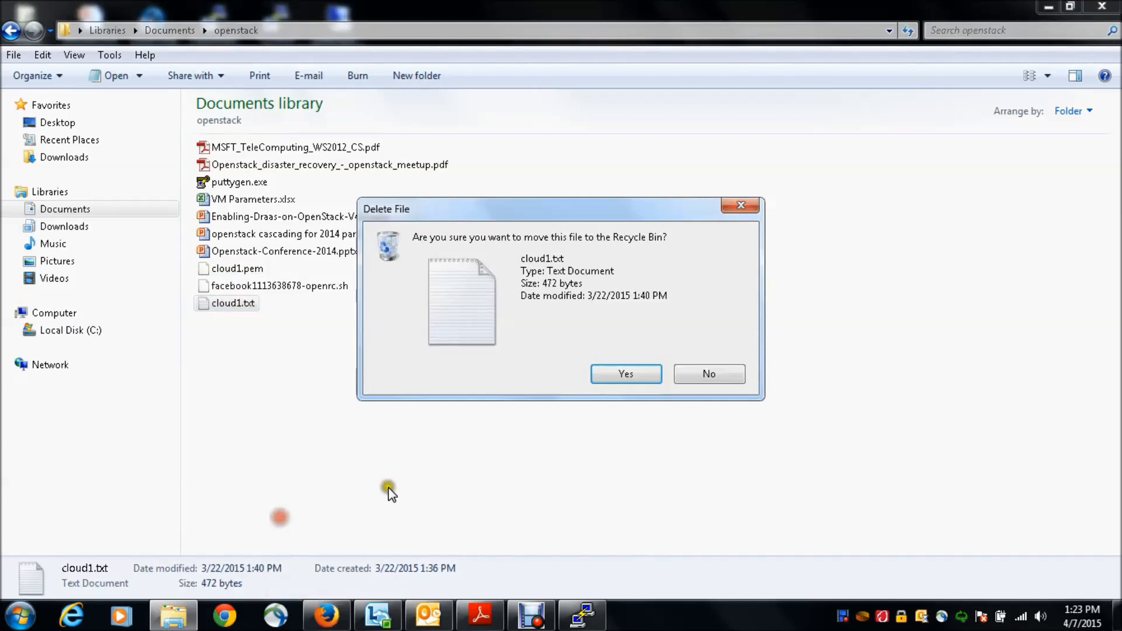
{"action": "left_click", "coordinate": [639, 379]}
{"action": "left_click", "coordinate": [369, 322]}
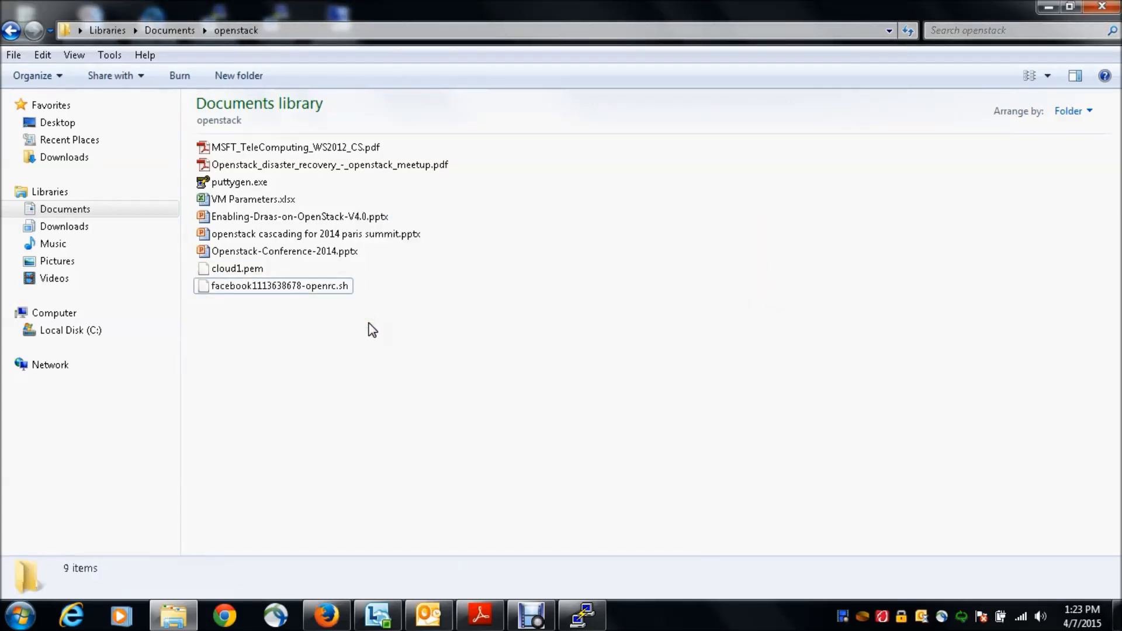
- Launch puttygen.exe from the openstack folder that holds cloud1.pem
{"action": "left_click", "coordinate": [228, 270]}
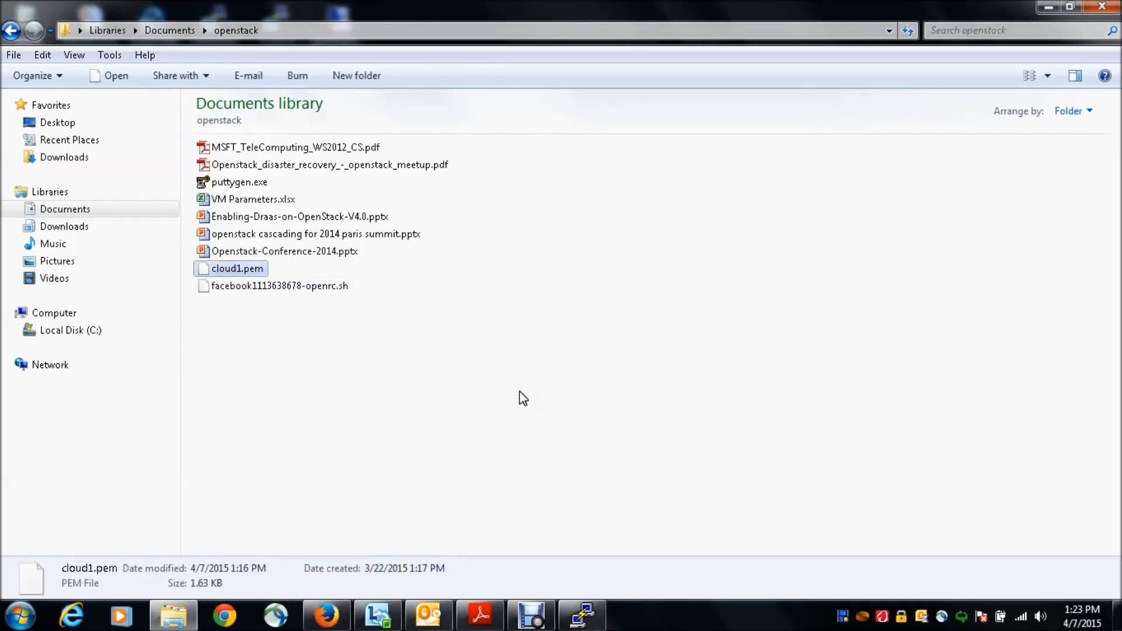
{"action": "left_click", "coordinate": [232, 273]}
{"action": "left_click", "coordinate": [233, 275]}
{"action": "mouse_move", "coordinate": [239, 185]}
{"action": "double_click", "coordinate": [240, 183]}
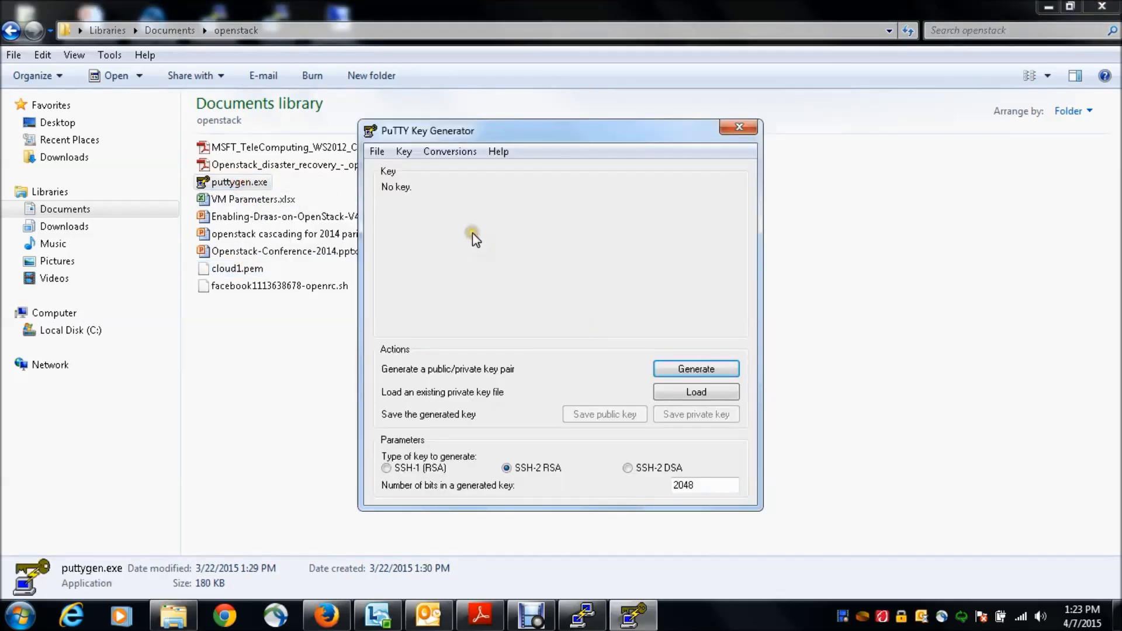
{"action": "left_click", "coordinate": [546, 126]}
- Load the existing private key cloud1.pem from the openstack folder, showing all file types, and acknowledge the import notice
{"action": "left_click", "coordinate": [700, 395]}
{"action": "left_click", "coordinate": [700, 396]}
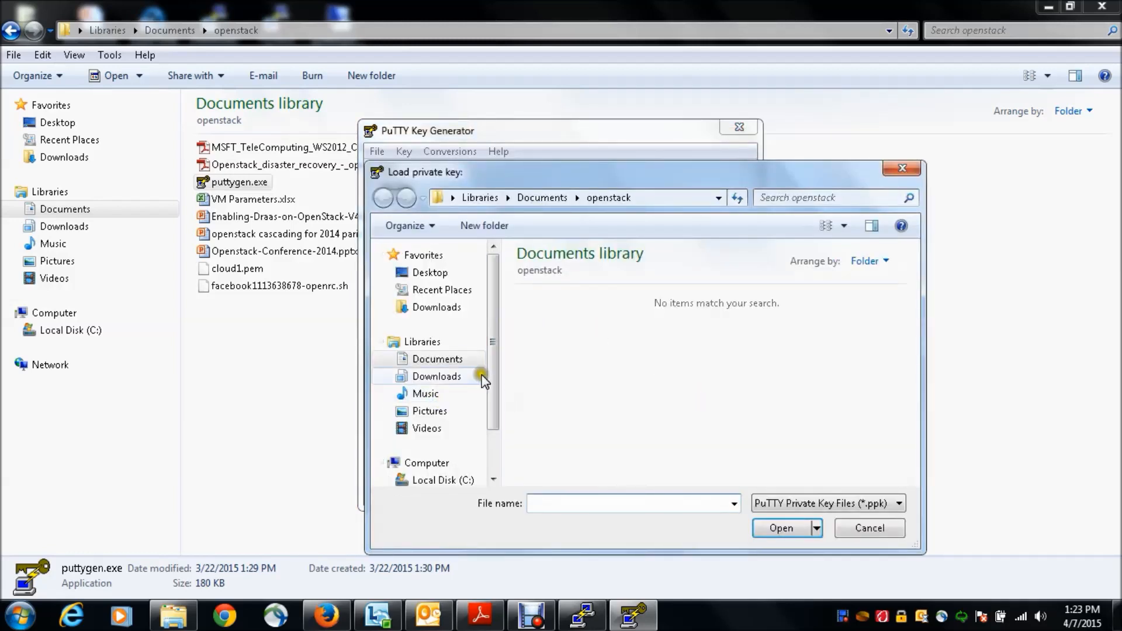
{"action": "left_click", "coordinate": [452, 360]}
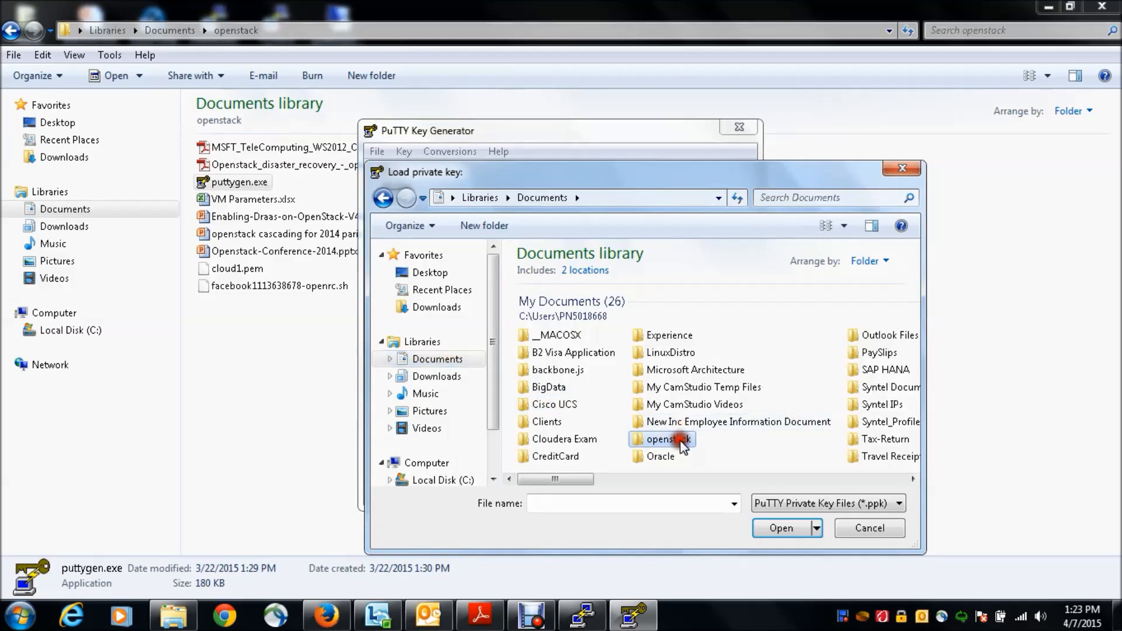
{"action": "double_click", "coordinate": [678, 438]}
{"action": "left_click", "coordinate": [795, 502]}
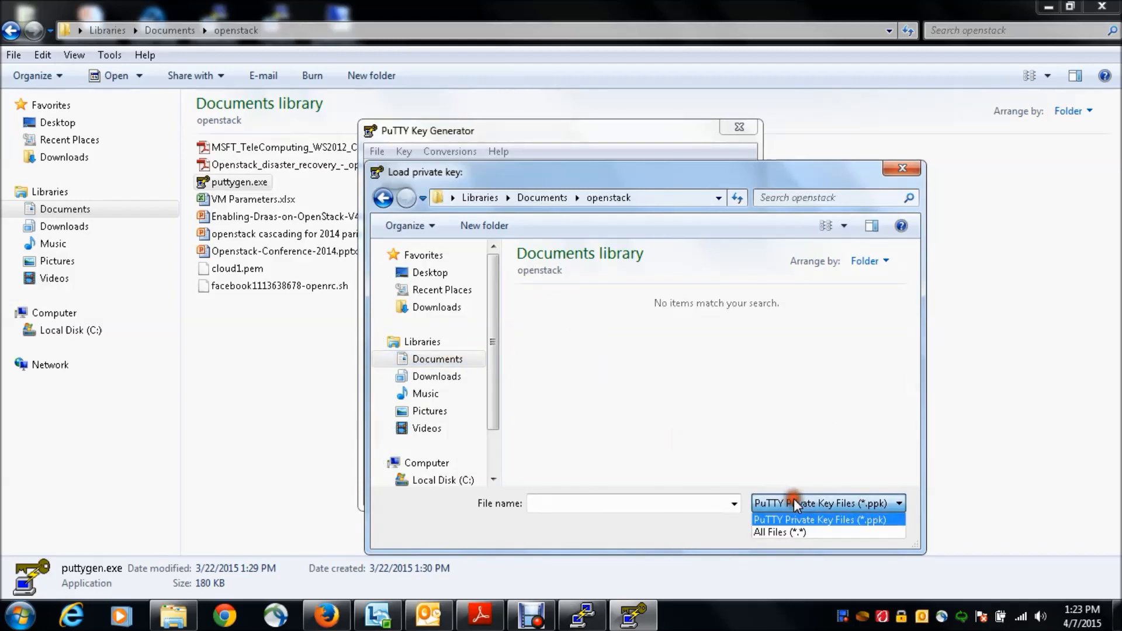
{"action": "left_click", "coordinate": [793, 532]}
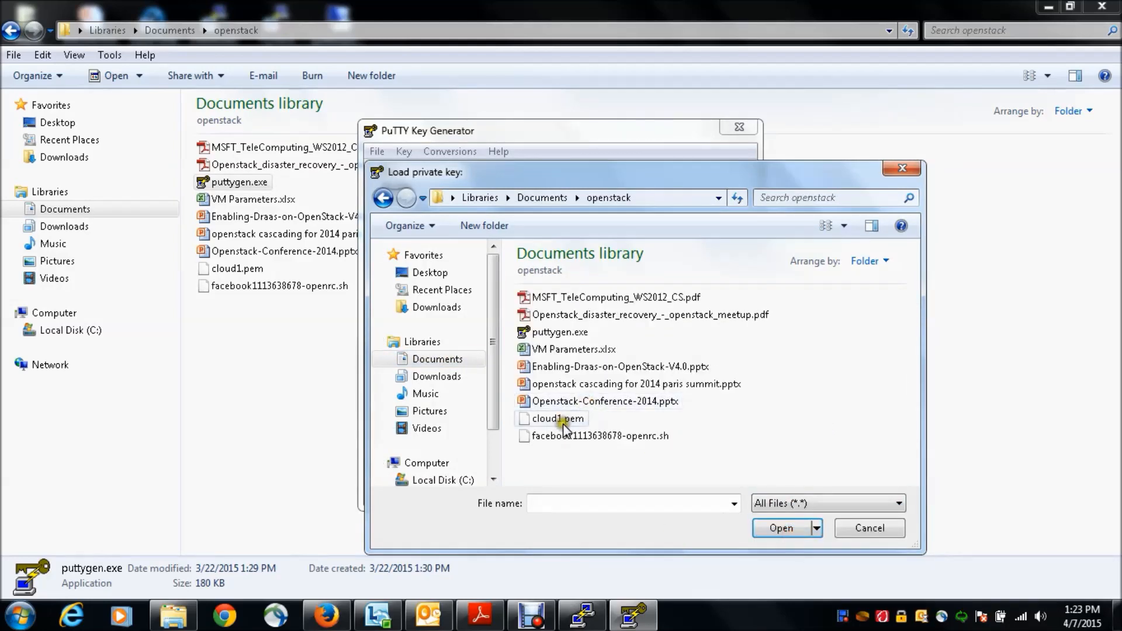
{"action": "double_click", "coordinate": [564, 418]}
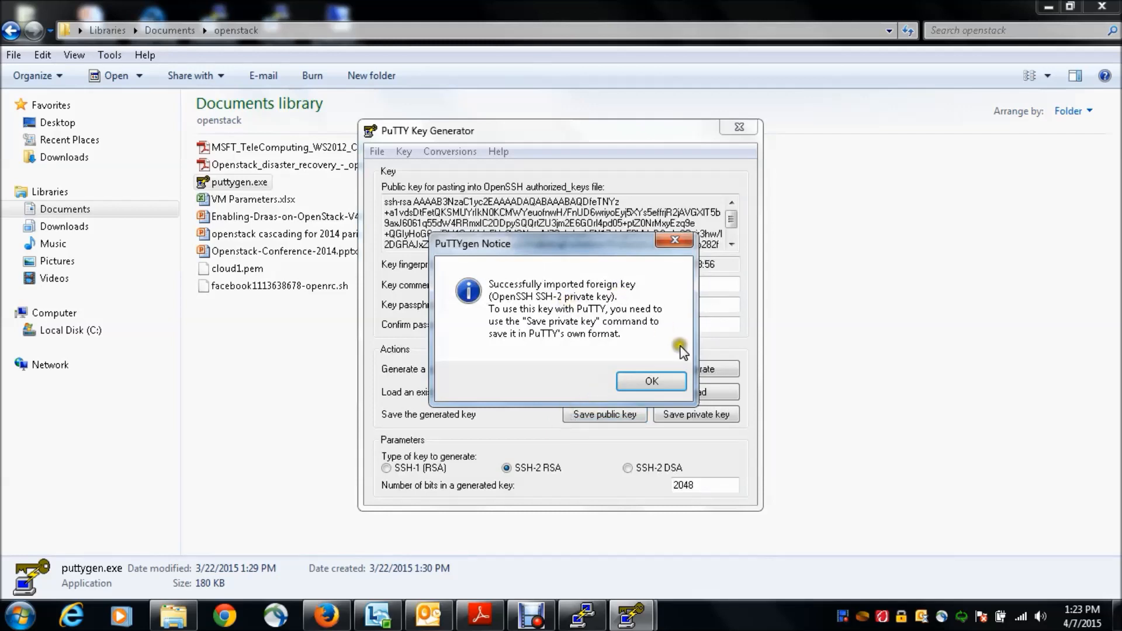
{"action": "left_click", "coordinate": [668, 376]}
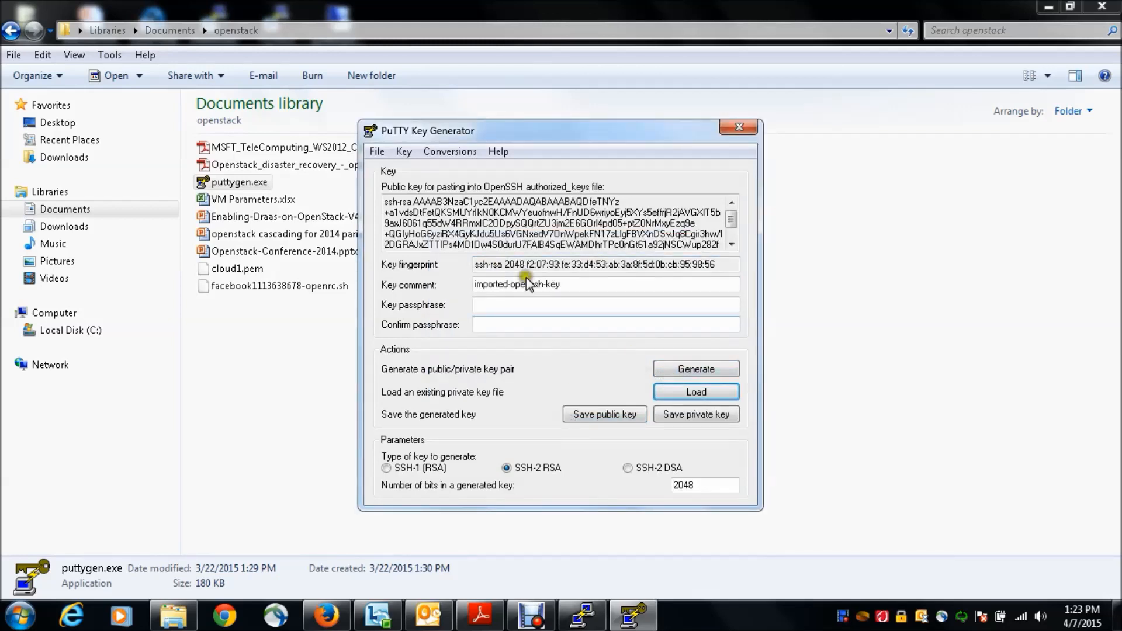
- Save the public key as cloud1.txt in the openstack folder
{"action": "left_click", "coordinate": [612, 415]}
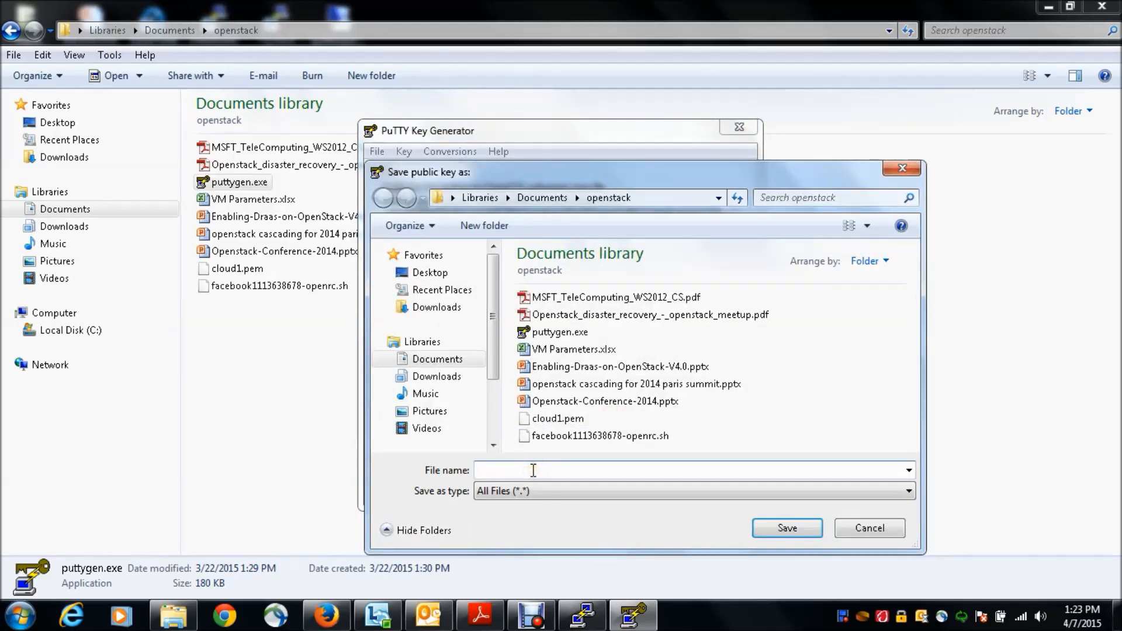
{"action": "left_click", "coordinate": [532, 470]}
{"action": "type", "text": "clo"}
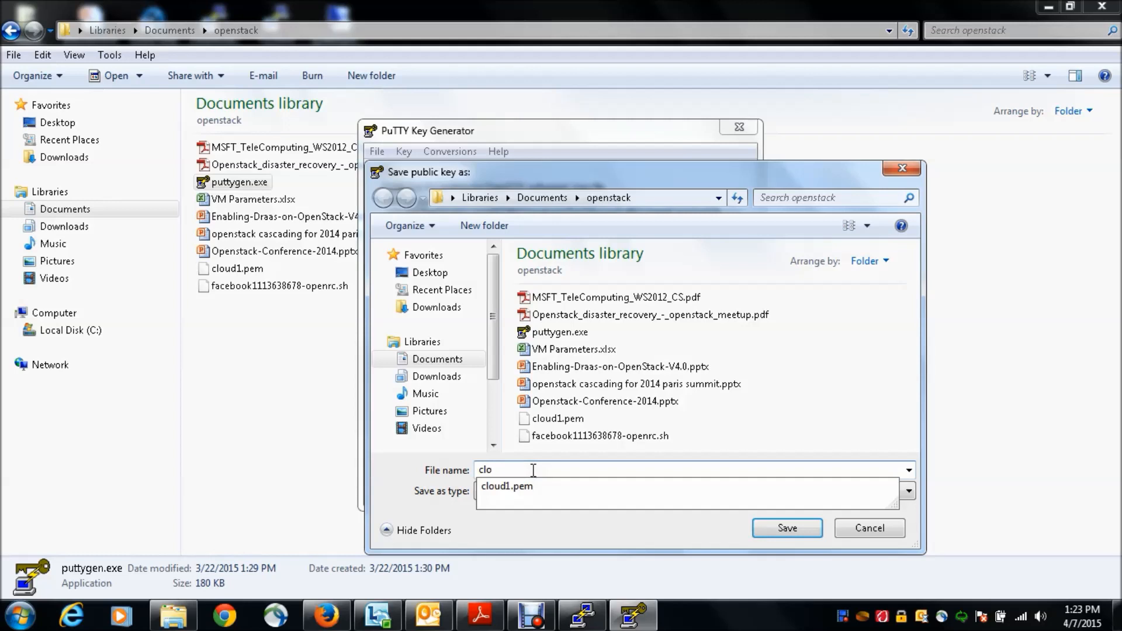
{"action": "type", "text": "ud1.txt"}
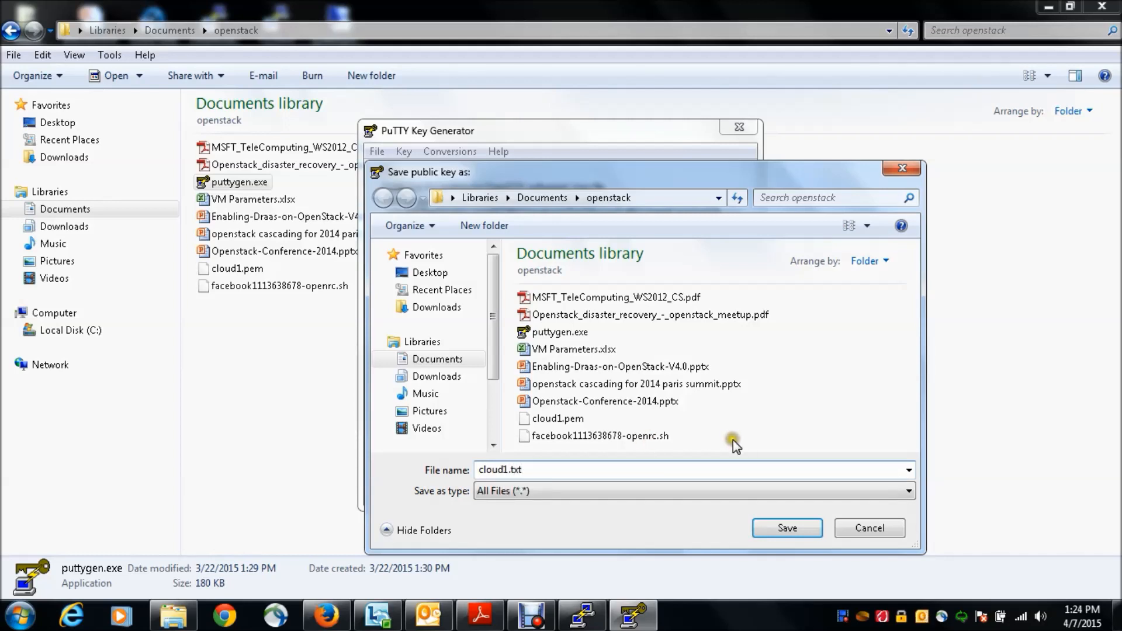
{"action": "left_click", "coordinate": [785, 528]}
- Save the private key without a passphrase as cloud1 in PuTTY Private Key (.ppk) format in the openstack folder
{"action": "left_click", "coordinate": [681, 414]}
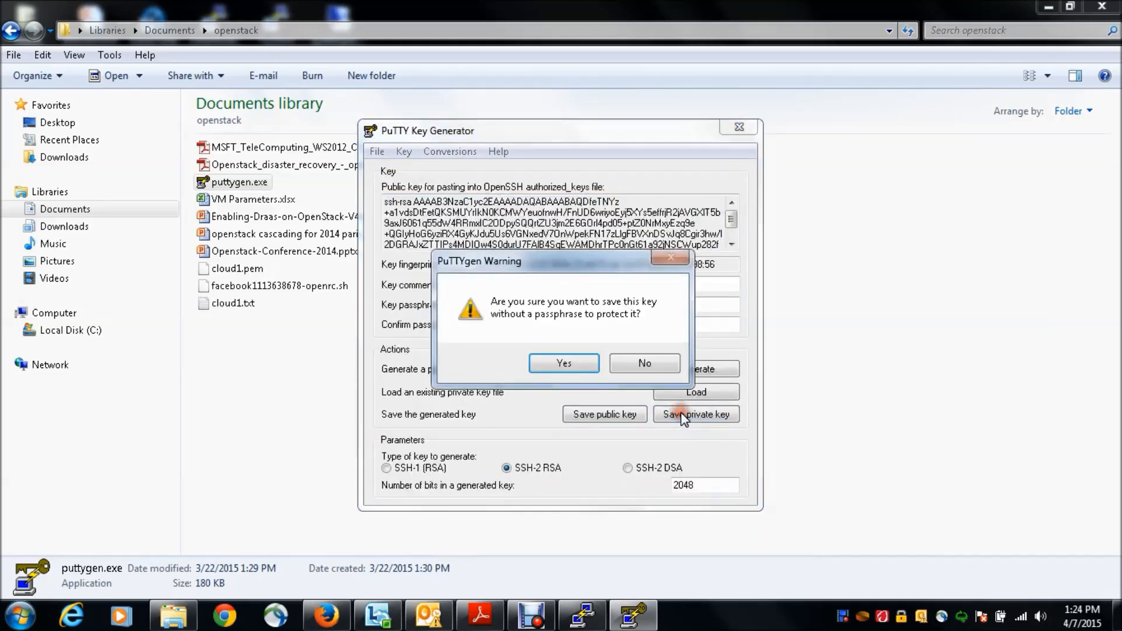
{"action": "left_click", "coordinate": [560, 363]}
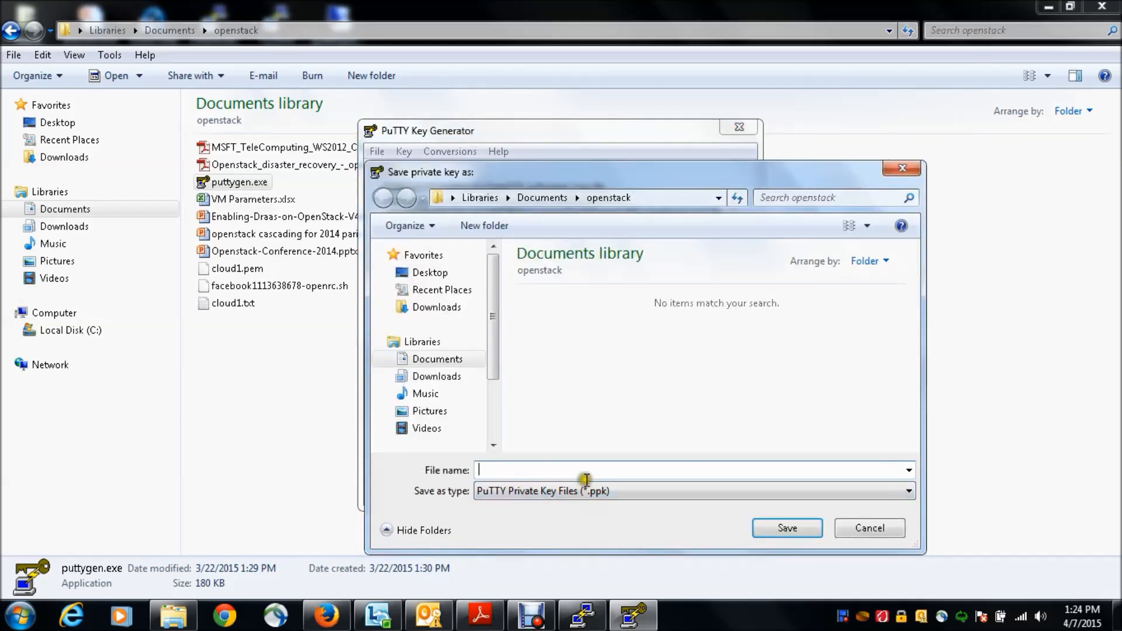
{"action": "type", "text": "cloud1"}
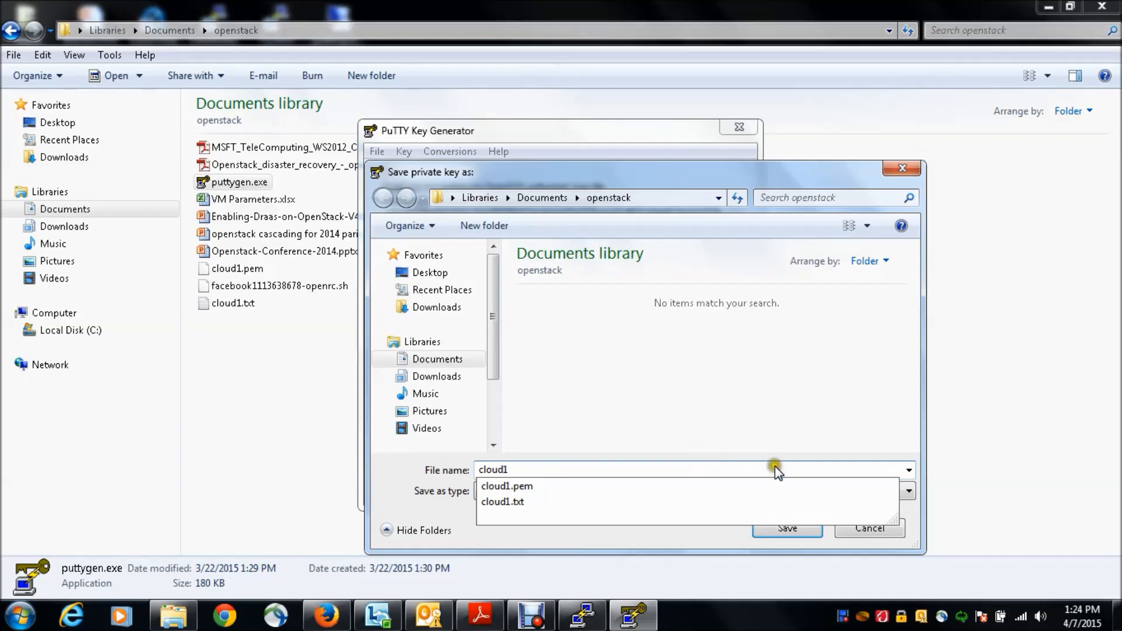
{"action": "left_click", "coordinate": [918, 517]}
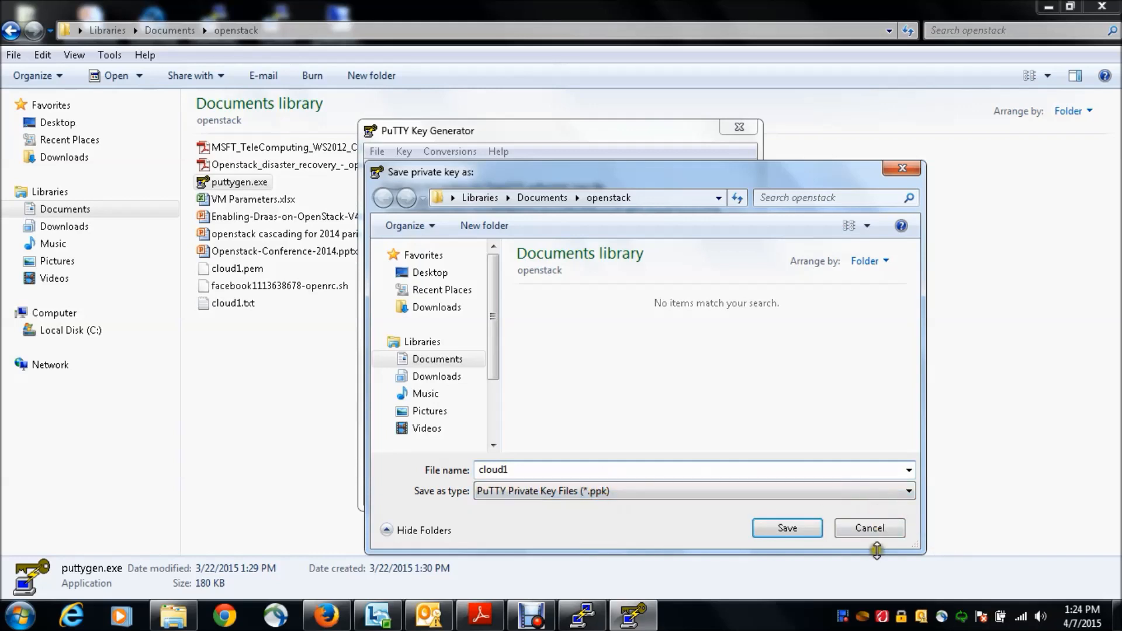
{"action": "left_click", "coordinate": [787, 527]}
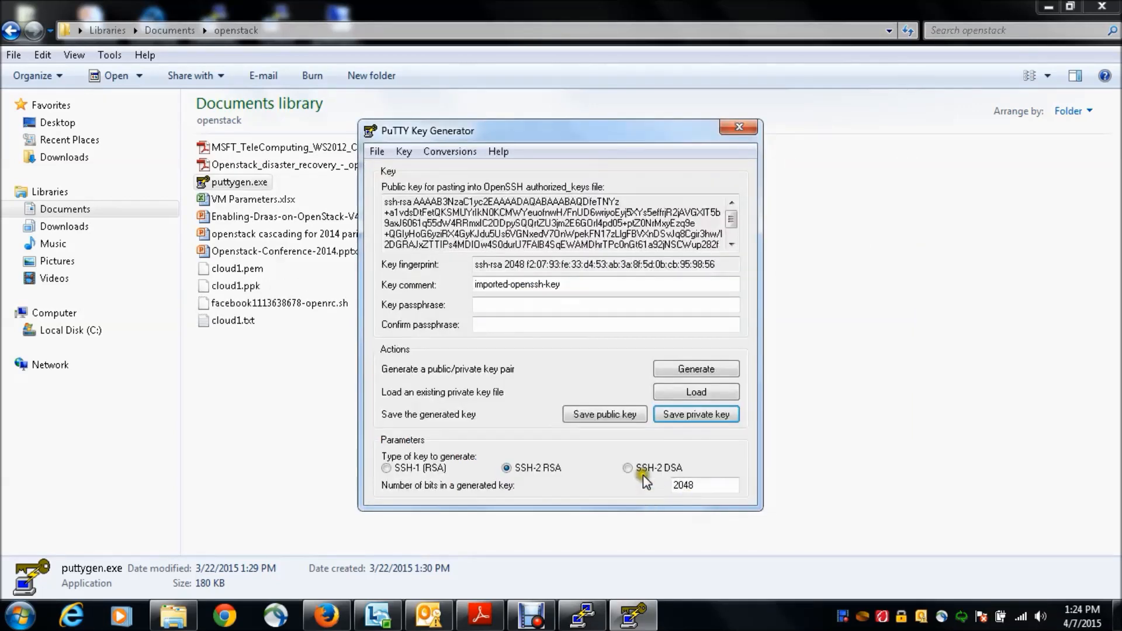
- Check the cloud1.ppk and cloud1.txt files in the openstack folder, minimize the folder window and close PuTTY Key Generator
{"action": "left_click", "coordinate": [264, 380]}
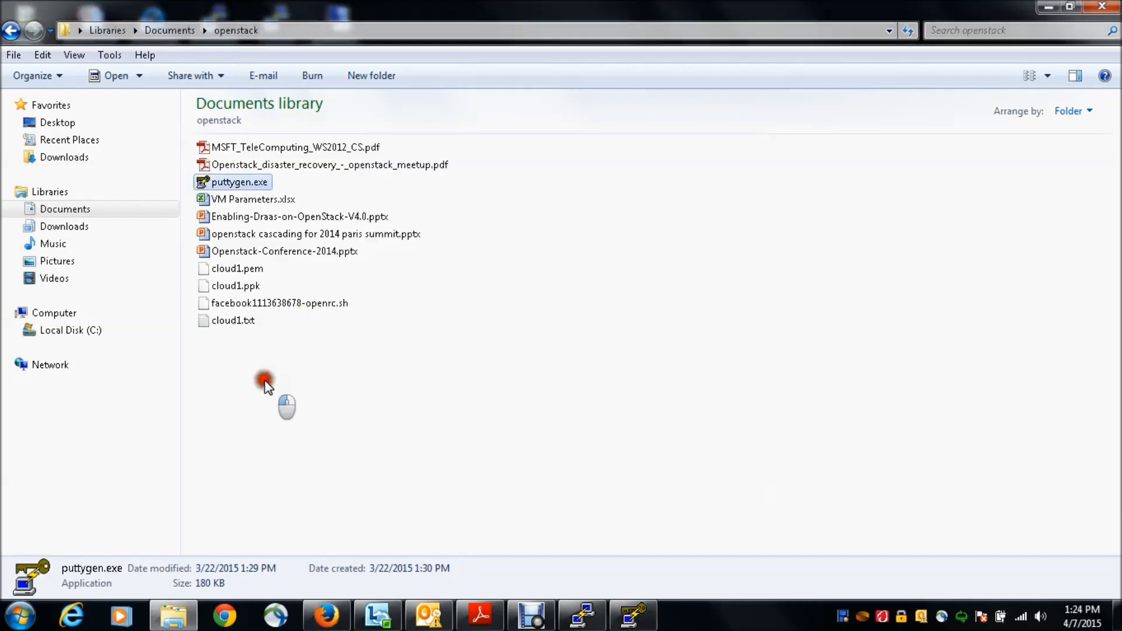
{"action": "left_click", "coordinate": [238, 284]}
{"action": "left_click", "coordinate": [240, 320]}
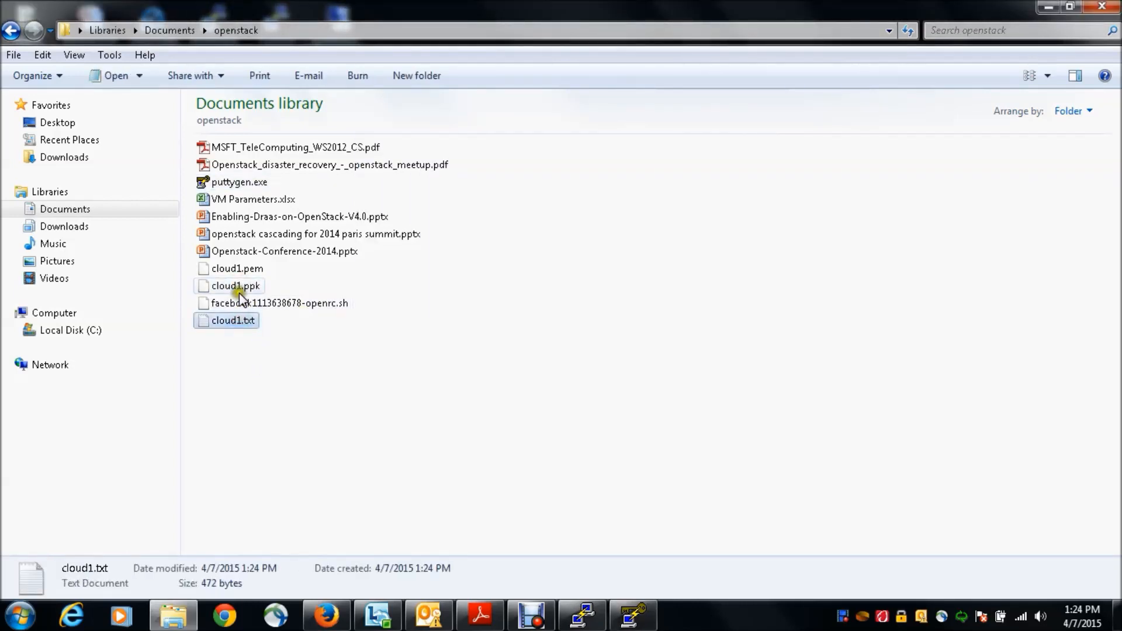
{"action": "left_click", "coordinate": [239, 286]}
{"action": "left_click", "coordinate": [240, 320]}
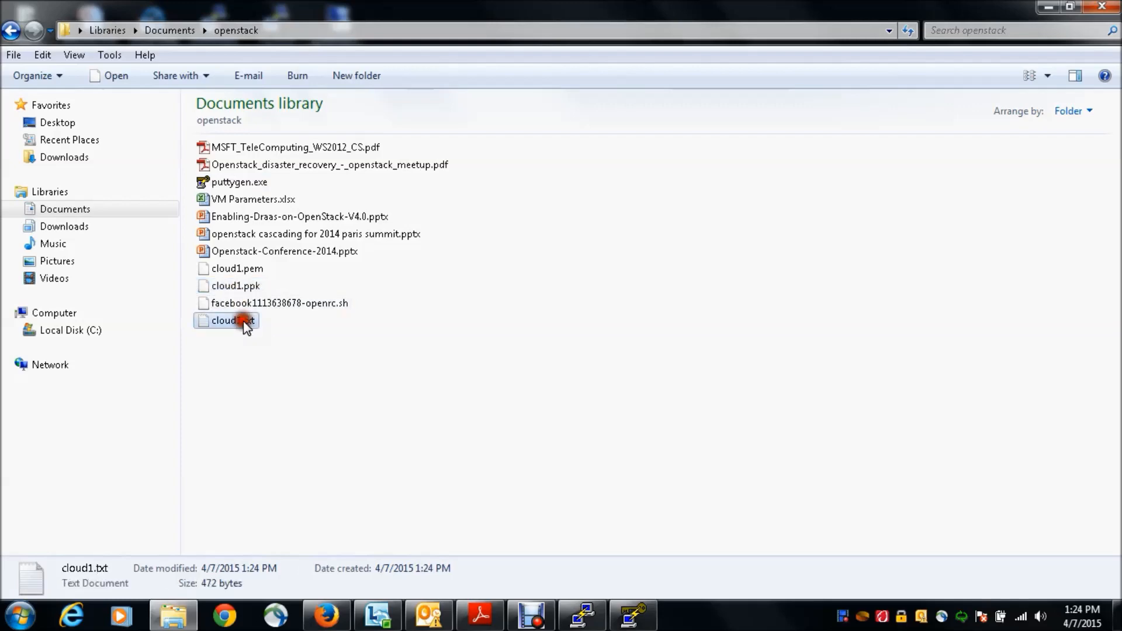
{"action": "left_click", "coordinate": [1047, 7]}
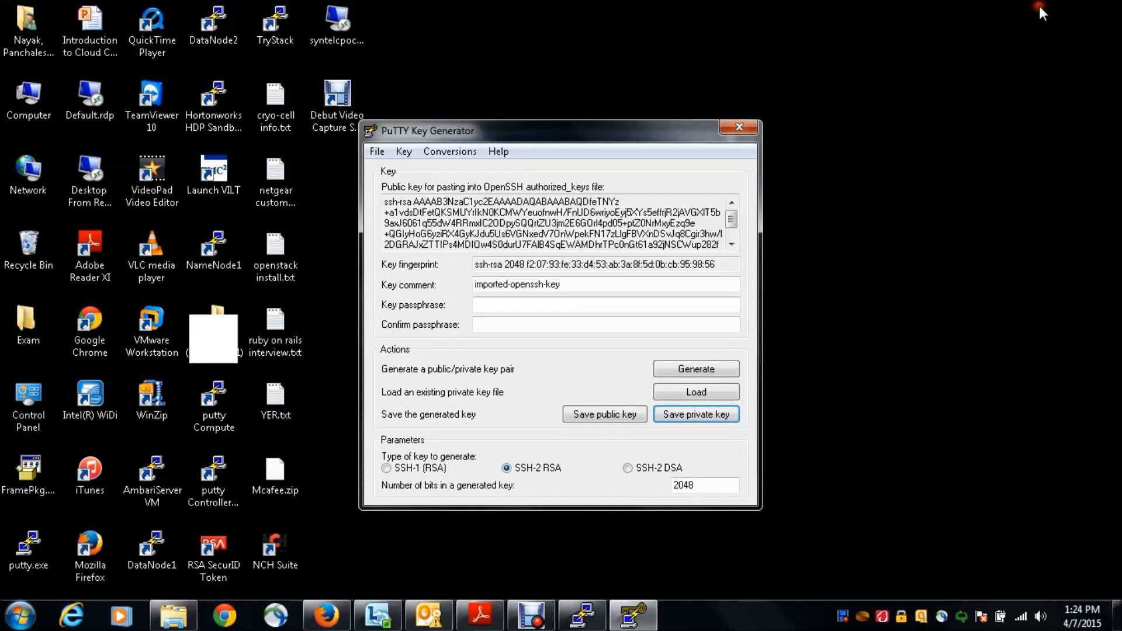
{"action": "left_click", "coordinate": [738, 126]}
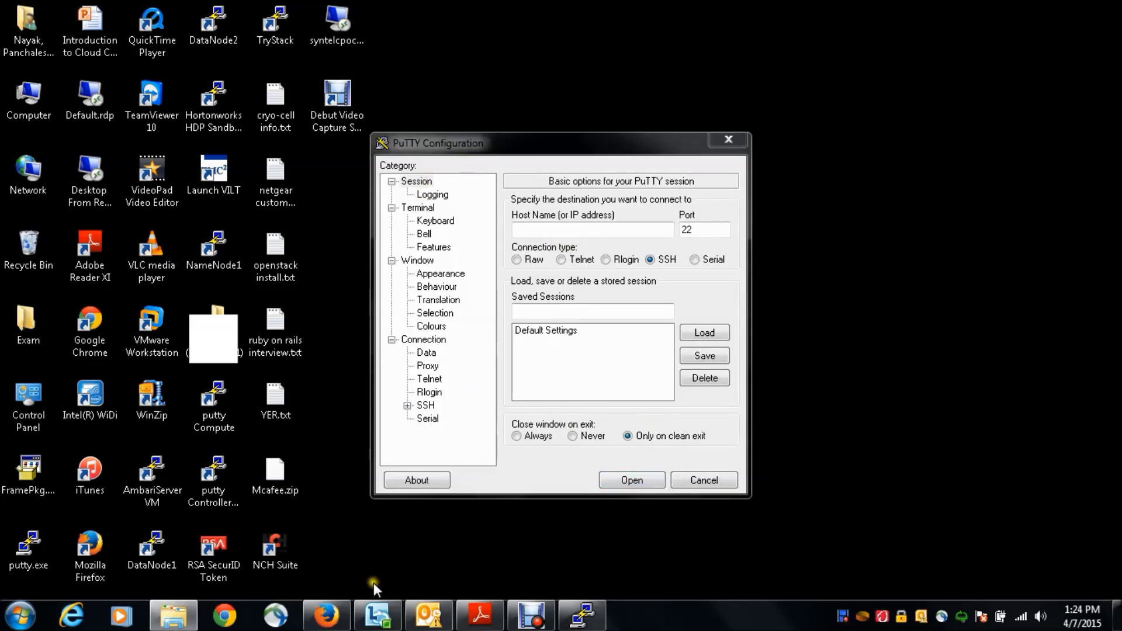
- Copy fedora21's floating IP 8.21.28.164 from the OpenStack instance list into PuTTY's host name and enter Fedora21 as the session name
{"action": "left_click", "coordinate": [327, 617]}
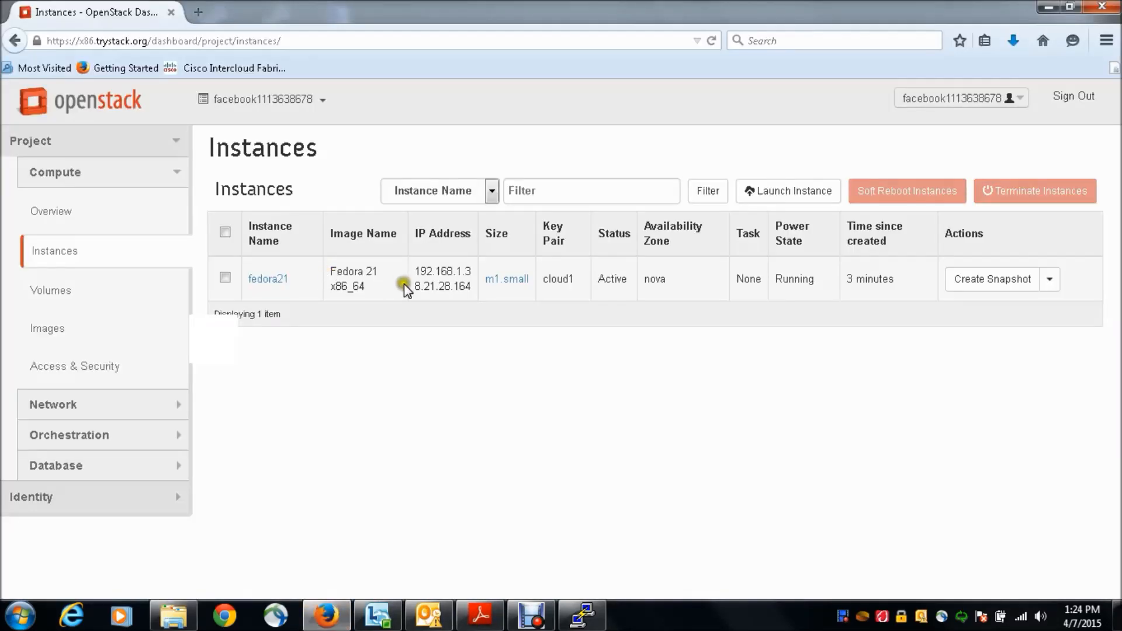
{"action": "left_click_drag", "start_coordinate": [416, 285], "coordinate": [456, 289]}
{"action": "right_click", "coordinate": [456, 290]}
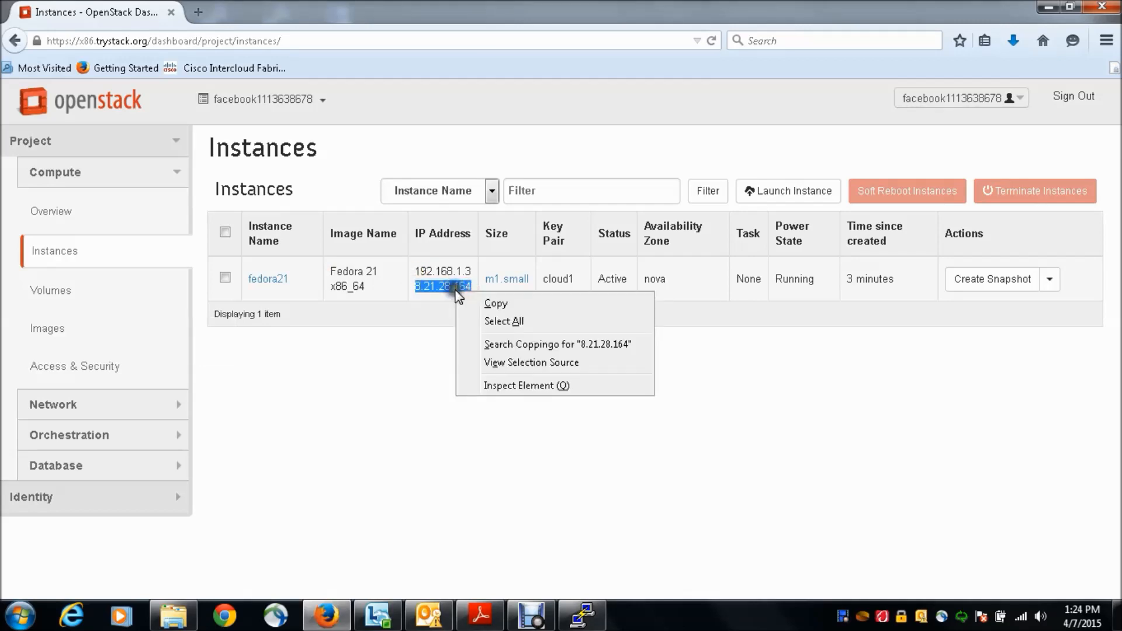
{"action": "left_click", "coordinate": [520, 302]}
{"action": "left_click", "coordinate": [580, 617]}
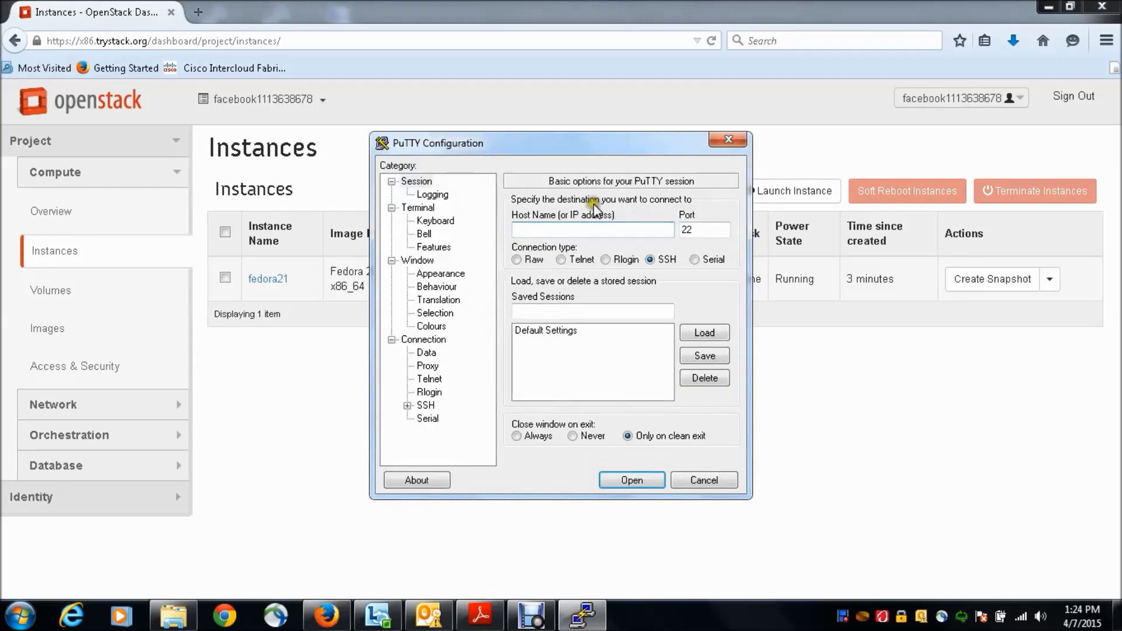
{"action": "left_click", "coordinate": [585, 231]}
{"action": "key", "text": "ctrl+v"}
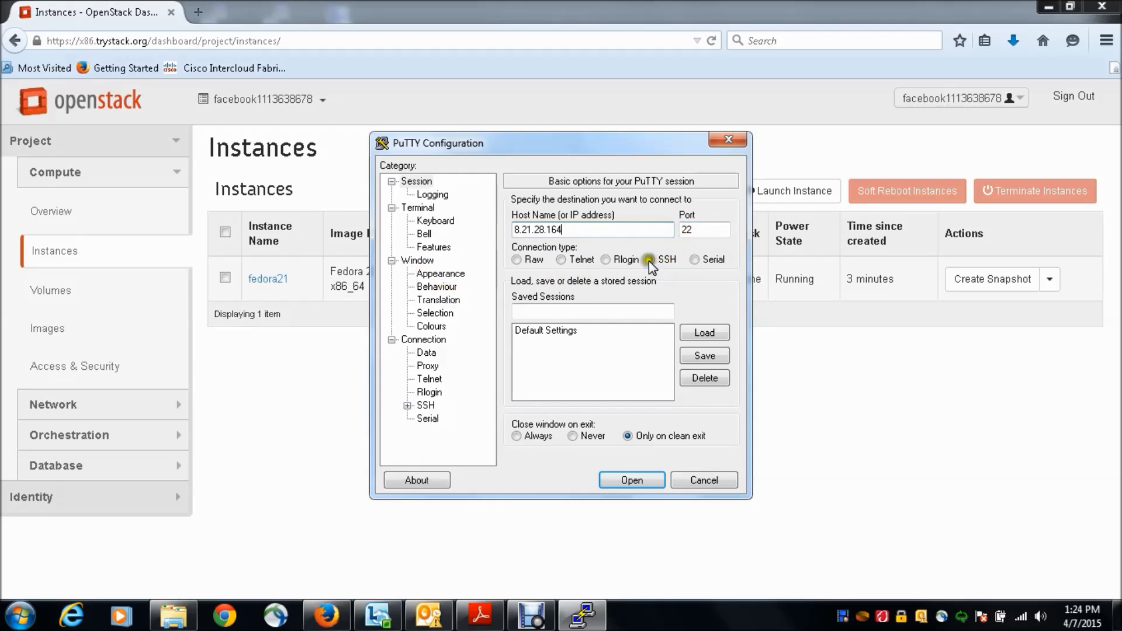
{"action": "left_click", "coordinate": [558, 311]}
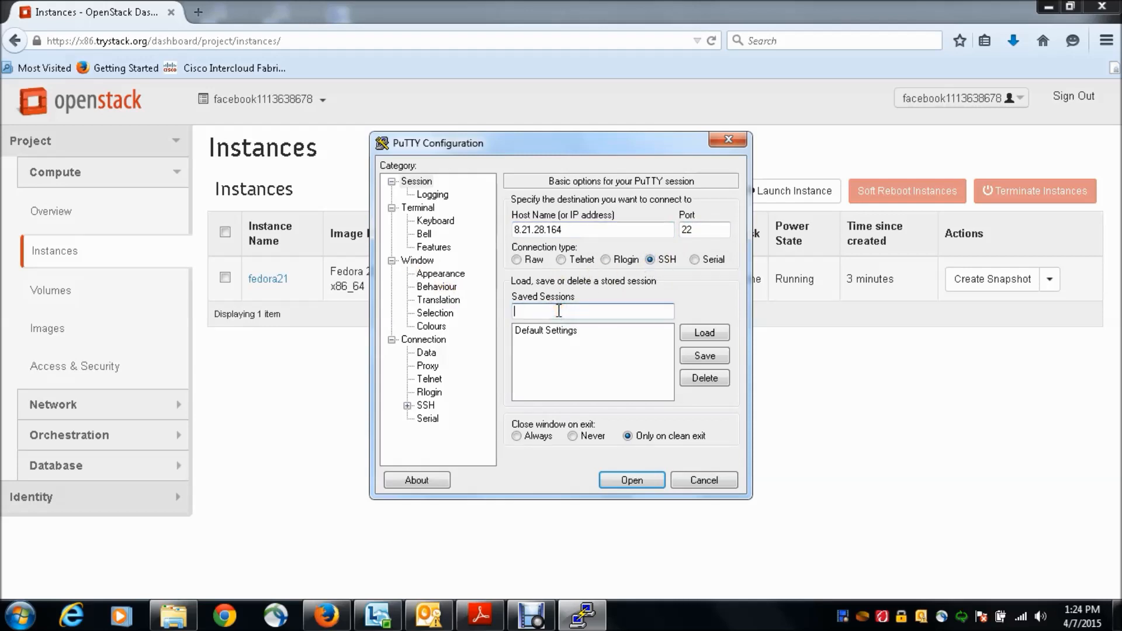
{"action": "type", "text": "Fedora21"}
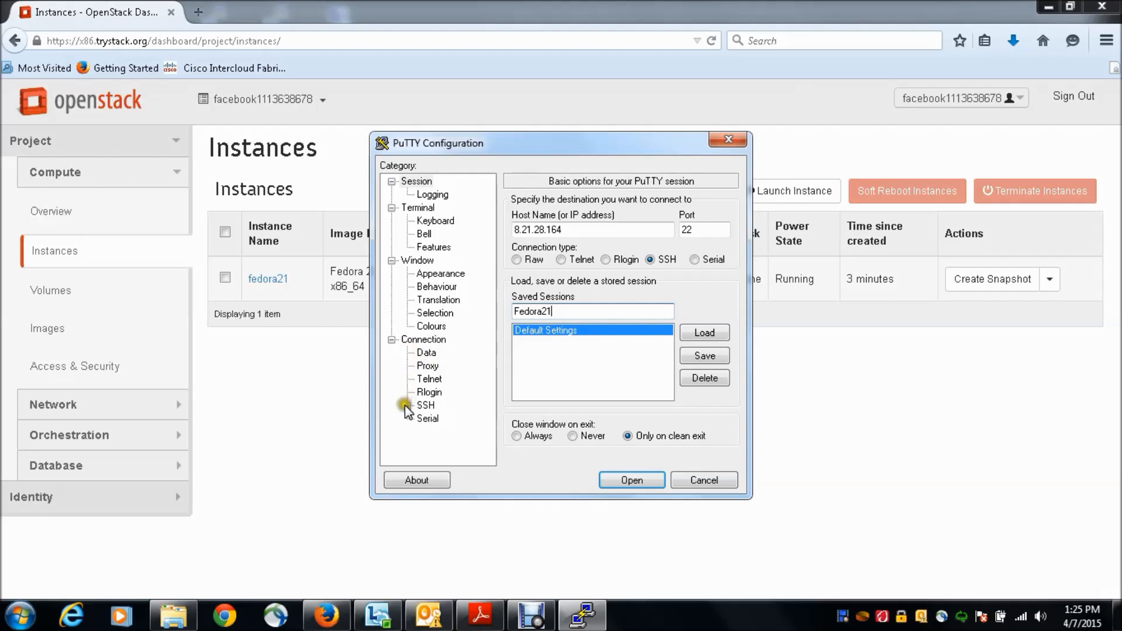
- Set cloud1.ppk from the openstack folder as the private key file for SSH authentication
{"action": "left_click", "coordinate": [427, 405]}
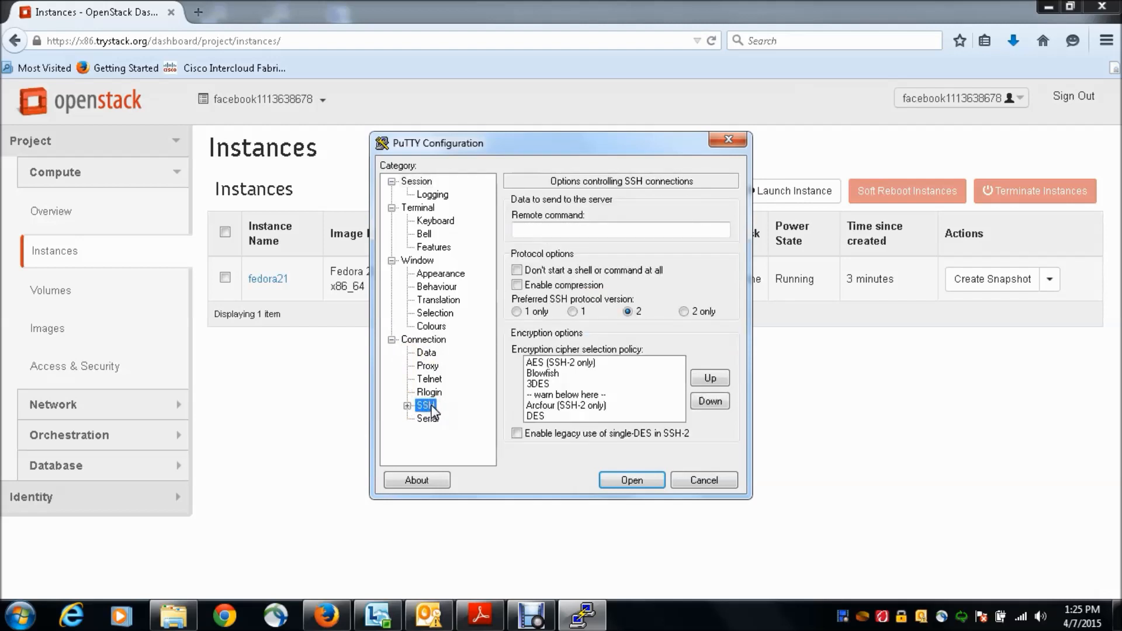
{"action": "left_click", "coordinate": [406, 406]}
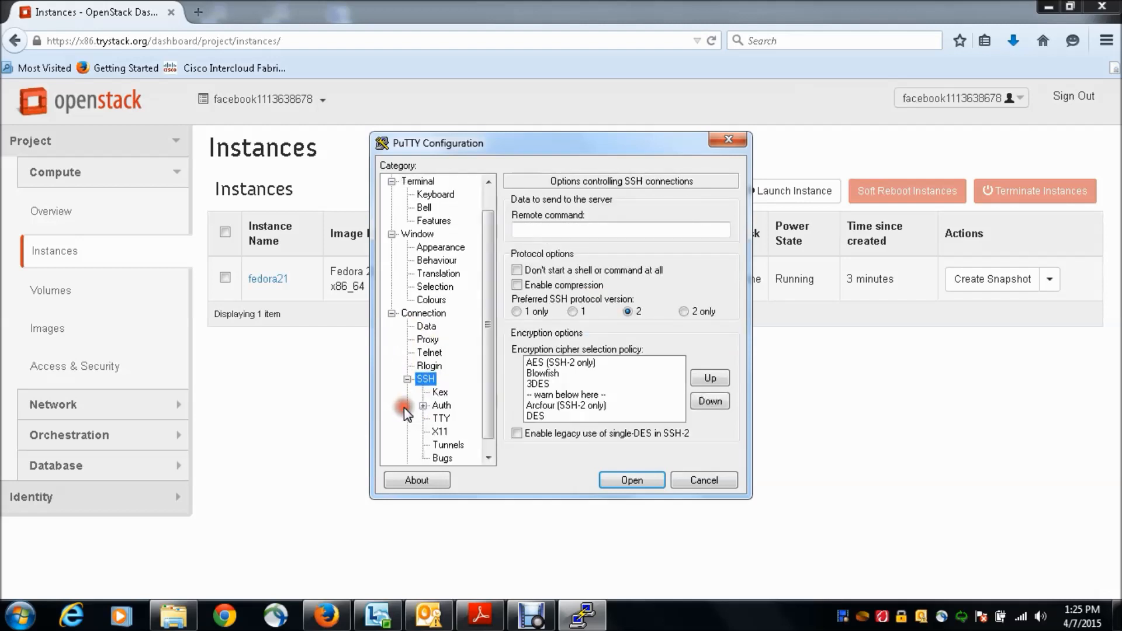
{"action": "left_click", "coordinate": [440, 405]}
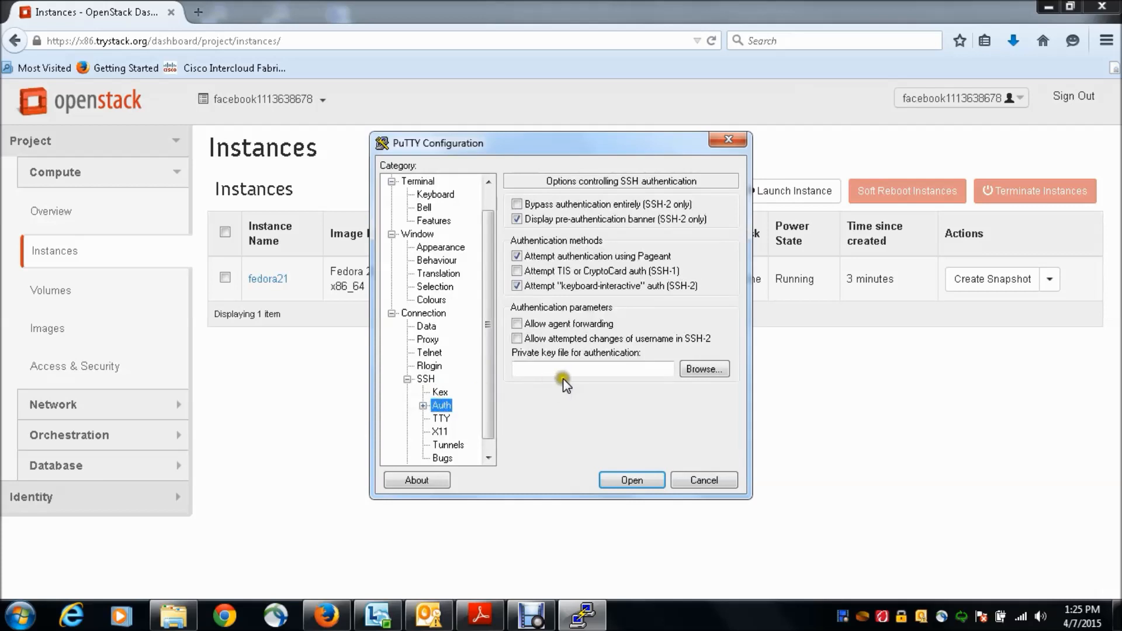
{"action": "left_click", "coordinate": [704, 369]}
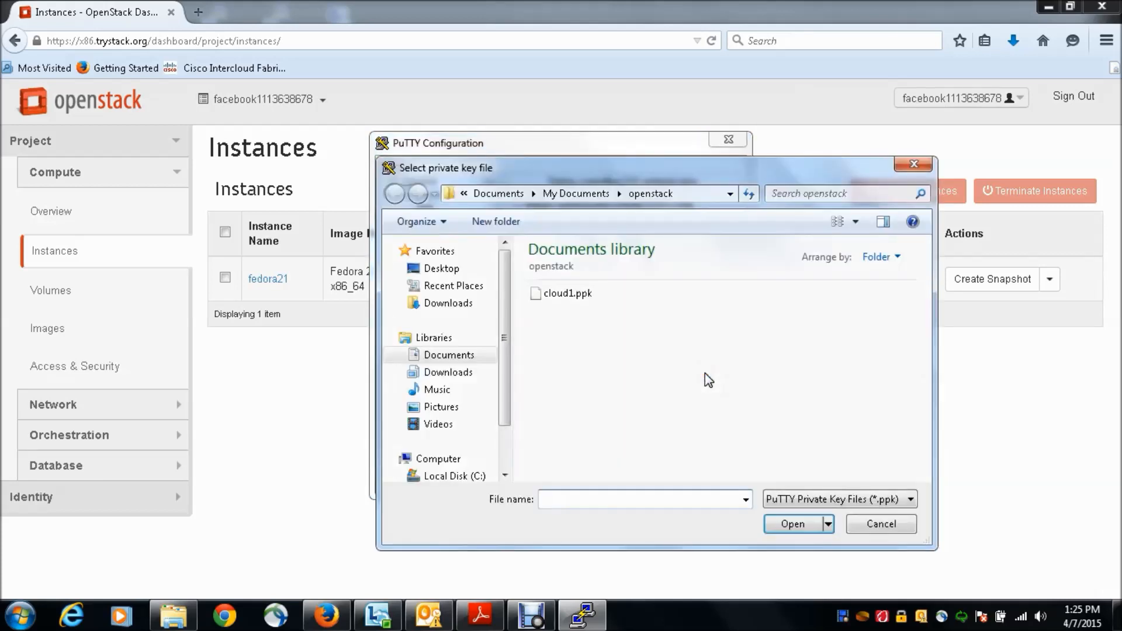
{"action": "left_click", "coordinate": [566, 294]}
{"action": "left_click", "coordinate": [792, 524]}
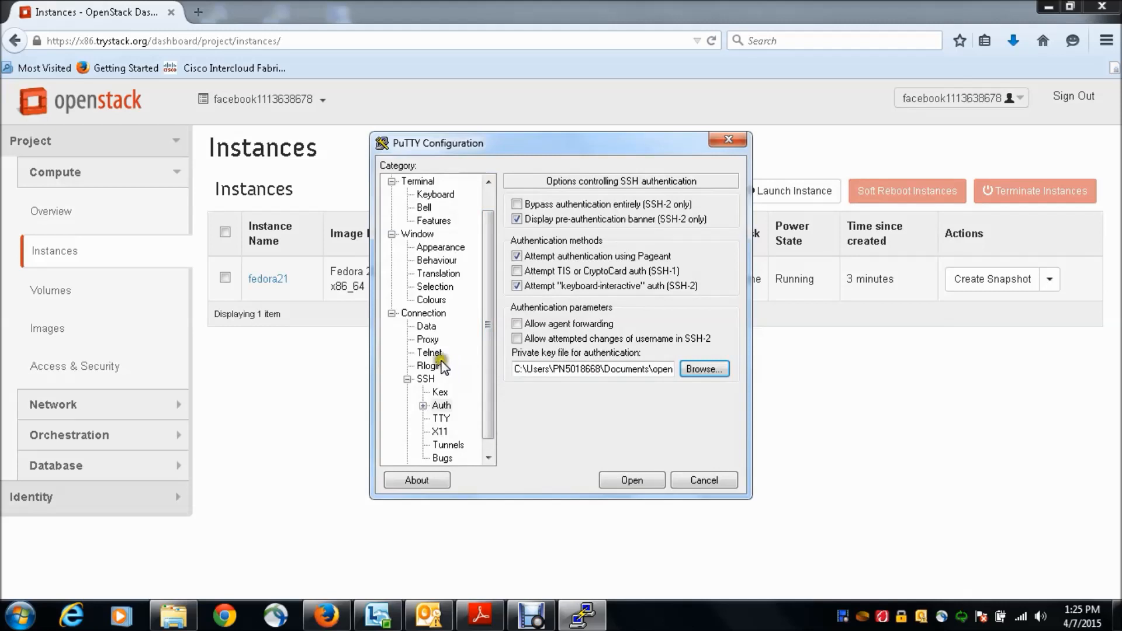
- Set the connection's auto-login username to fedora
{"action": "left_click", "coordinate": [426, 326]}
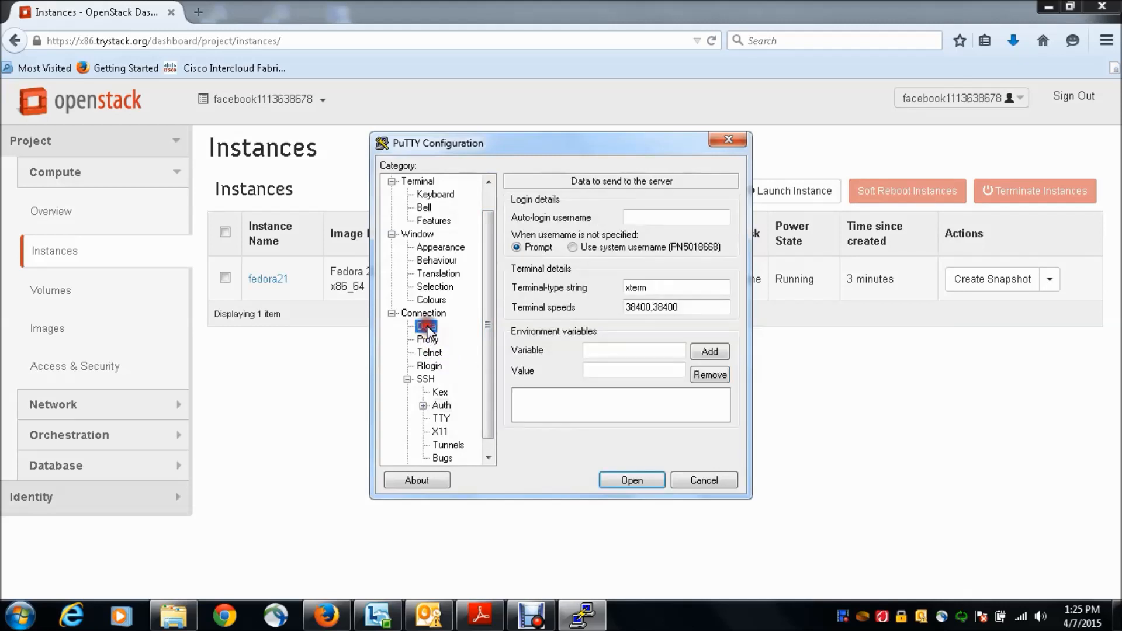
{"action": "left_click", "coordinate": [675, 216]}
{"action": "type", "text": "fe"}
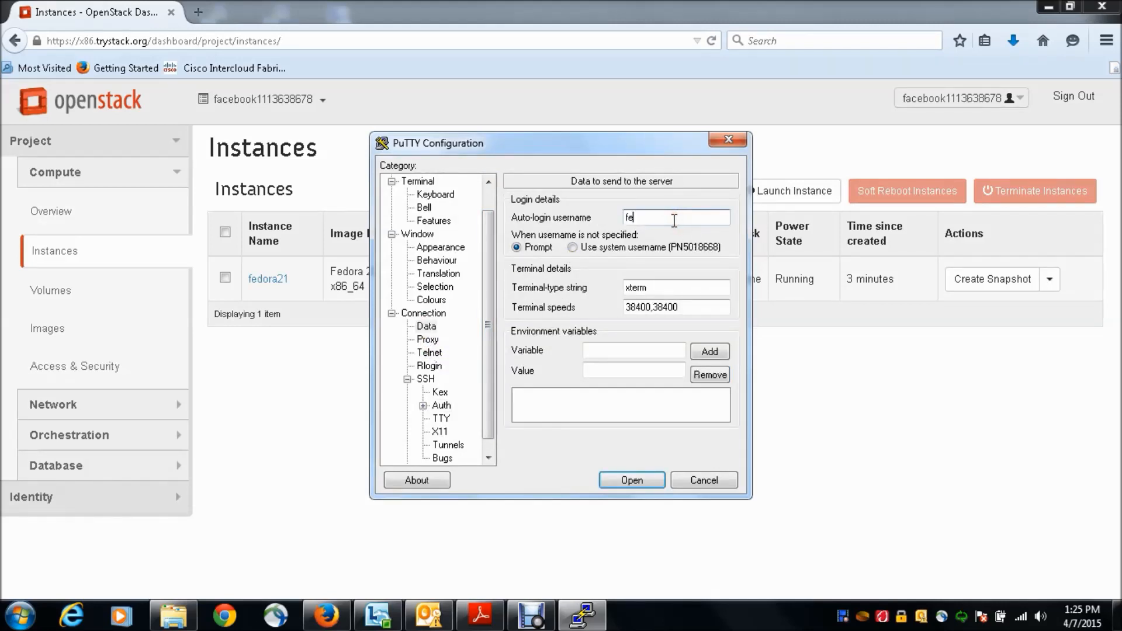
{"action": "type", "text": "dora"}
{"action": "left_click", "coordinate": [489, 195]}
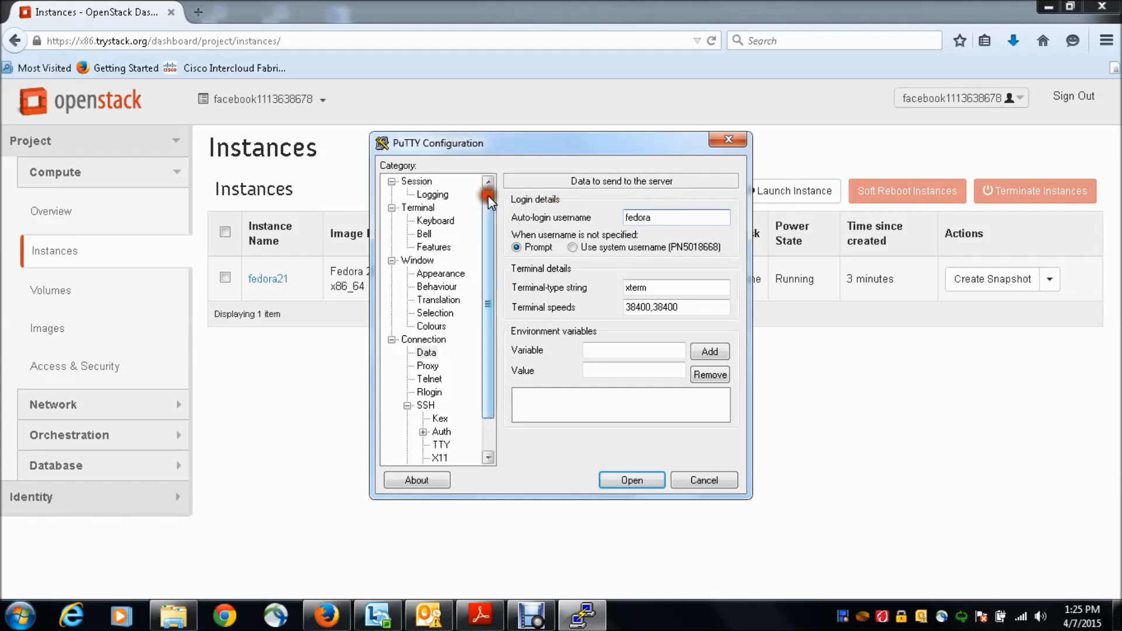
- Save the PuTTY connection settings as the Fedora21 session and select it in the list of saved sessions
{"action": "left_click", "coordinate": [424, 186]}
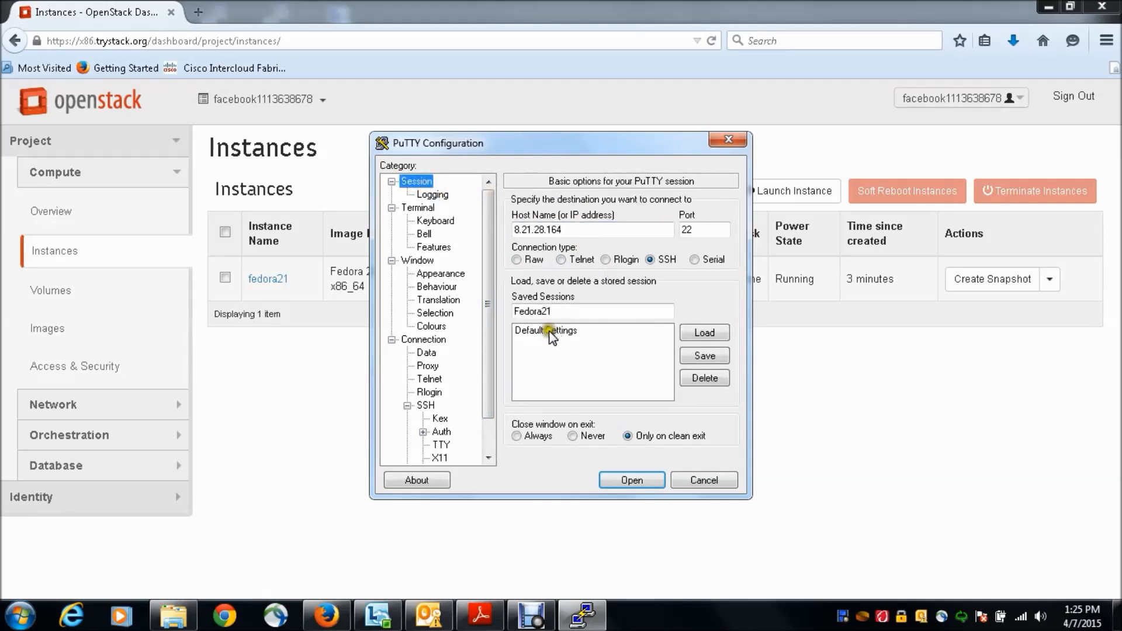
{"action": "left_click", "coordinate": [705, 356]}
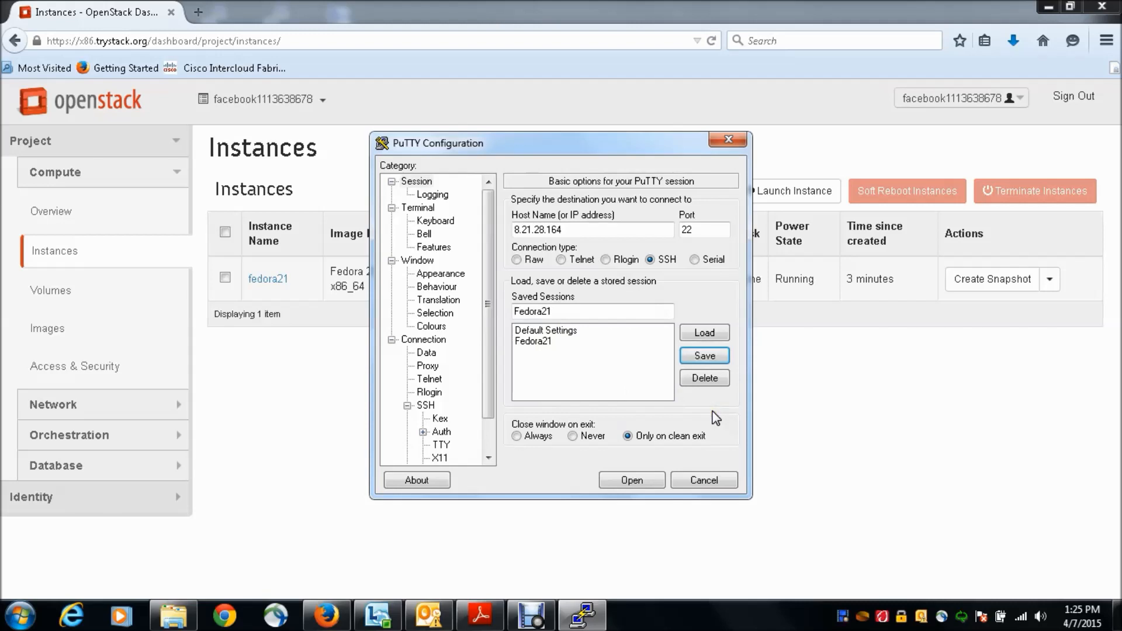
{"action": "left_click", "coordinate": [546, 344]}
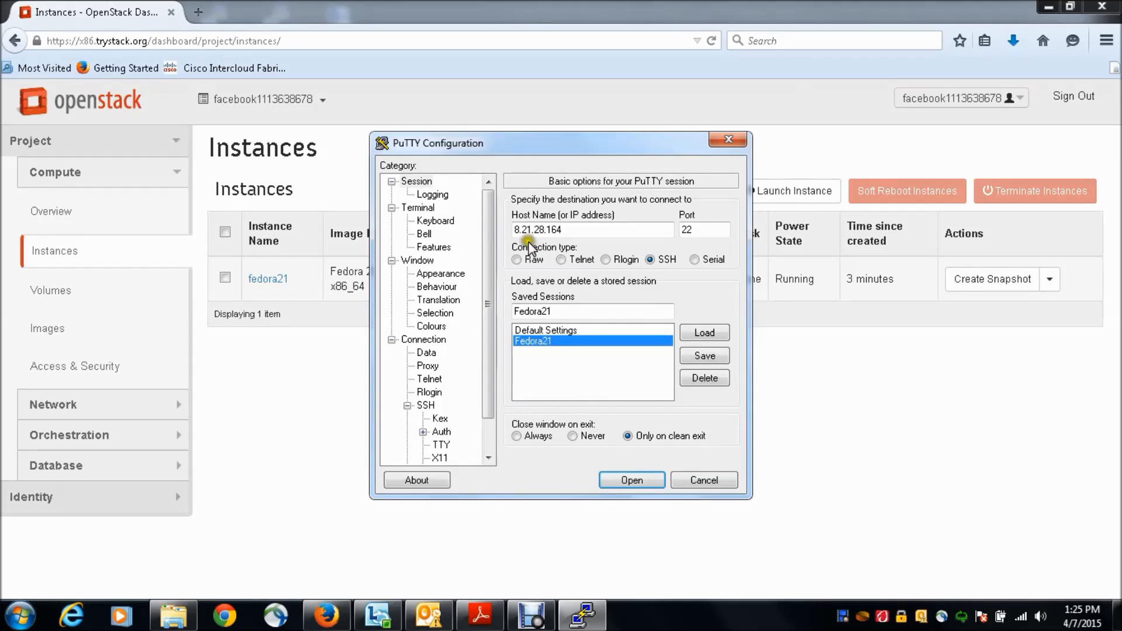
- Check the session's host address and the cloud1.ppk private key file set for SSH authentication, leaving the file selection unchanged
{"action": "left_click", "coordinate": [516, 232]}
{"action": "left_click", "coordinate": [441, 433]}
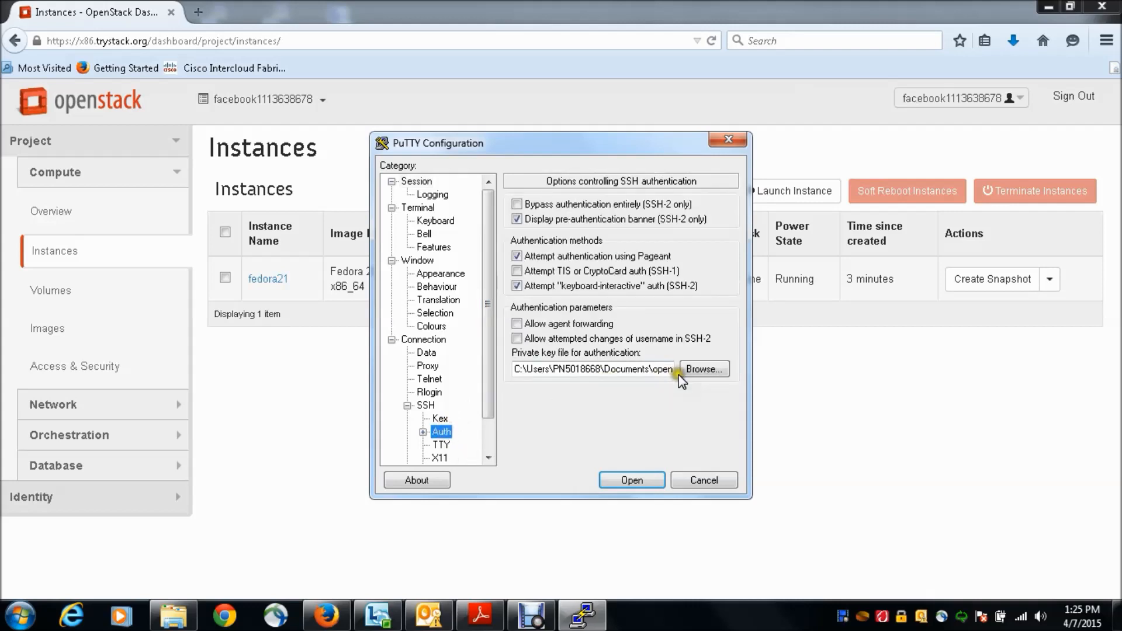
{"action": "left_click", "coordinate": [712, 367]}
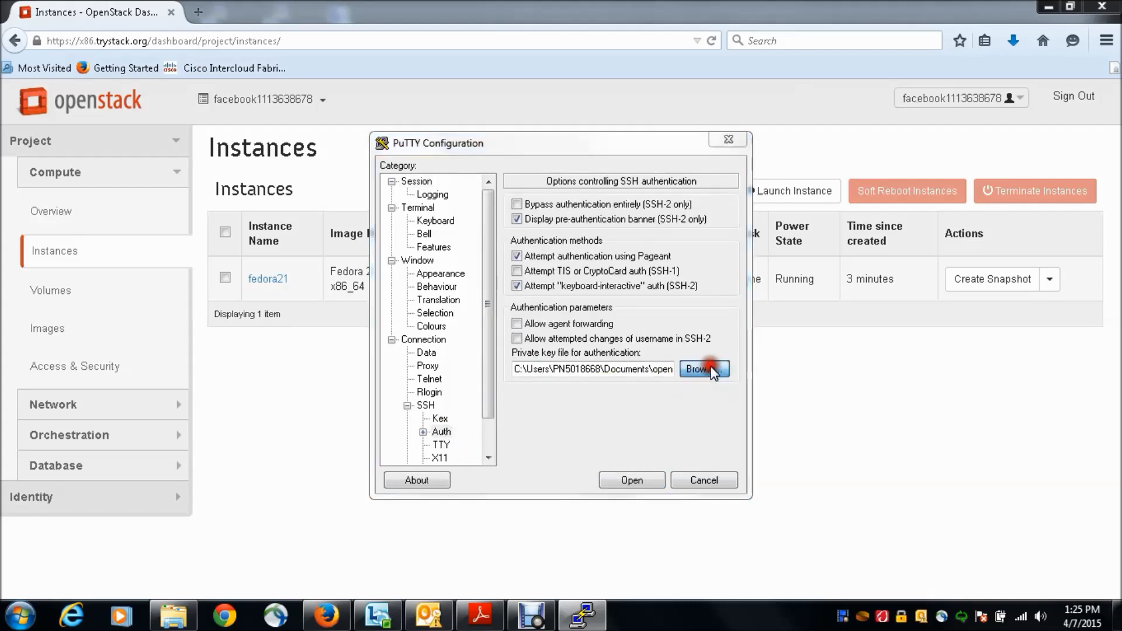
{"action": "left_click", "coordinate": [568, 293]}
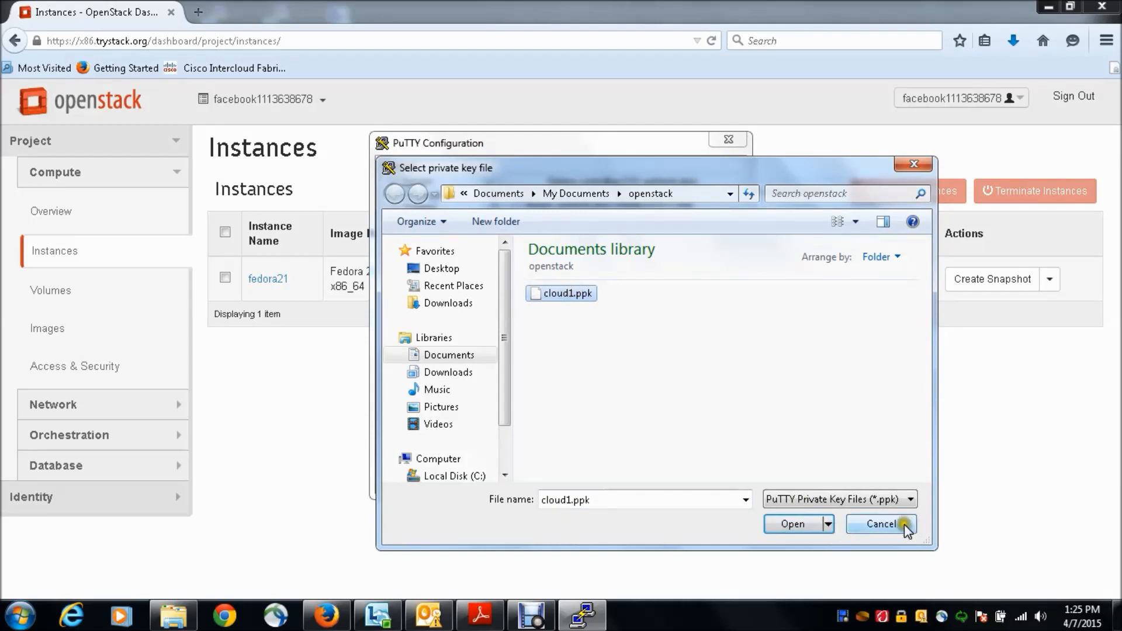
{"action": "left_click", "coordinate": [881, 523]}
{"action": "left_click", "coordinate": [643, 481]}
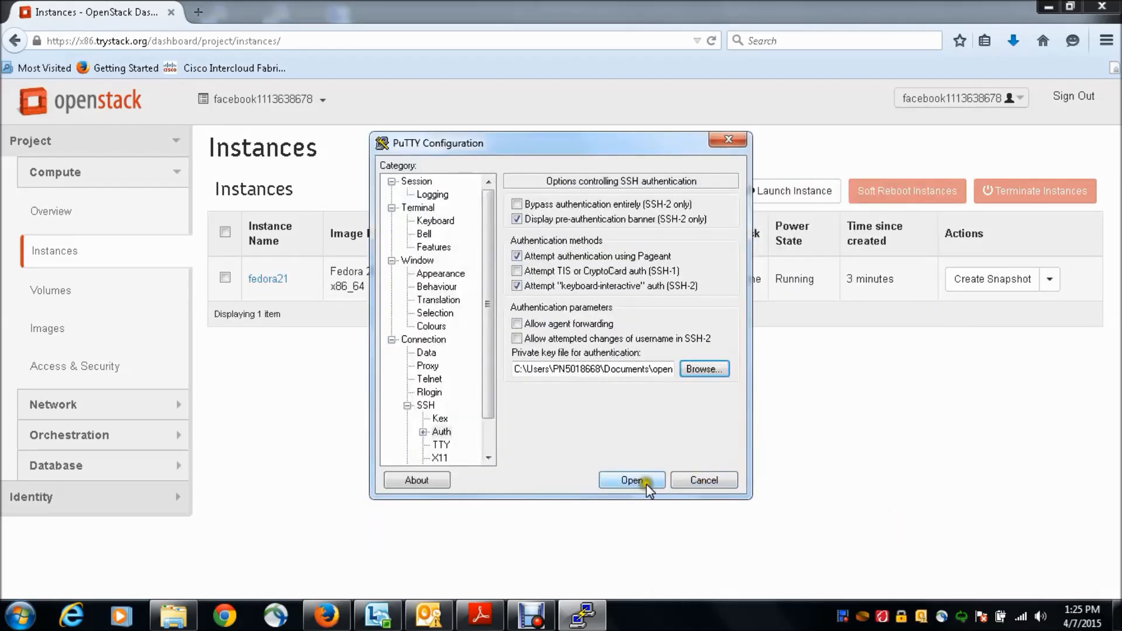
- Save the current settings again over the existing Fedora21 session
{"action": "left_click", "coordinate": [416, 181]}
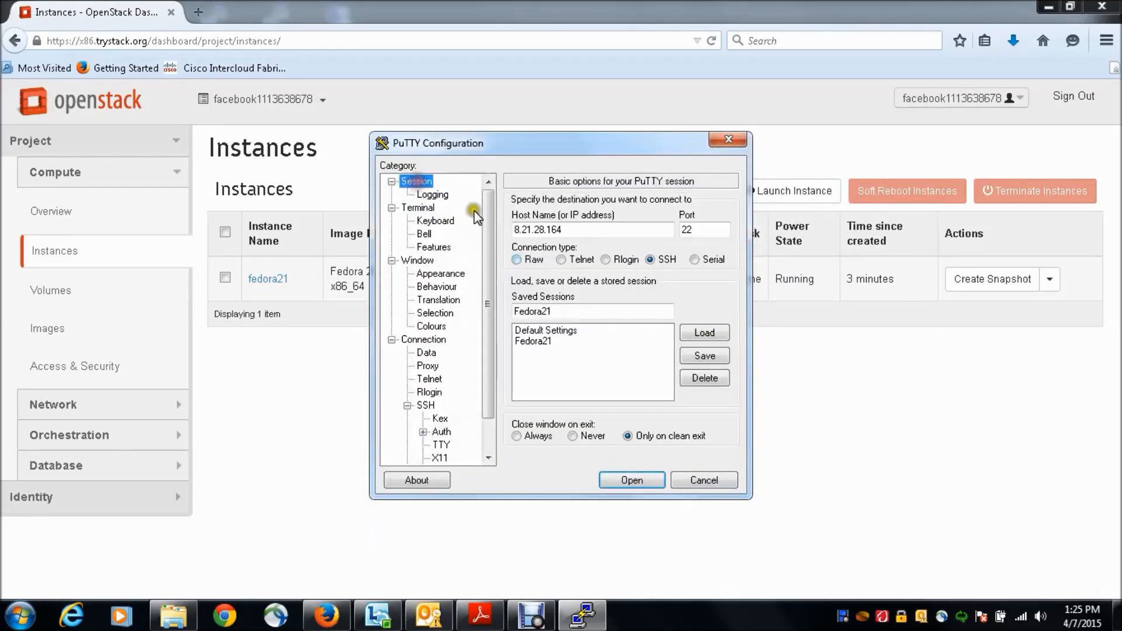
{"action": "left_click", "coordinate": [548, 345]}
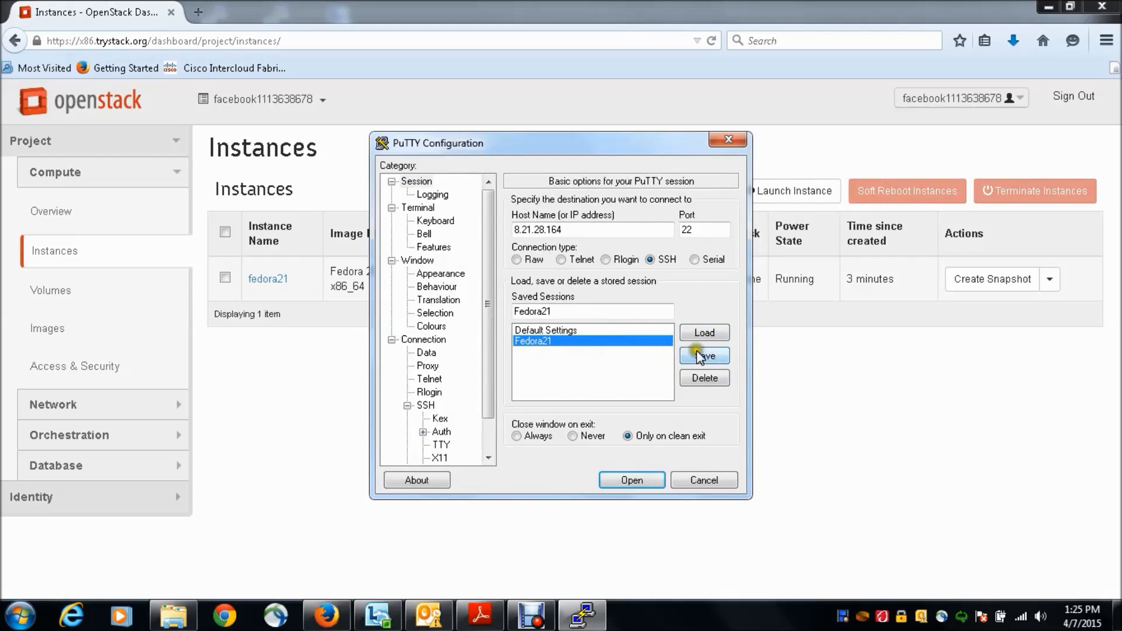
{"action": "left_click", "coordinate": [701, 356]}
- Connect with the saved Fedora21 session, accept and cache the server's host key, and move the terminal toward the middle of the desktop
{"action": "double_click", "coordinate": [574, 341]}
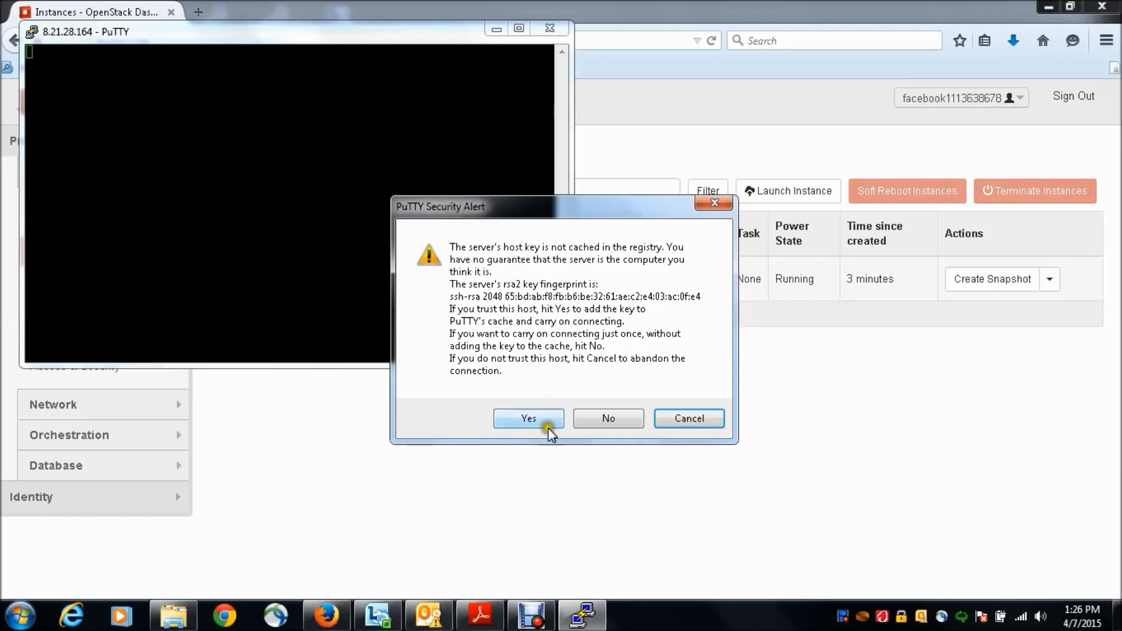
{"action": "left_click", "coordinate": [532, 420]}
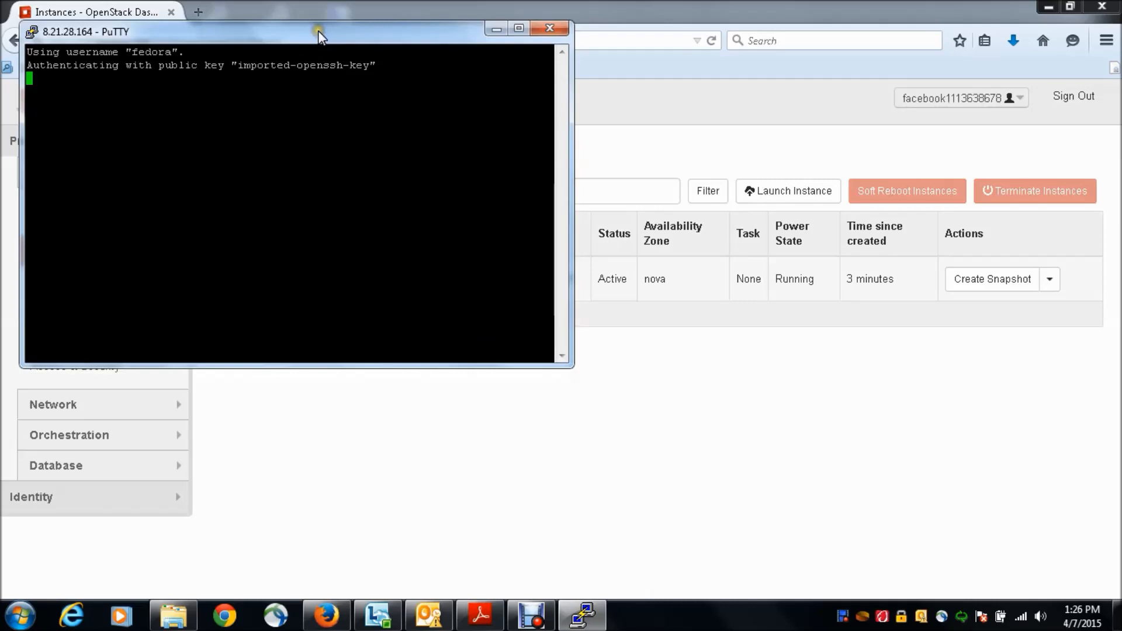
{"action": "left_click_drag", "start_coordinate": [318, 31], "coordinate": [513, 138]}
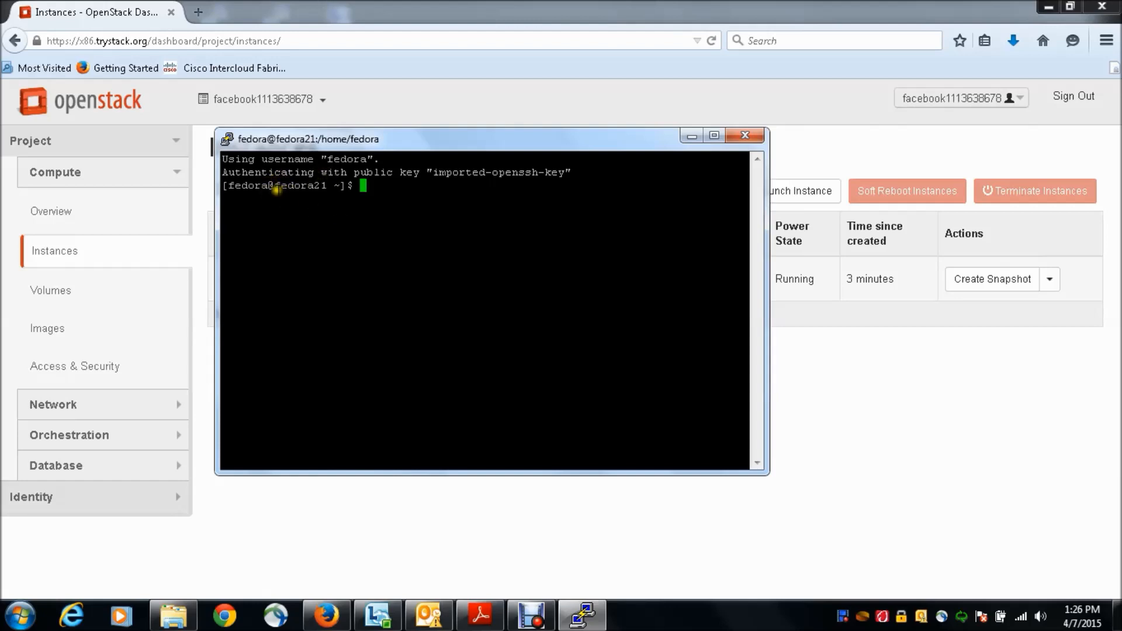
- Print the working directory on the fedora21 instance by running pwd twice
{"action": "type", "text": "pwd"}
{"action": "key", "text": "Return"}
{"action": "type", "text": "pwd"}
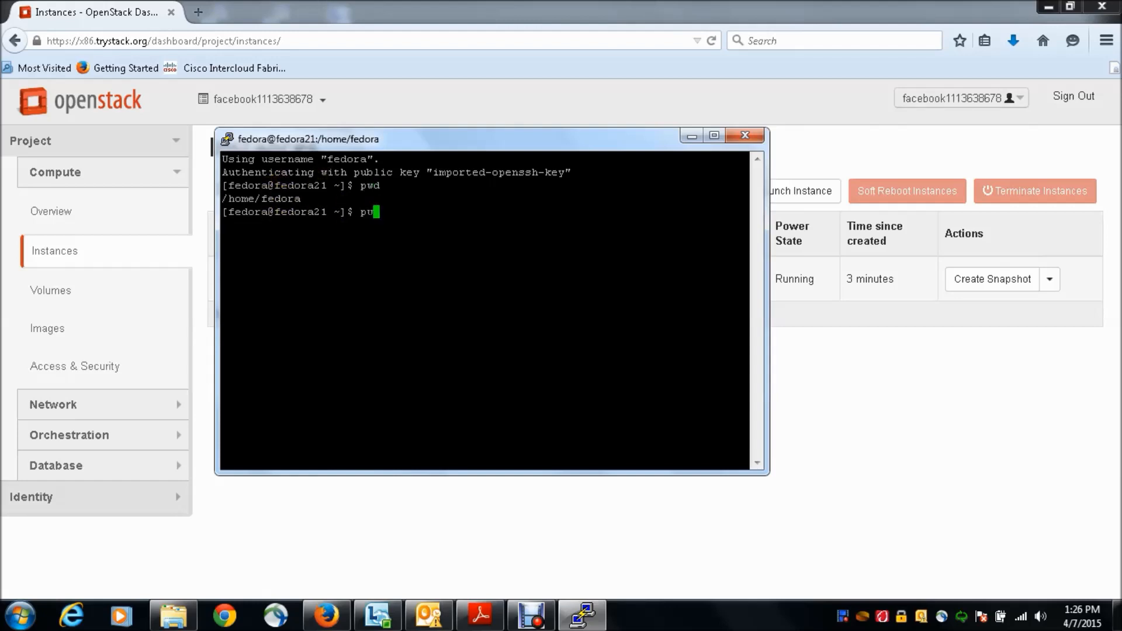
{"action": "key", "text": "Return"}
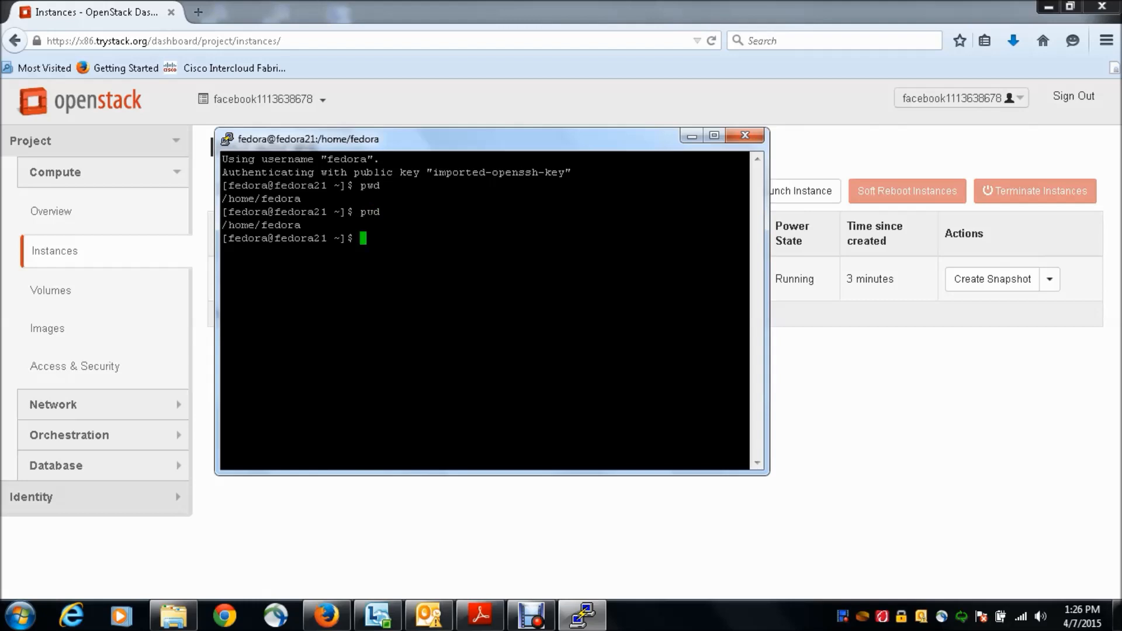
- Show the instance's network configuration with ifconfig and highlight eth0's inet address
{"action": "type", "text": "ifconfig"}
{"action": "key", "text": "Return"}
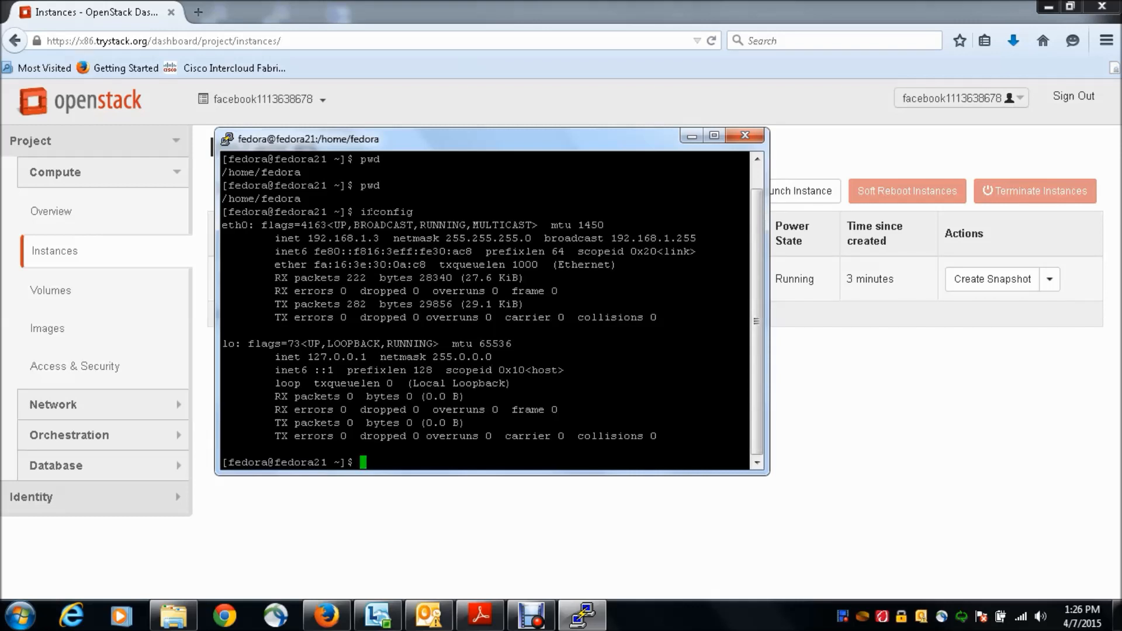
{"action": "left_click_drag", "start_coordinate": [304, 239], "coordinate": [377, 238]}
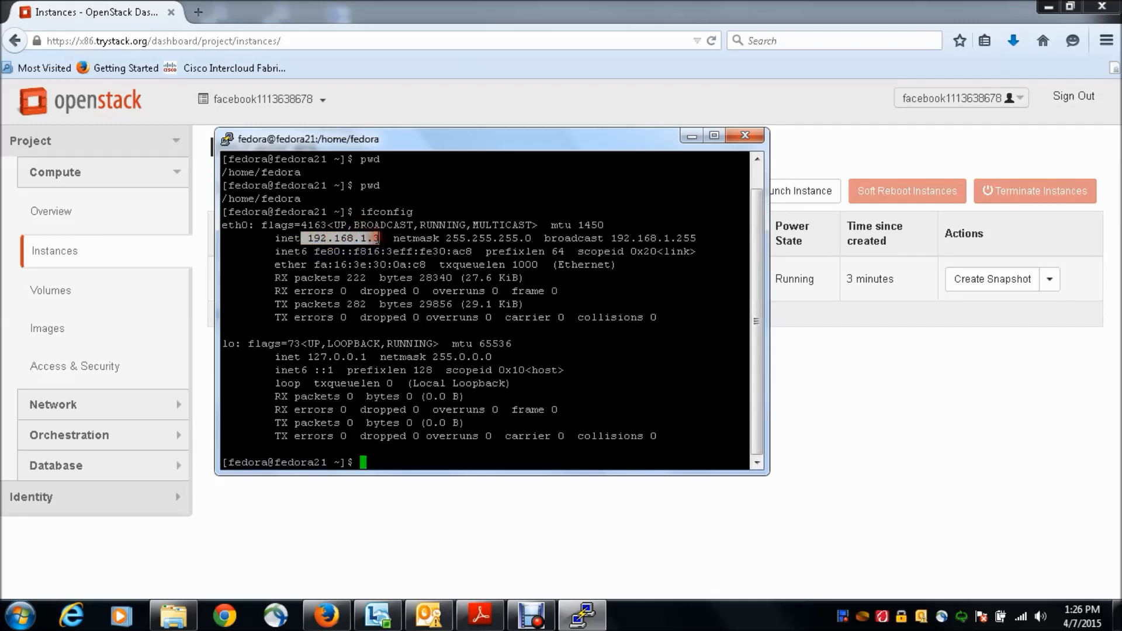
{"action": "left_click", "coordinate": [634, 366]}
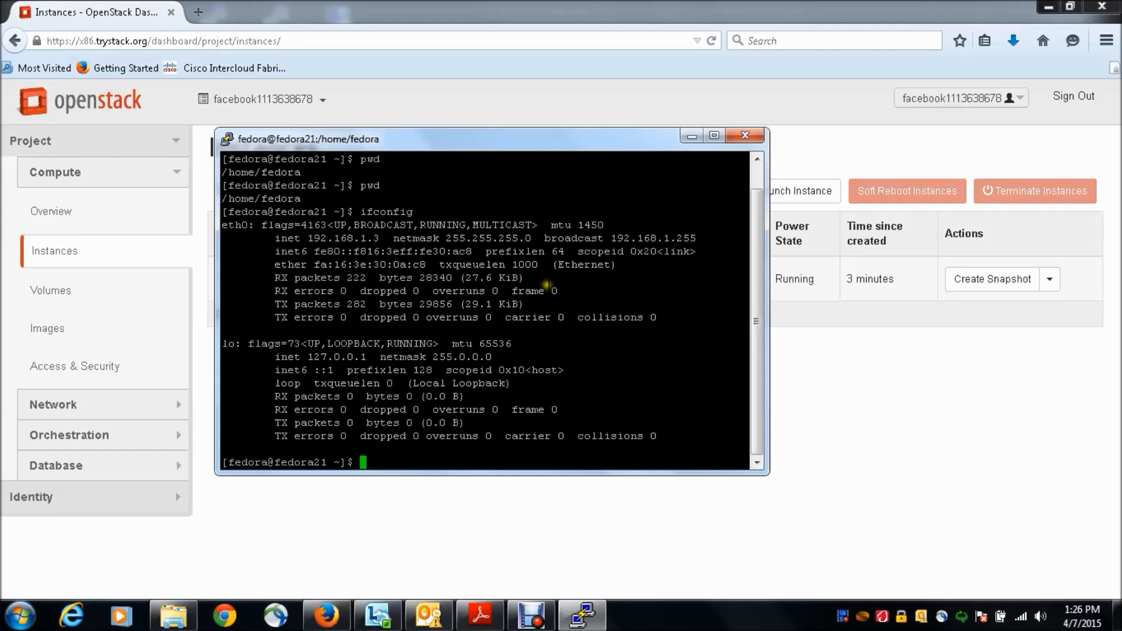
- Move the terminal window off the instance list heading and clear its output with the clear command
{"action": "left_click_drag", "start_coordinate": [508, 140], "coordinate": [601, 194]}
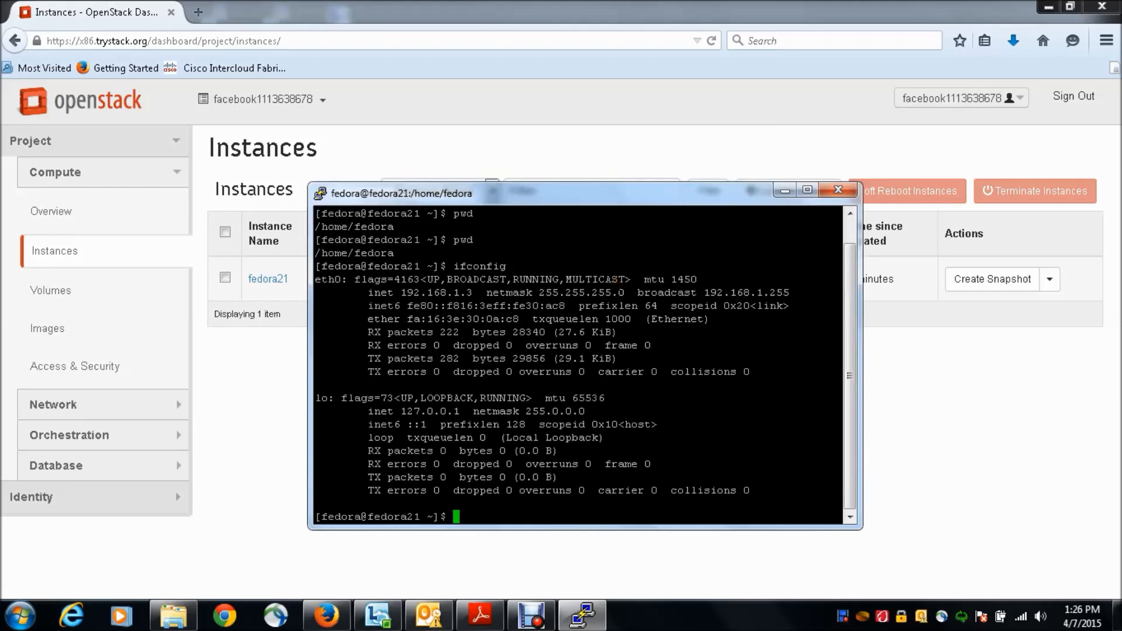
{"action": "type", "text": "clear"}
{"action": "key", "text": "Return"}
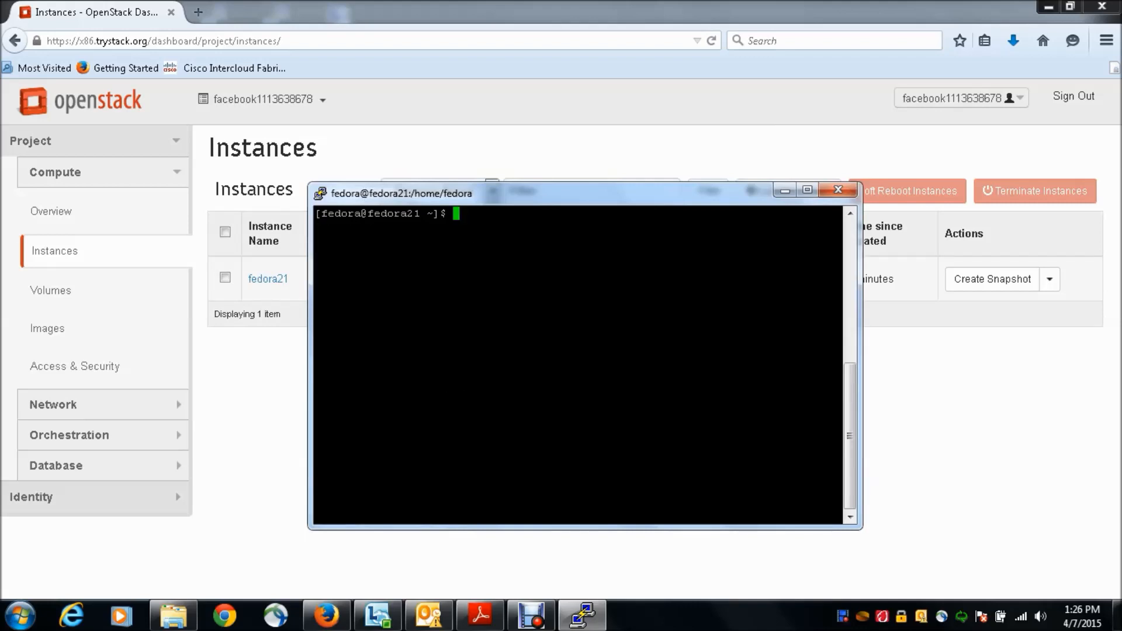
{"action": "left_click_drag", "start_coordinate": [599, 201], "coordinate": [695, 213]}
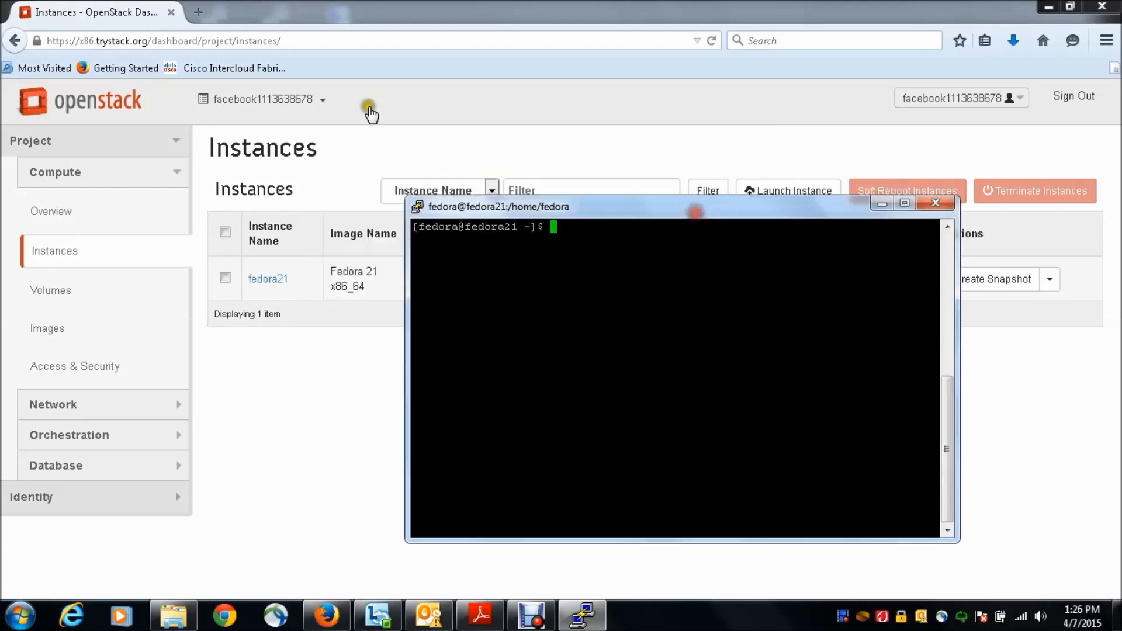
{"action": "left_click", "coordinate": [620, 214]}
{"action": "mouse_move", "coordinate": [621, 215]}
{"action": "left_mouse_down"}
{"action": "mouse_move", "coordinate": [622, 236]}
{"action": "mouse_move", "coordinate": [609, 195]}
{"action": "mouse_move", "coordinate": [643, 188]}
{"action": "mouse_move", "coordinate": [594, 183]}
{"action": "left_mouse_up"}
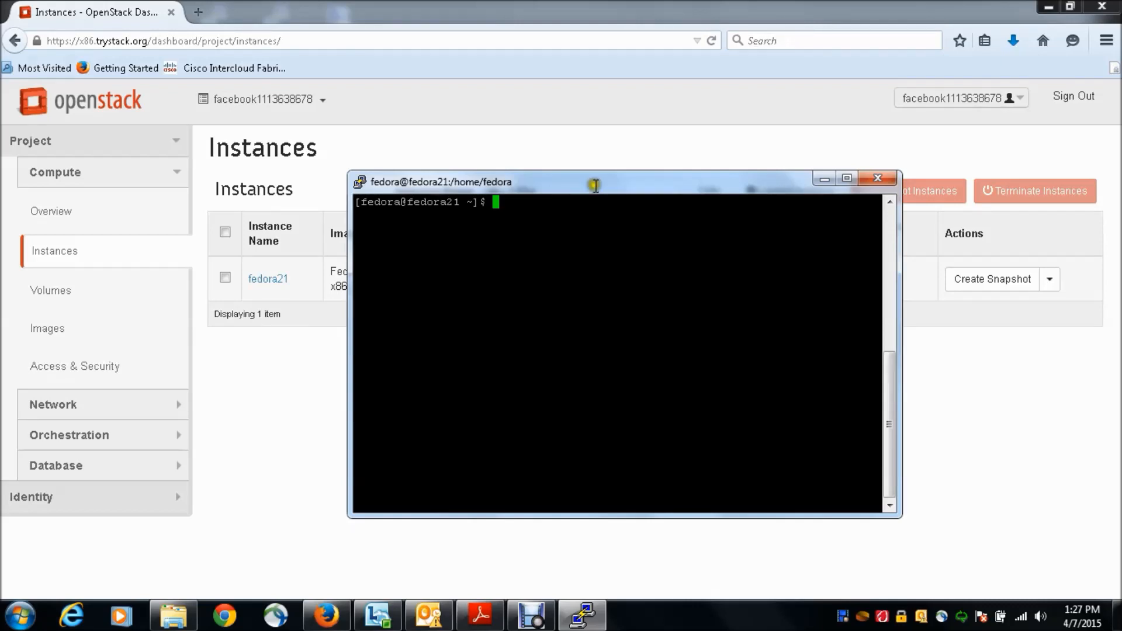
{"action": "left_click_drag", "start_coordinate": [636, 187], "coordinate": [584, 187]}
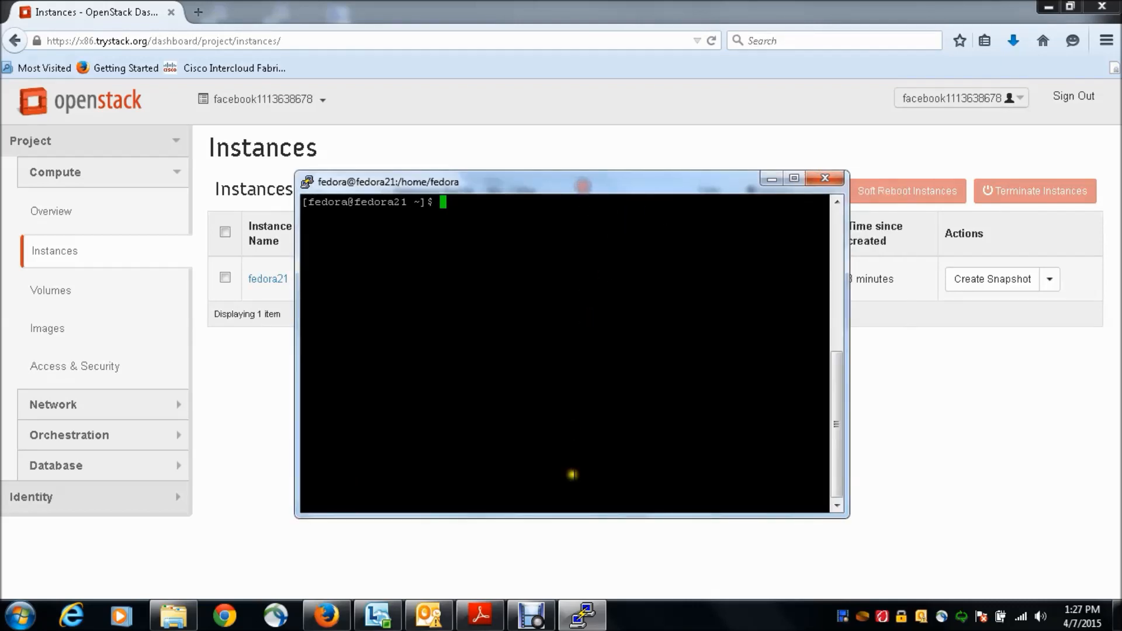